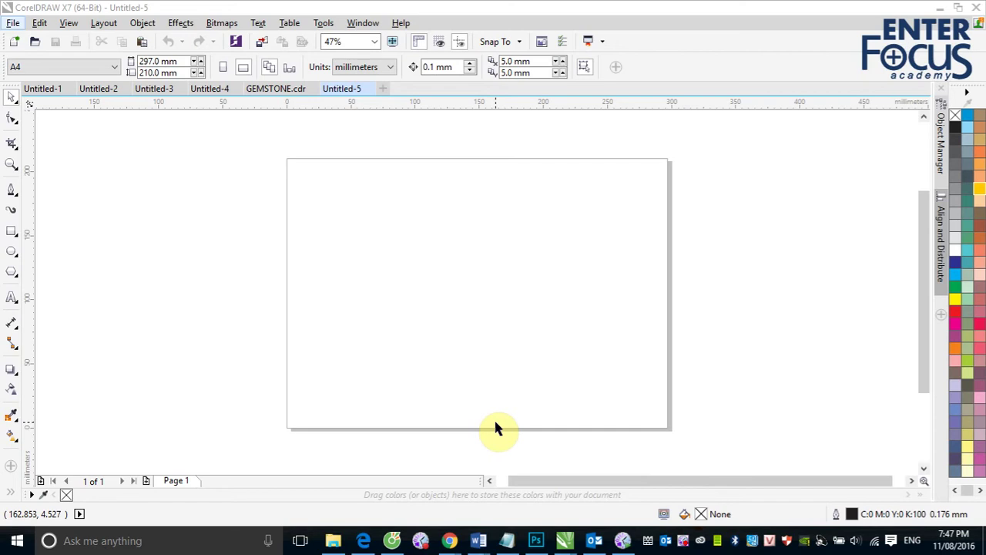
- Draw a closed six-node polygon of straight segments with the Bézier tool, about 307 by 164 mm, across the page
{"action": "left_click", "coordinate": [10, 193]}
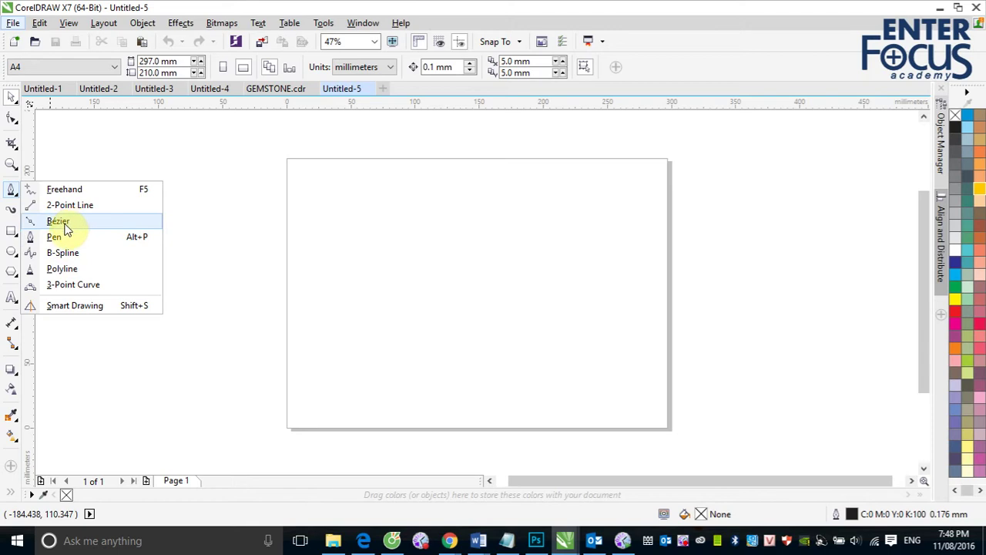
{"action": "left_click", "coordinate": [60, 222]}
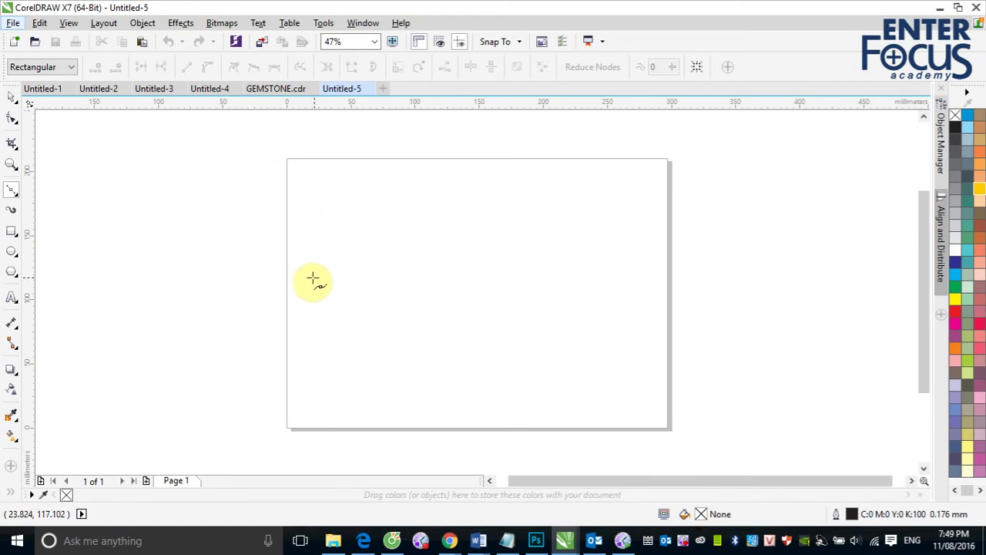
{"action": "left_click", "coordinate": [335, 287]}
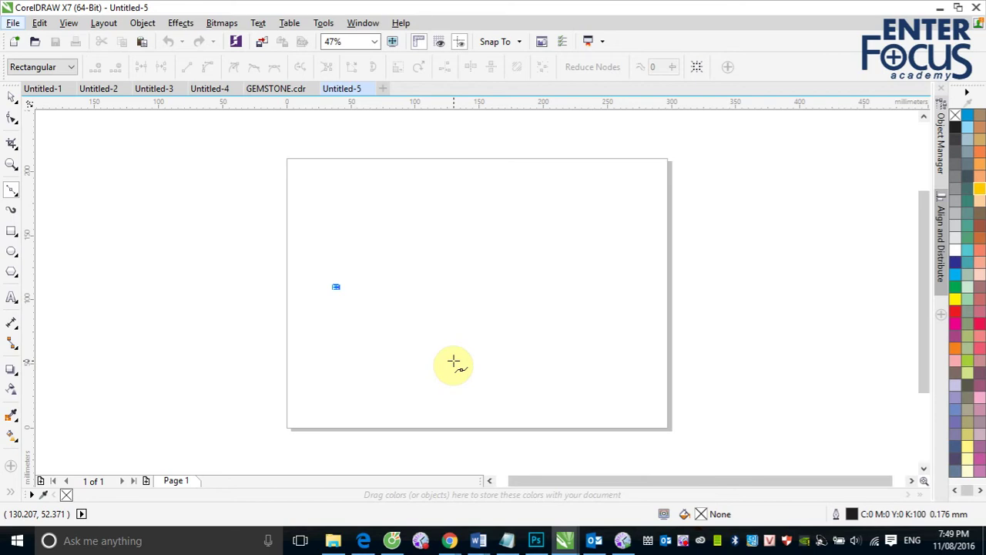
{"action": "left_click", "coordinate": [482, 188]}
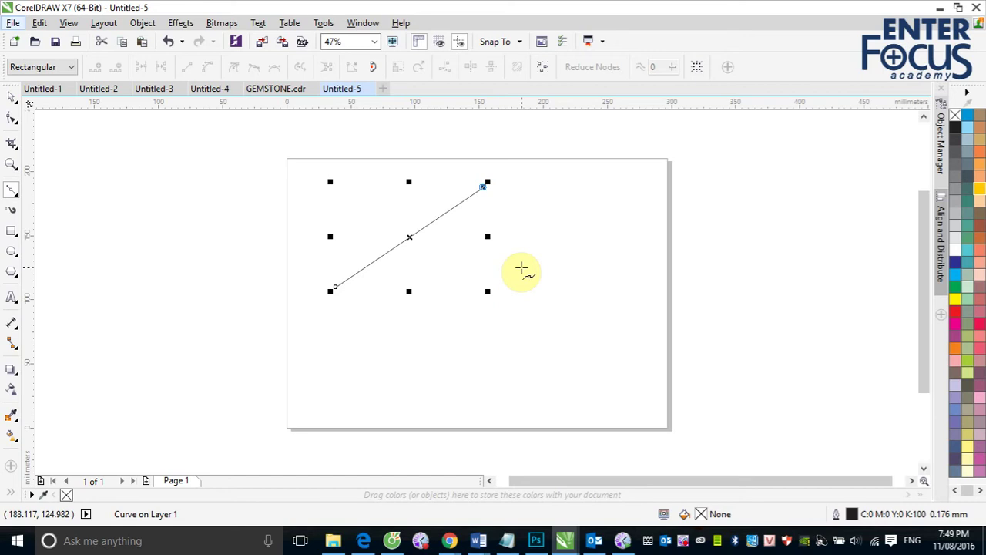
{"action": "left_click", "coordinate": [562, 303]}
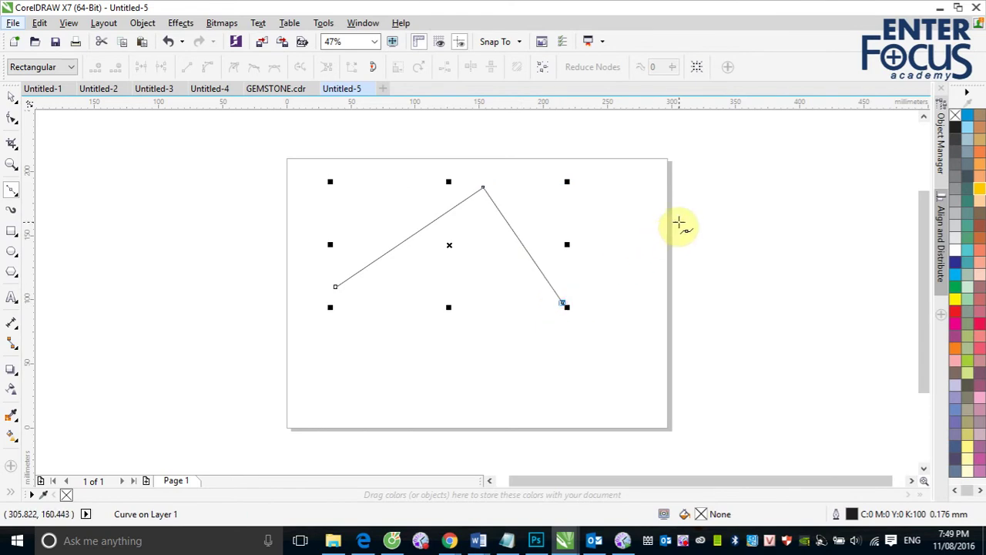
{"action": "left_click", "coordinate": [649, 226]}
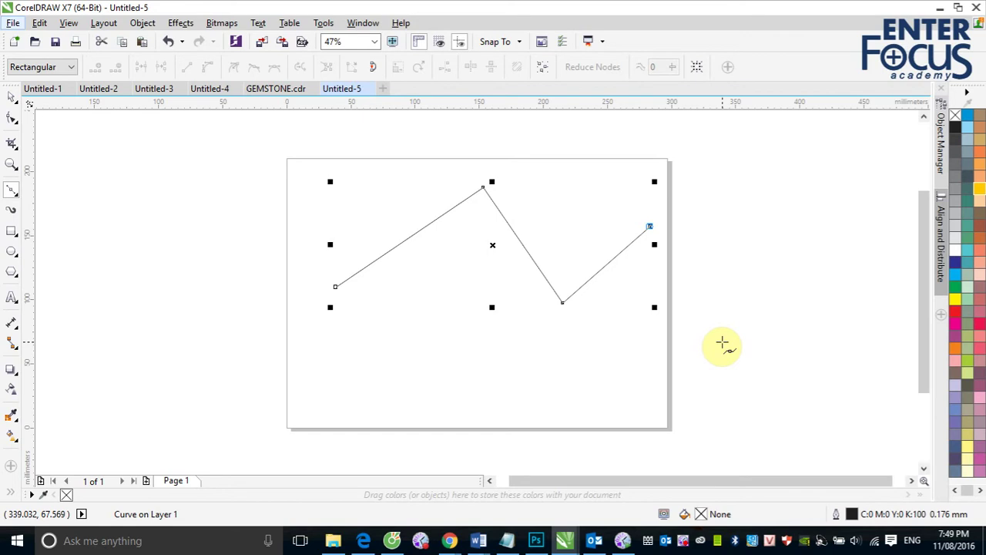
{"action": "left_click", "coordinate": [729, 398]}
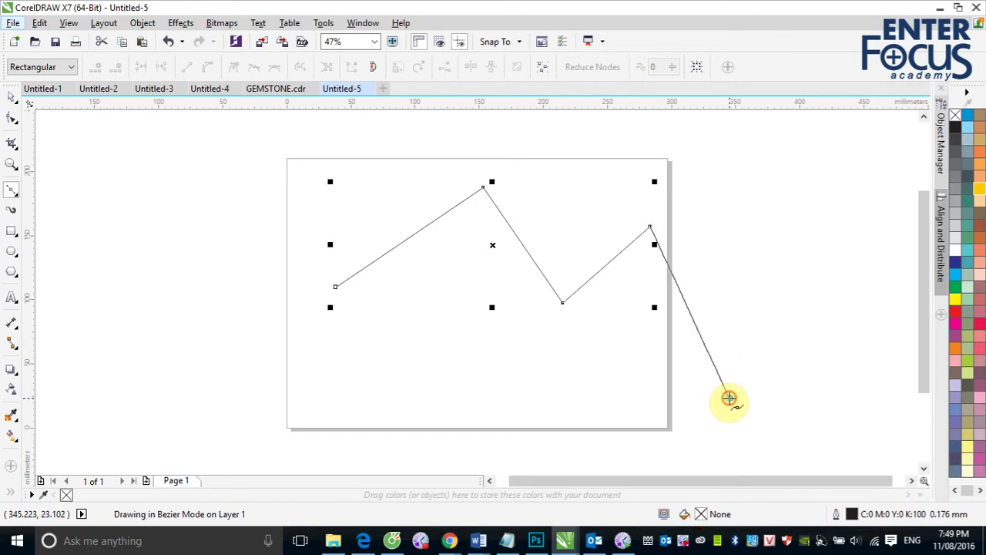
{"action": "left_click", "coordinate": [378, 396]}
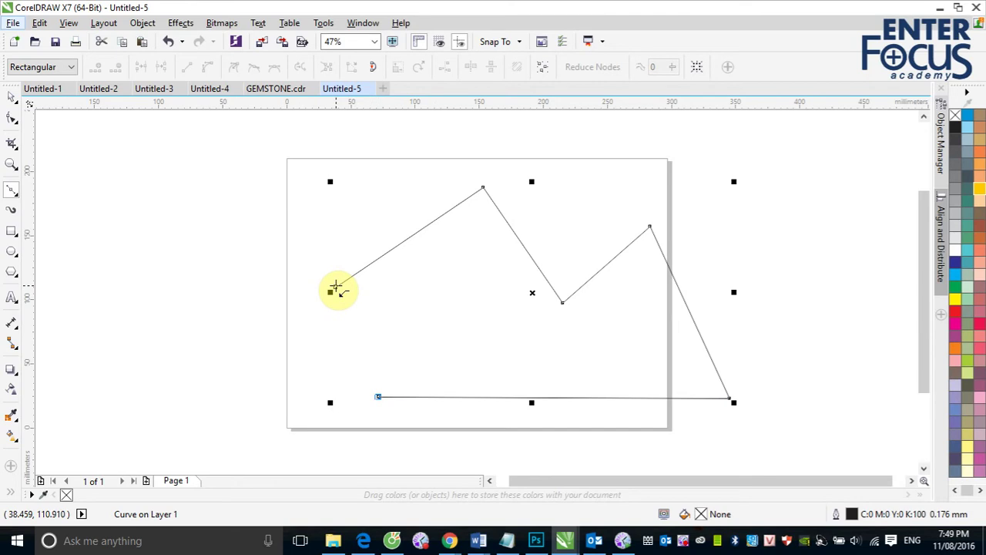
{"action": "left_click", "coordinate": [336, 287]}
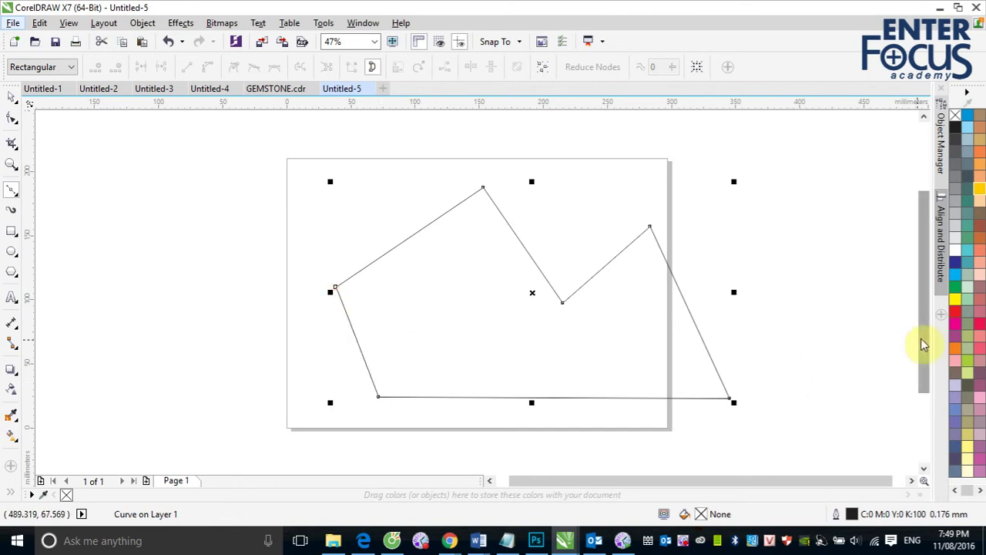
- Undo the polygon's closing segment, apply a red fill to the open curve, and reclose it at the starting node
{"action": "key", "text": "ctrl+z"}
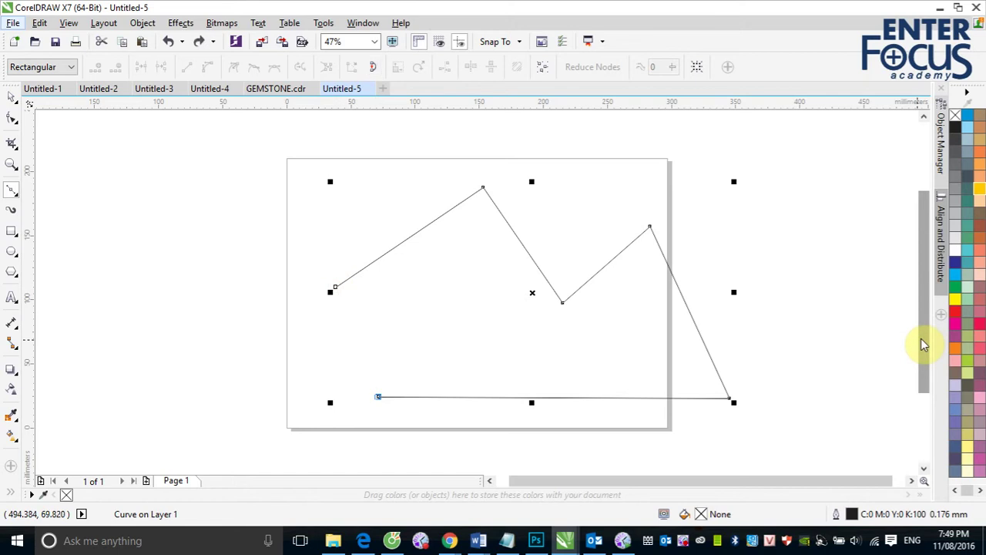
{"action": "left_click", "coordinate": [955, 312]}
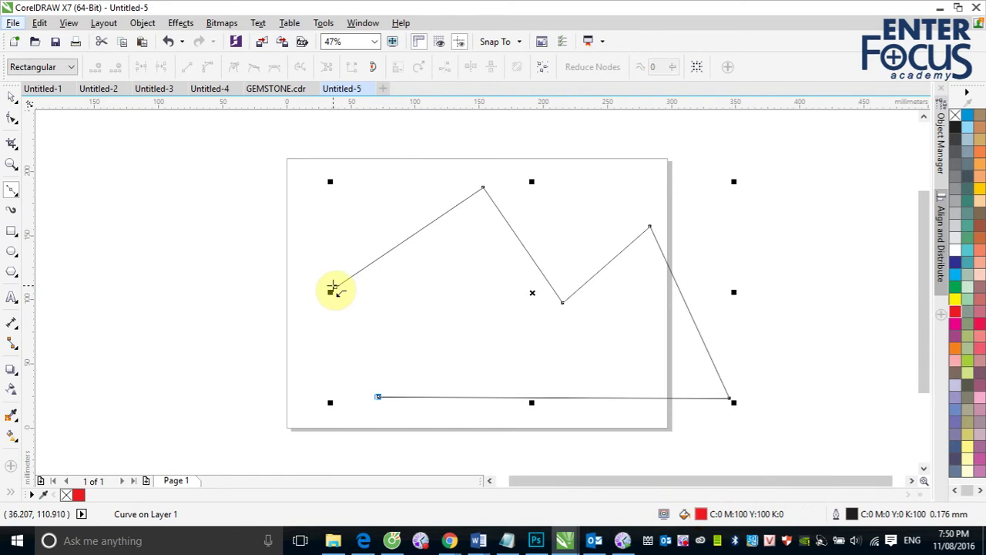
{"action": "left_click", "coordinate": [332, 287]}
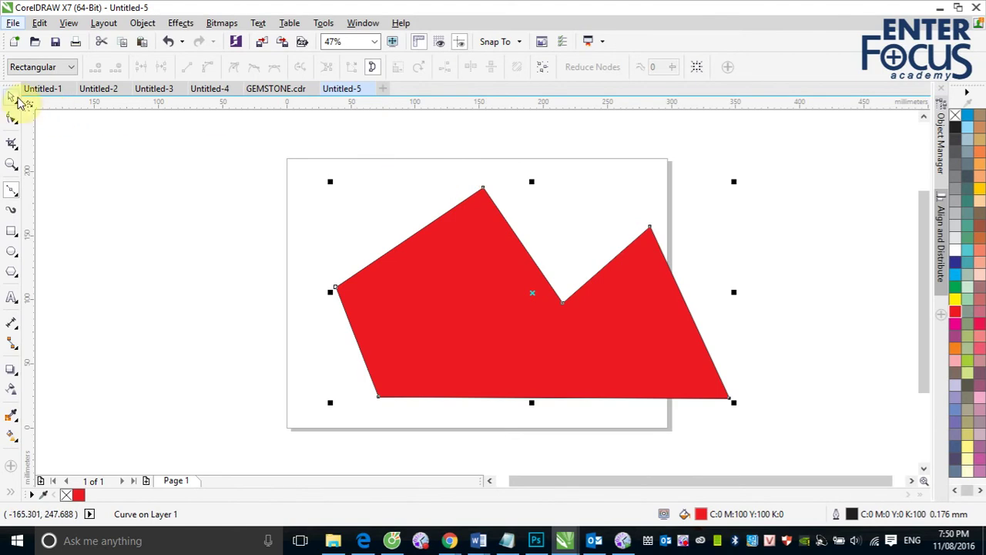
- Delete the red polygon from the page
{"action": "left_click", "coordinate": [13, 97]}
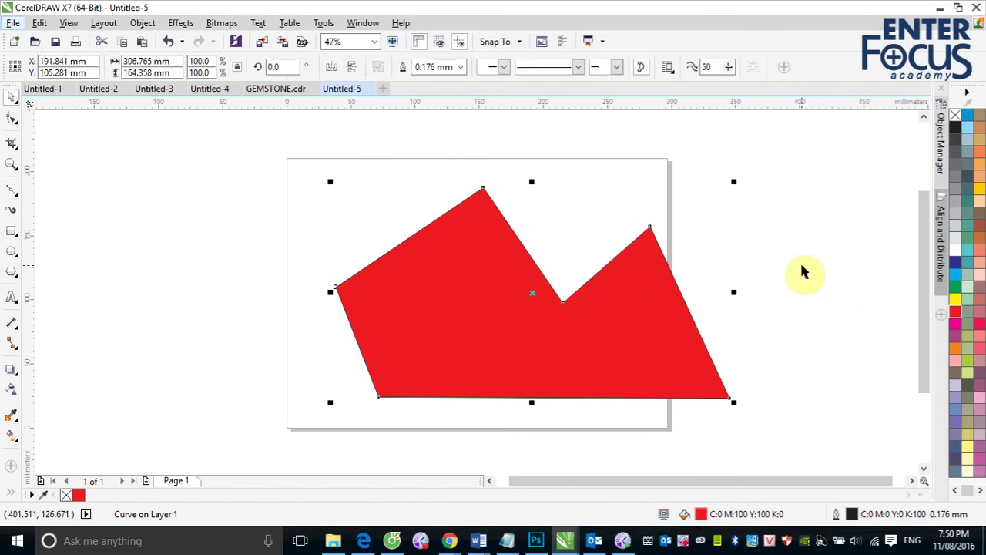
{"action": "left_click", "coordinate": [509, 316]}
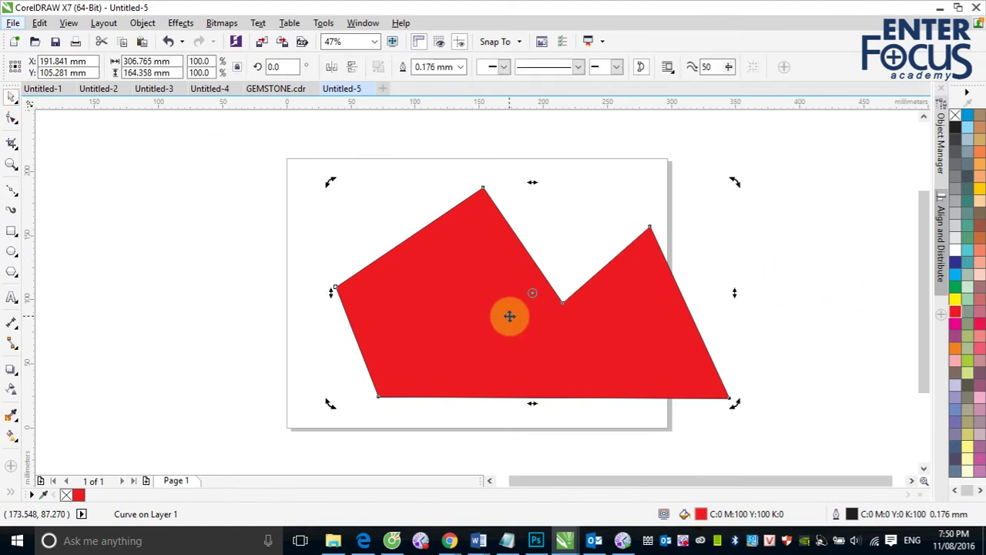
{"action": "key", "text": "Delete"}
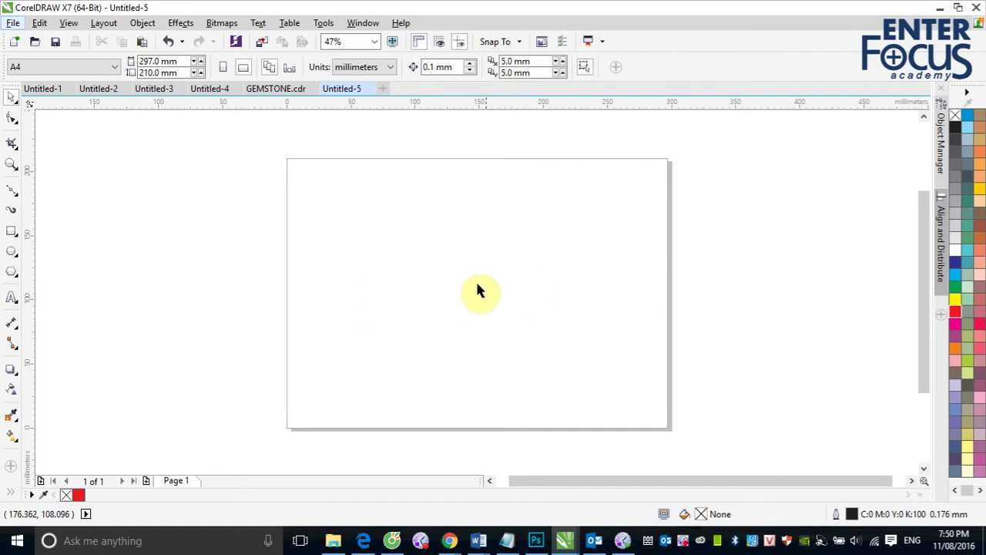
- Start a new Bézier curve with an arched segment rising to a second node at about (150, 169) mm, with horizontal handles
{"action": "left_click", "coordinate": [12, 191]}
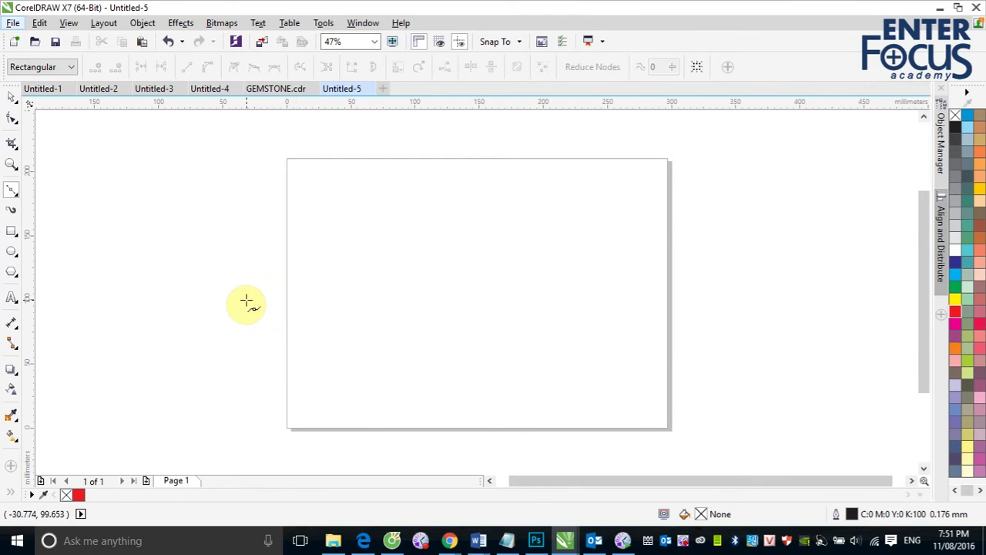
{"action": "left_click", "coordinate": [352, 332]}
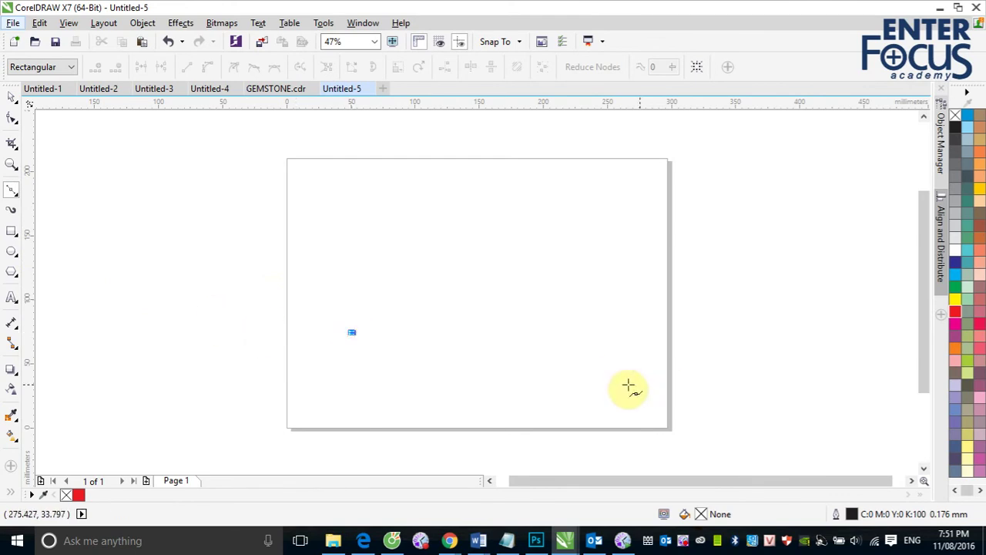
{"action": "left_click", "coordinate": [479, 211]}
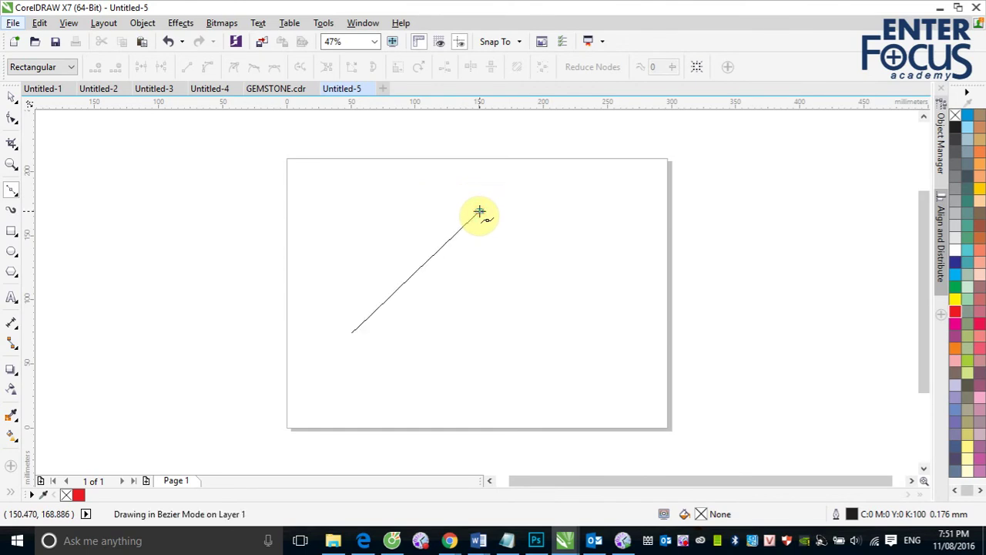
{"action": "left_click_drag", "start_coordinate": [479, 211], "coordinate": [632, 210]}
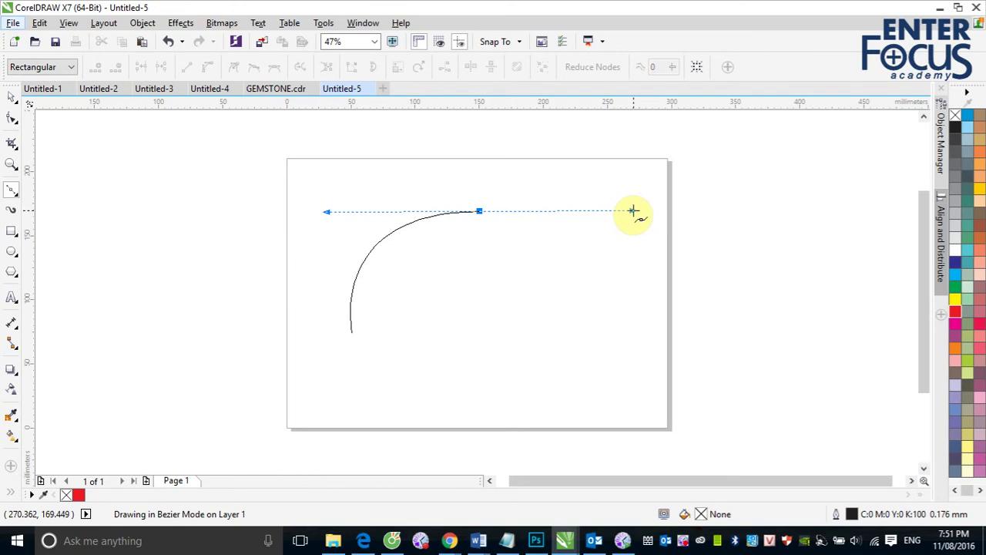
{"action": "mouse_move", "coordinate": [633, 210]}
{"action": "left_mouse_down"}
{"action": "mouse_move", "coordinate": [535, 218]}
{"action": "mouse_move", "coordinate": [625, 211]}
{"action": "left_mouse_up"}
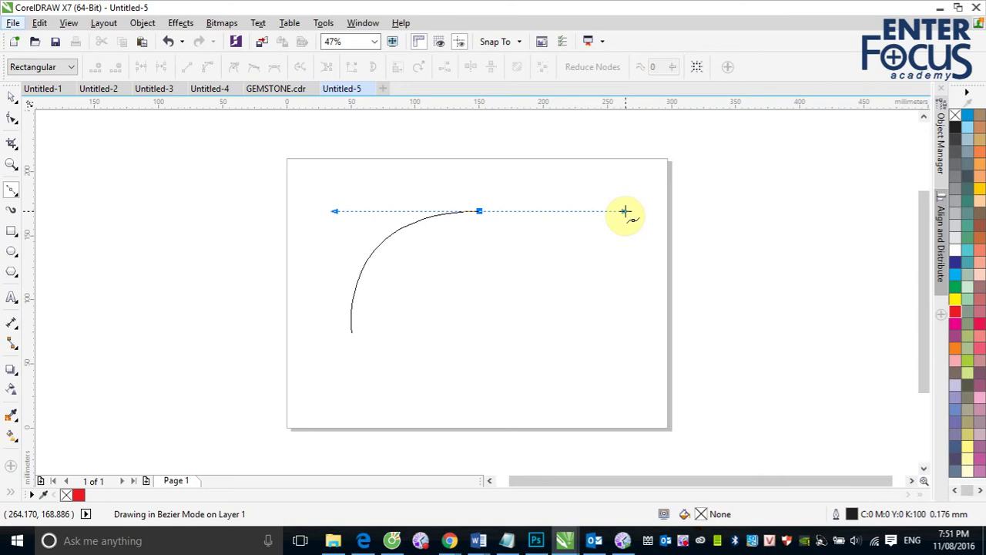
- Try different angles, lengths and an opposite direction for the second node's handles, ending with them horizontal again
{"action": "left_click_drag", "start_coordinate": [625, 211], "coordinate": [581, 287]}
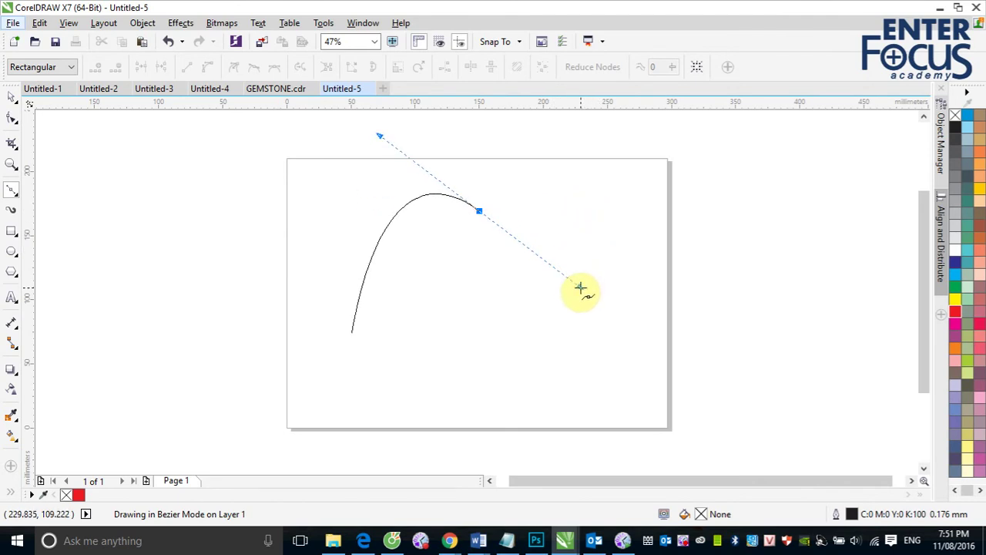
{"action": "left_click_drag", "start_coordinate": [580, 287], "coordinate": [628, 210]}
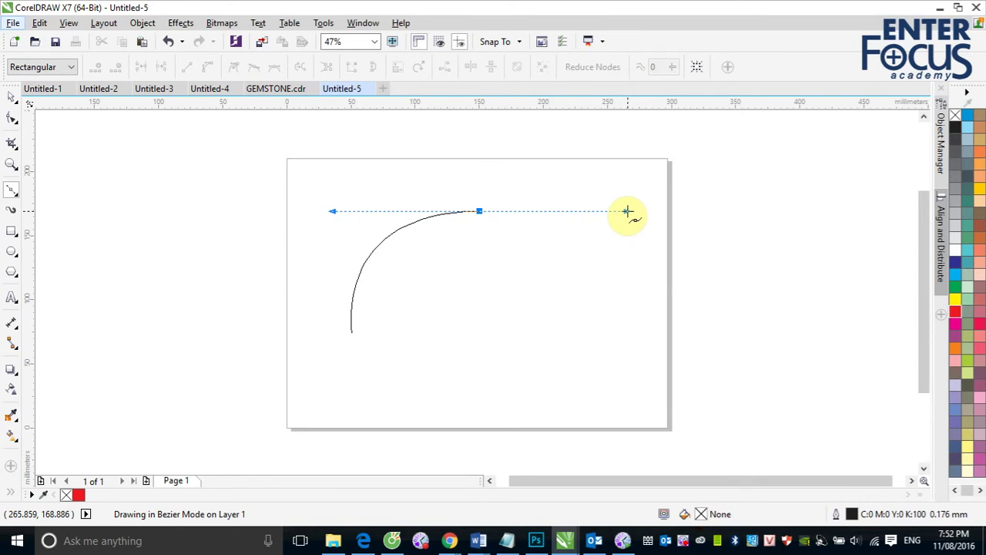
{"action": "left_click_drag", "start_coordinate": [627, 210], "coordinate": [820, 208]}
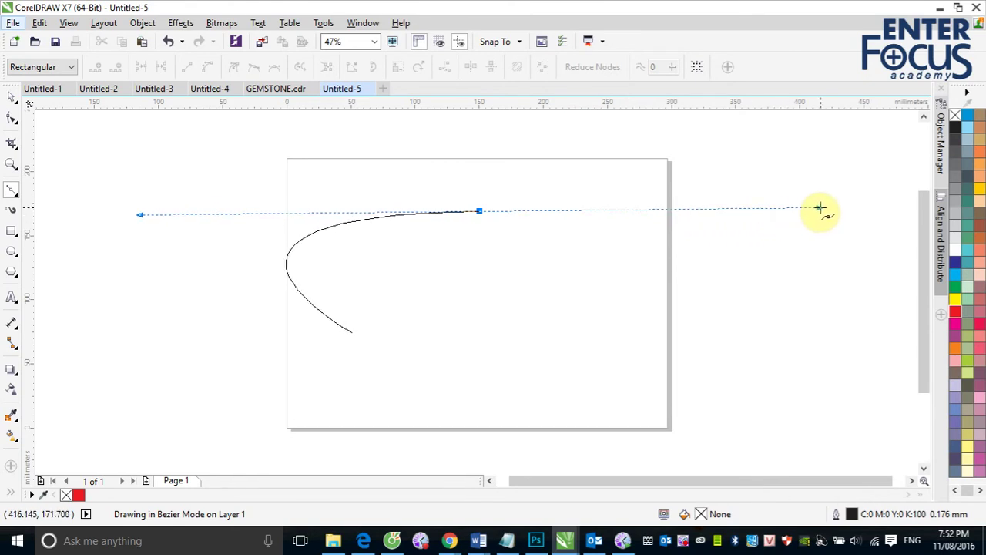
{"action": "left_click_drag", "start_coordinate": [820, 208], "coordinate": [638, 213]}
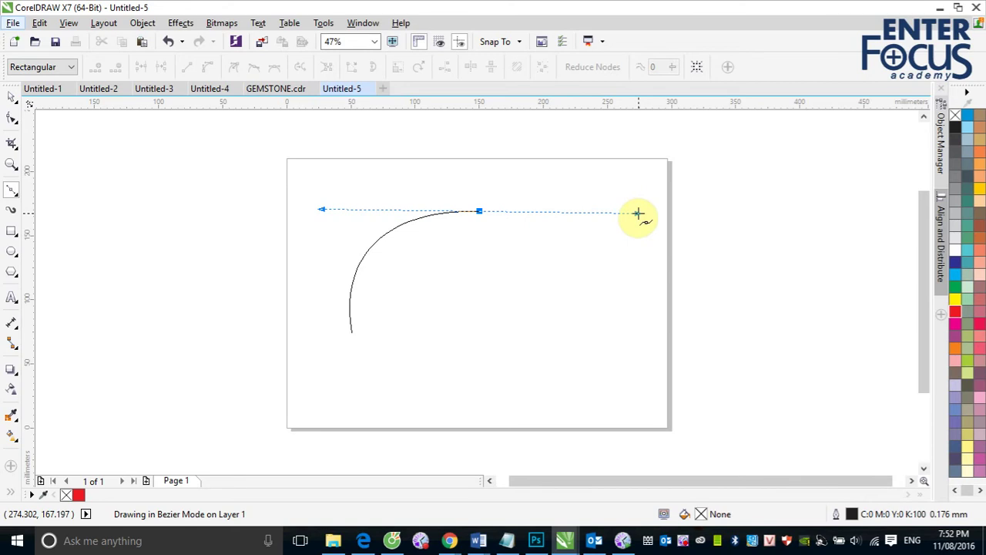
{"action": "left_click_drag", "start_coordinate": [638, 212], "coordinate": [380, 139]}
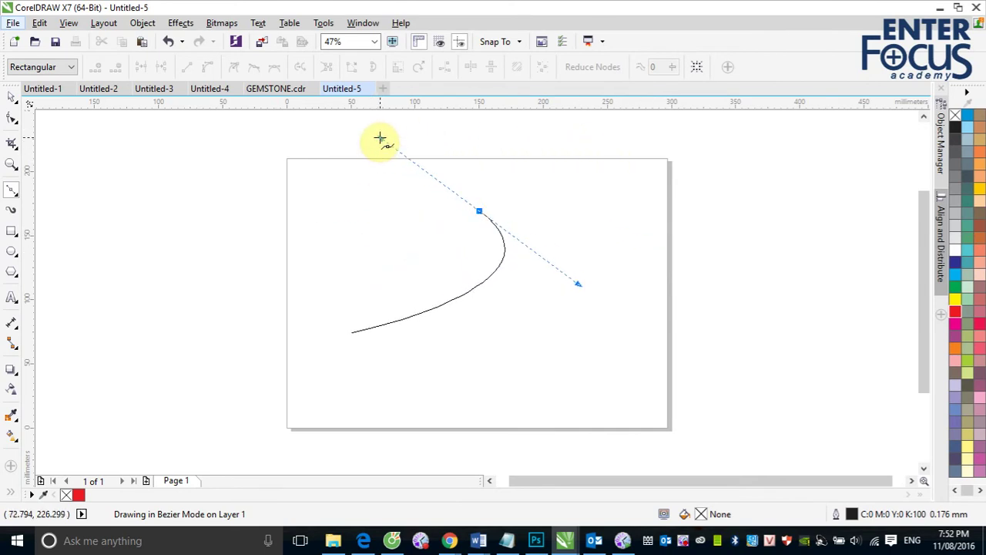
{"action": "left_click_drag", "start_coordinate": [380, 139], "coordinate": [600, 210]}
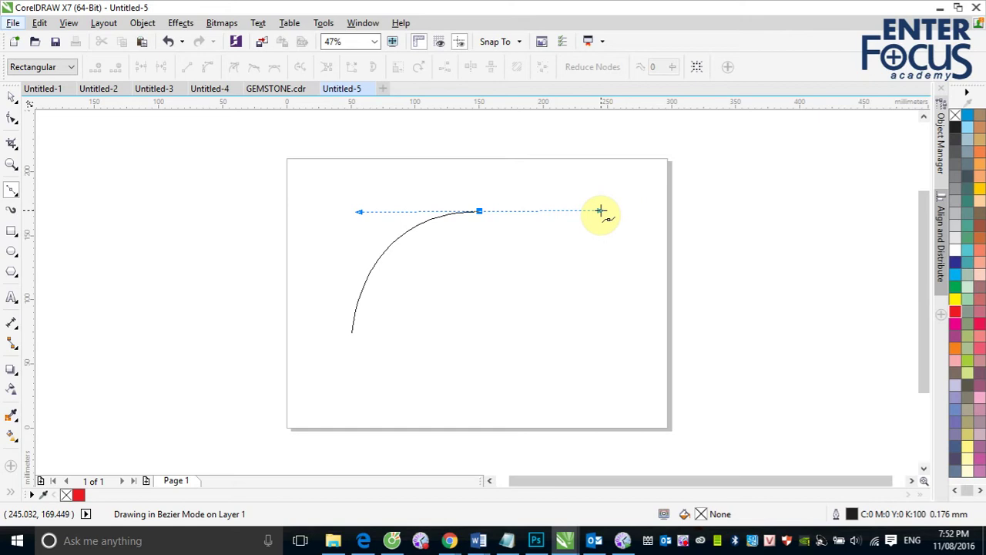
- Angle the second node's outgoing handle slightly upward independently, and extend the curve past the right page edge into a hooked end
{"action": "left_click_drag", "start_coordinate": [600, 211], "coordinate": [615, 210]}
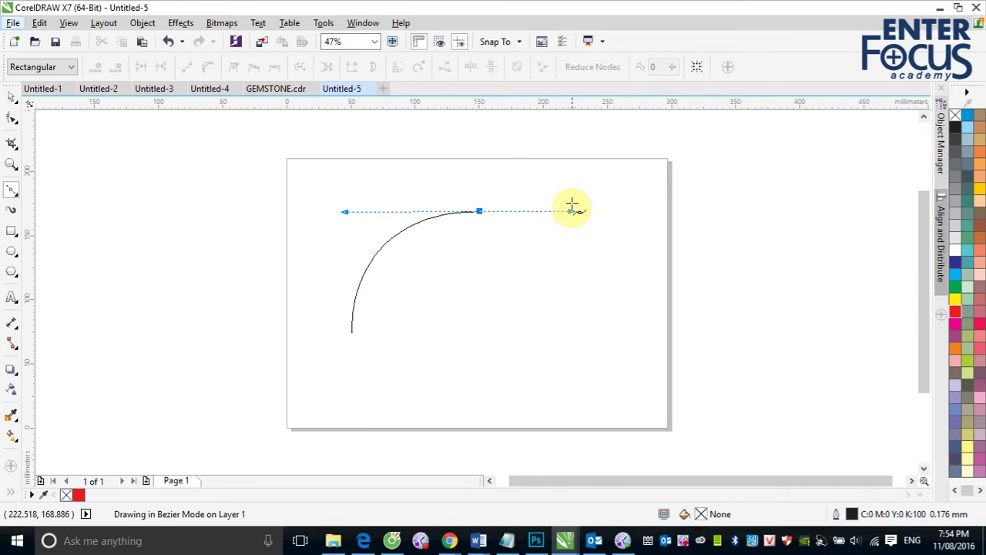
{"action": "left_click", "coordinate": [577, 190]}
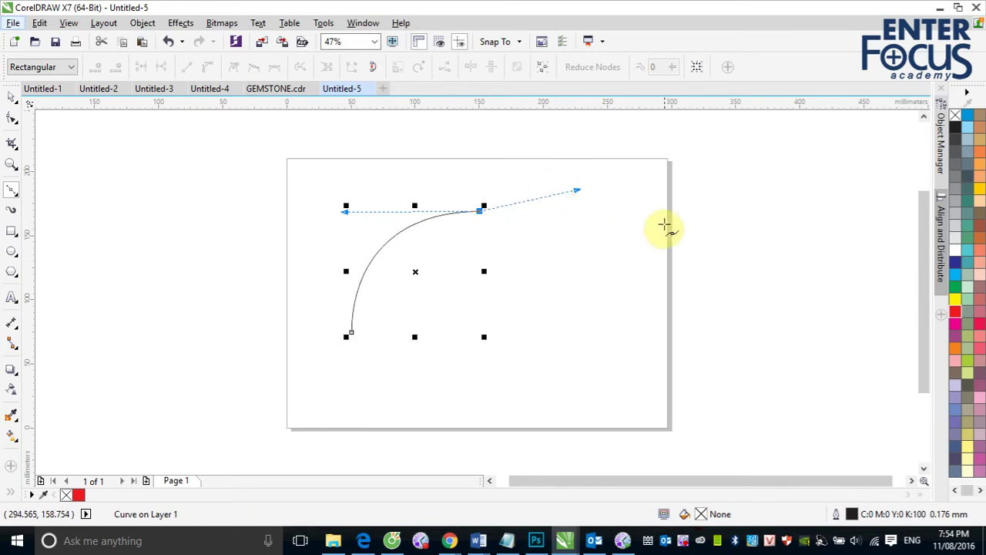
{"action": "left_click", "coordinate": [664, 221]}
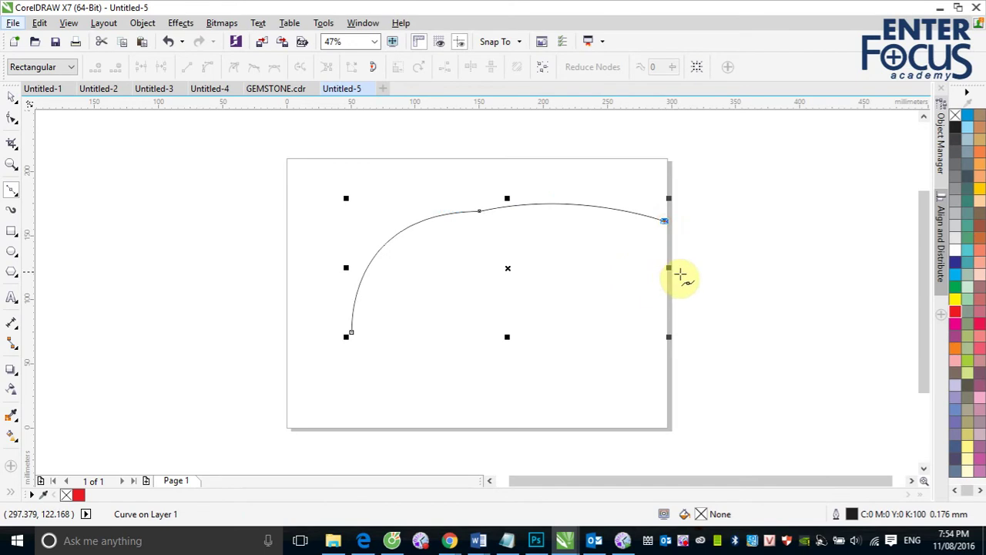
{"action": "left_click_drag", "start_coordinate": [731, 283], "coordinate": [790, 283]}
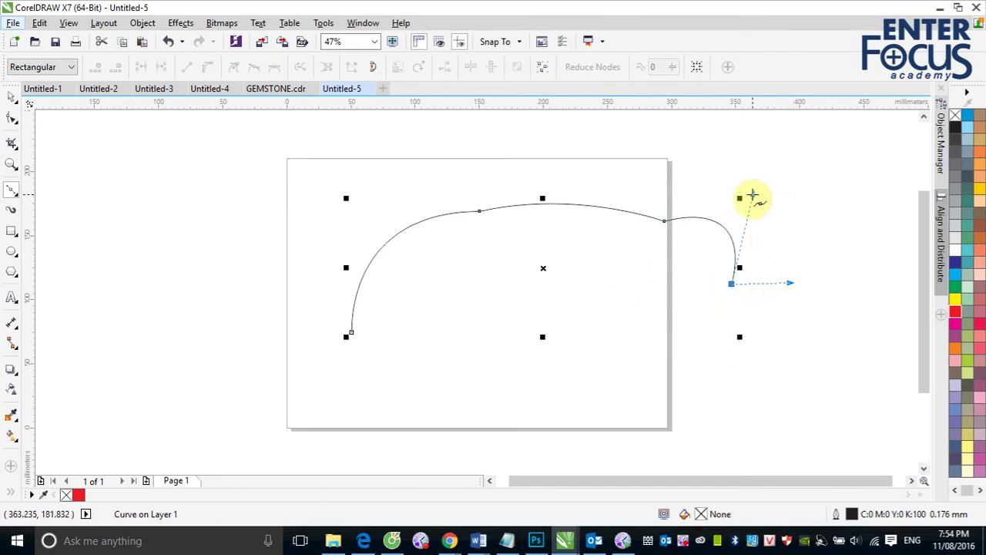
{"action": "left_click", "coordinate": [752, 195]}
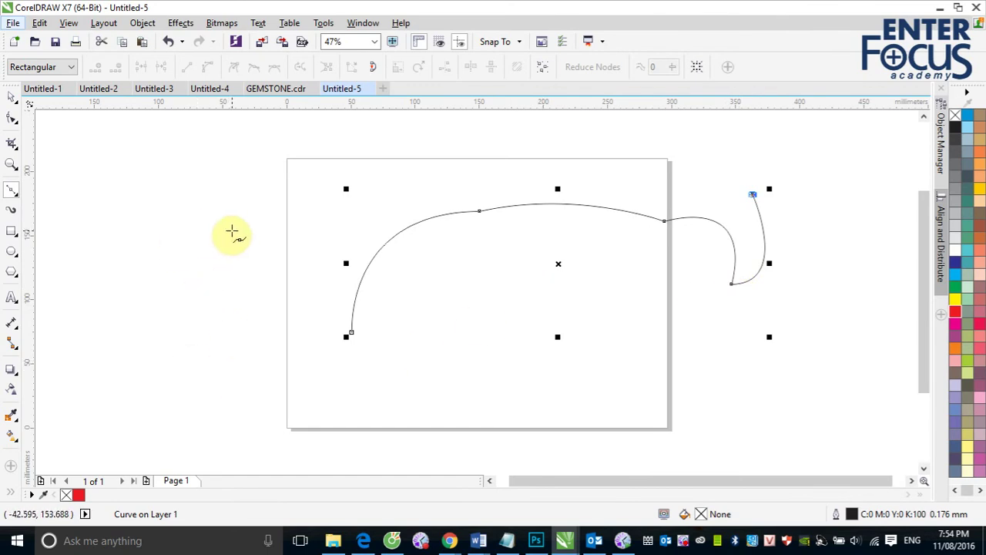
- Extend the Bézier curve in an arc over the page, around its left side with straight segments, and back beneath to a curved segment right of it
{"action": "left_click", "coordinate": [363, 146]}
{"action": "left_click_drag", "start_coordinate": [362, 146], "coordinate": [177, 250]}
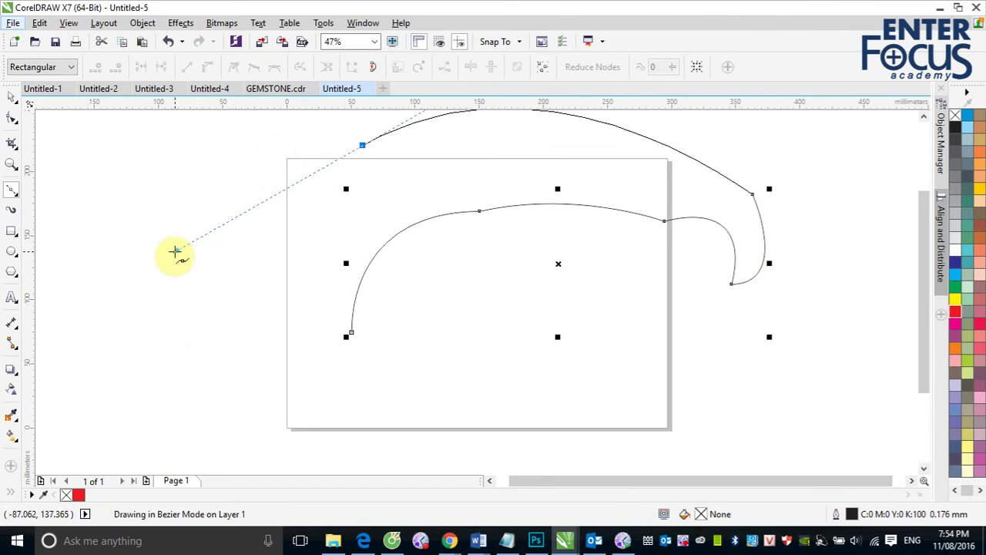
{"action": "left_click", "coordinate": [99, 297]}
{"action": "left_click", "coordinate": [179, 362]}
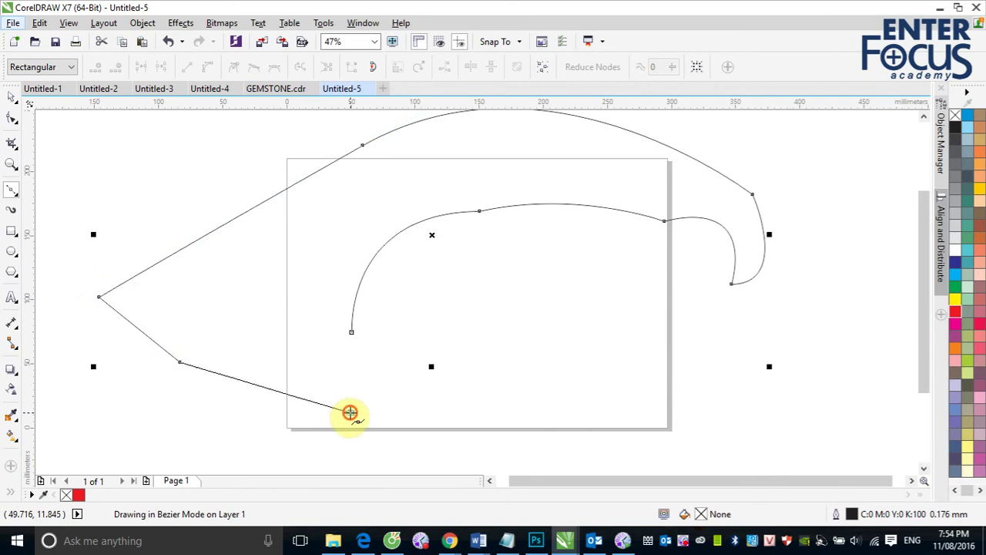
{"action": "left_click", "coordinate": [350, 412]}
{"action": "left_click", "coordinate": [634, 382]}
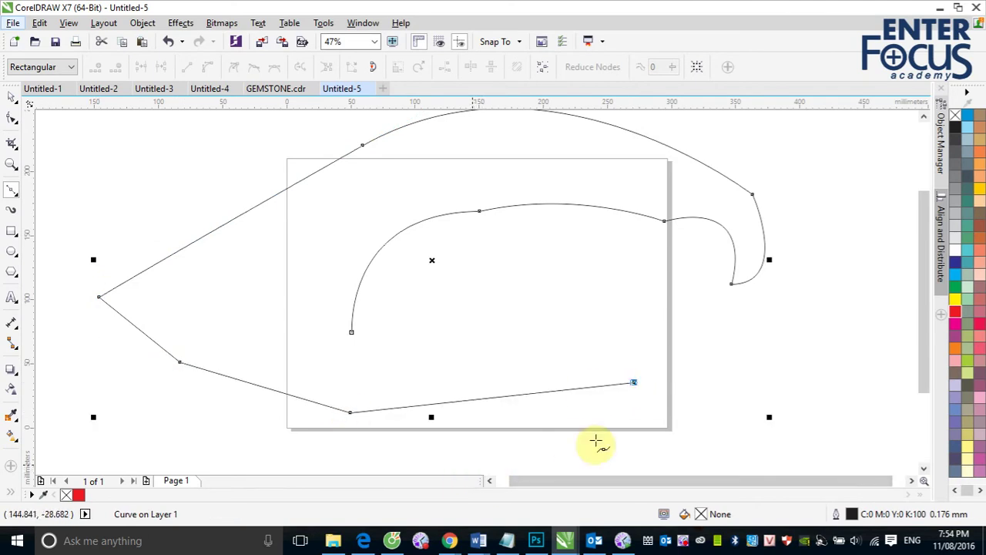
{"action": "left_click_drag", "start_coordinate": [789, 356], "coordinate": [835, 414]}
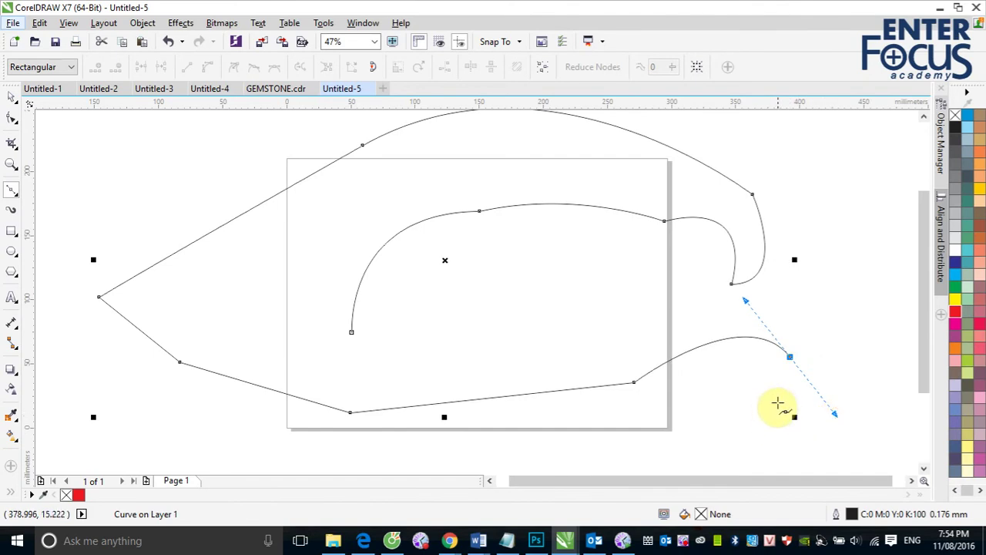
- Extend the Bézier curve up to a node right of the page, back across the right page edge, and to a handleless node inside the page
{"action": "left_click_drag", "start_coordinate": [837, 299], "coordinate": [855, 262]}
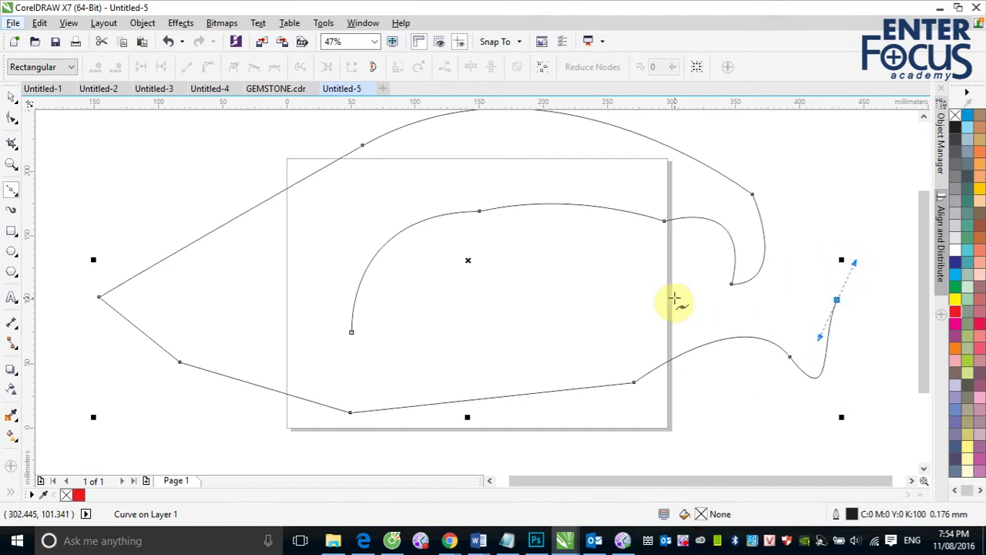
{"action": "left_click_drag", "start_coordinate": [674, 298], "coordinate": [598, 306]}
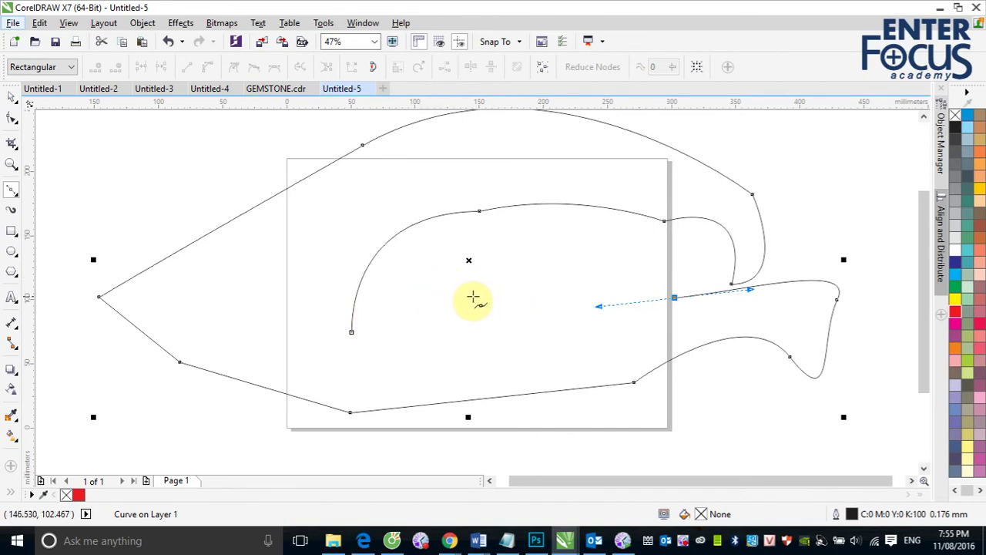
{"action": "left_click", "coordinate": [464, 291]}
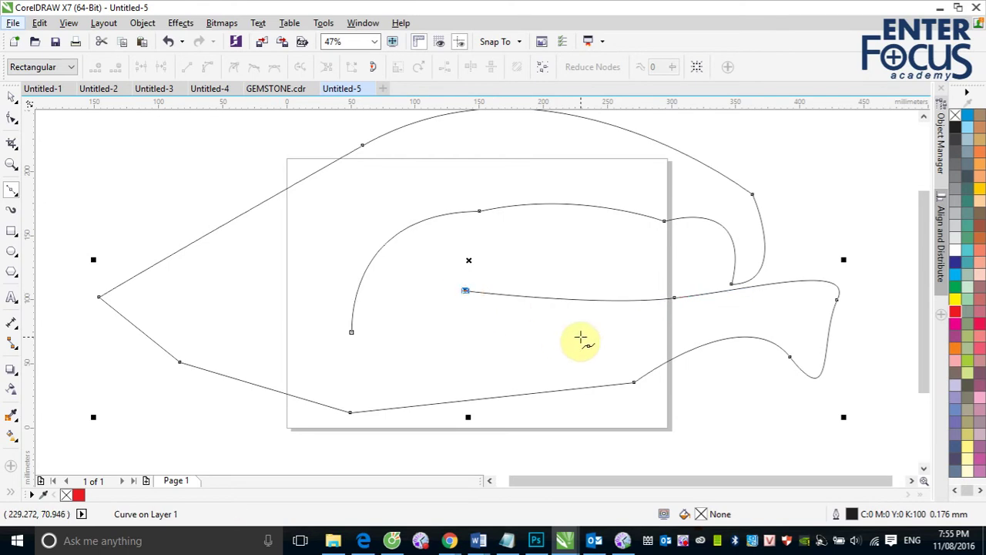
- Add an arched segment with a repositioned end node, and angle that node's outgoing handle upward independently of the incoming one
{"action": "left_click_drag", "start_coordinate": [546, 242], "coordinate": [604, 285]}
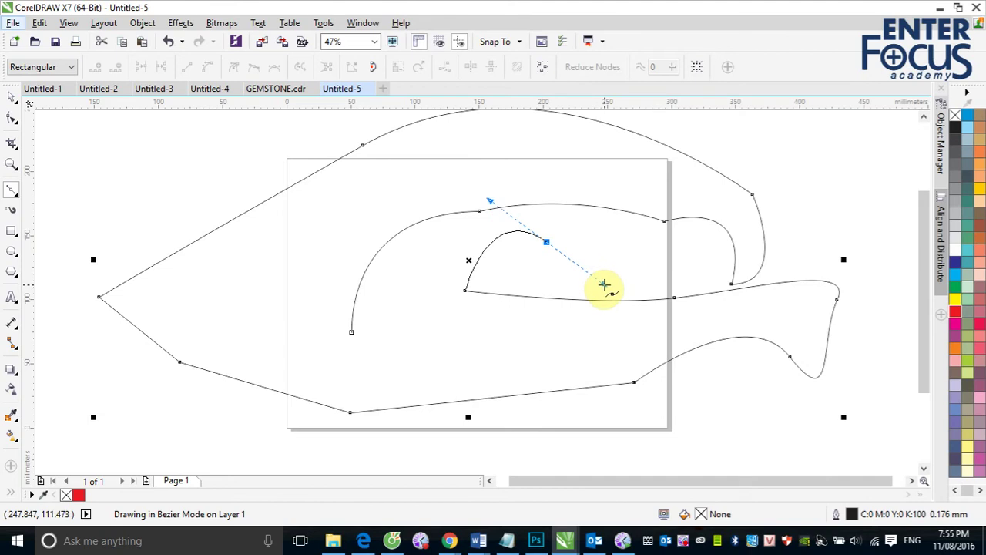
{"action": "left_click_drag", "start_coordinate": [605, 285], "coordinate": [625, 290]}
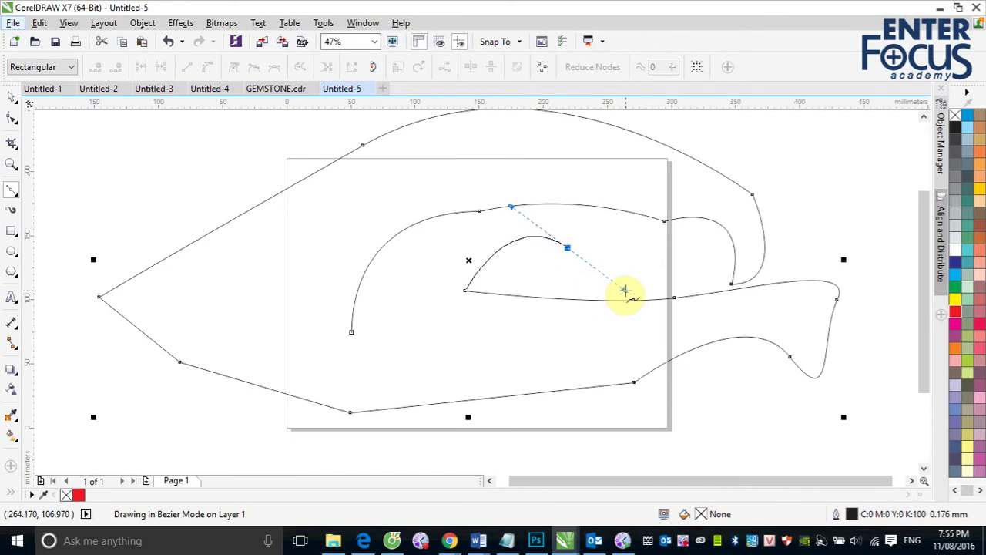
{"action": "left_click_drag", "start_coordinate": [625, 290], "coordinate": [608, 306]}
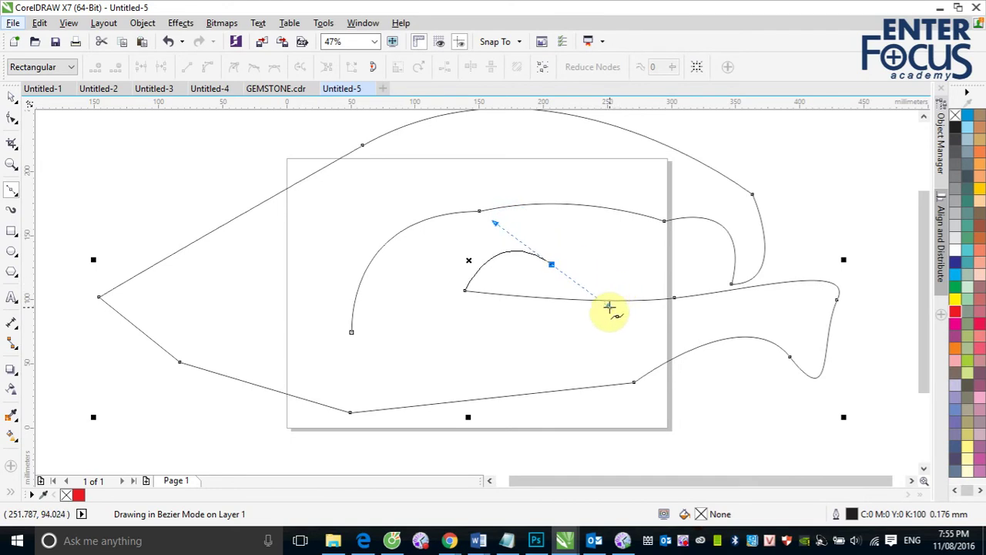
{"action": "left_click_drag", "start_coordinate": [608, 307], "coordinate": [611, 243]}
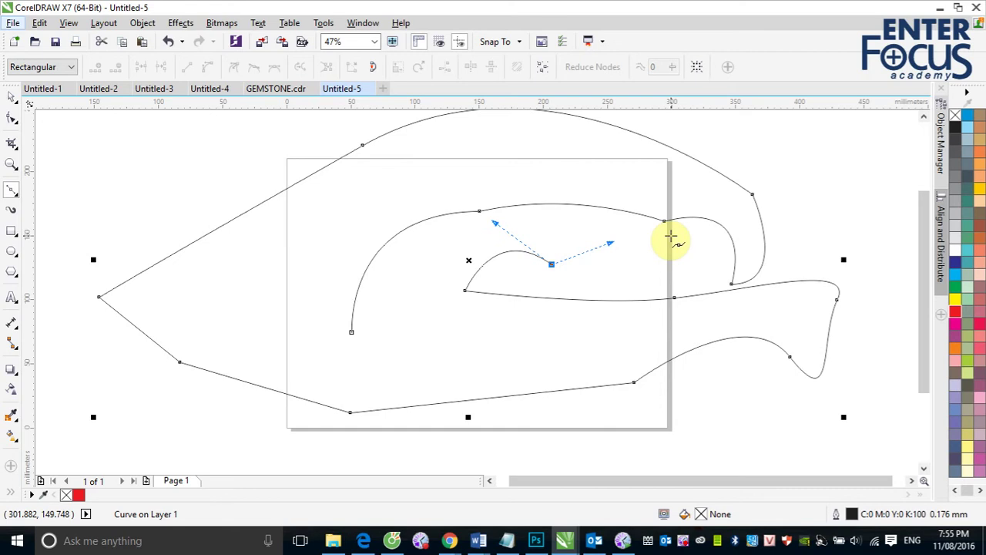
- Finish the Bézier curve and delete it from the drawing area
{"action": "left_click", "coordinate": [11, 96]}
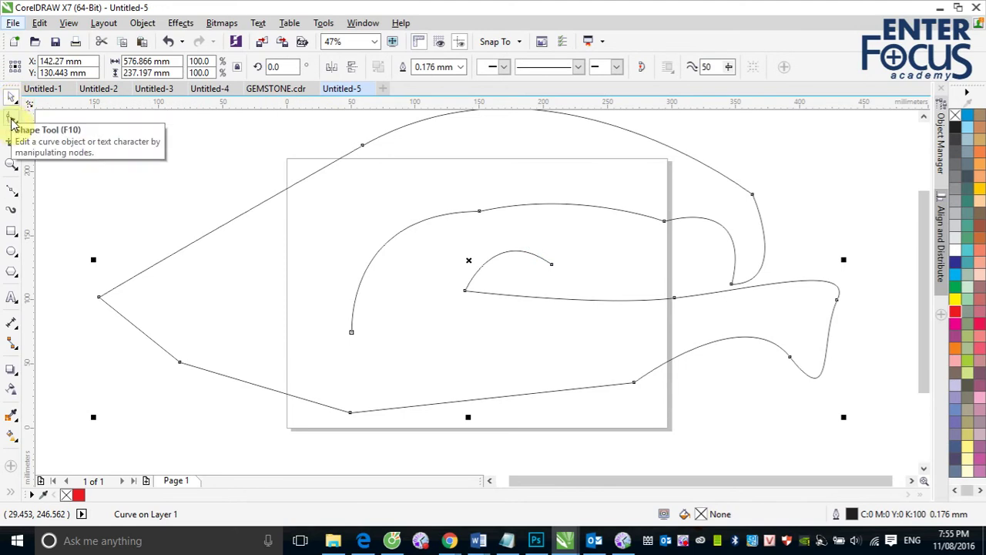
{"action": "left_click", "coordinate": [198, 159]}
{"action": "mouse_move", "coordinate": [203, 164]}
{"action": "left_mouse_down"}
{"action": "mouse_move", "coordinate": [425, 401]}
{"action": "mouse_move", "coordinate": [440, 438]}
{"action": "left_mouse_up"}
{"action": "key", "text": "Delete"}
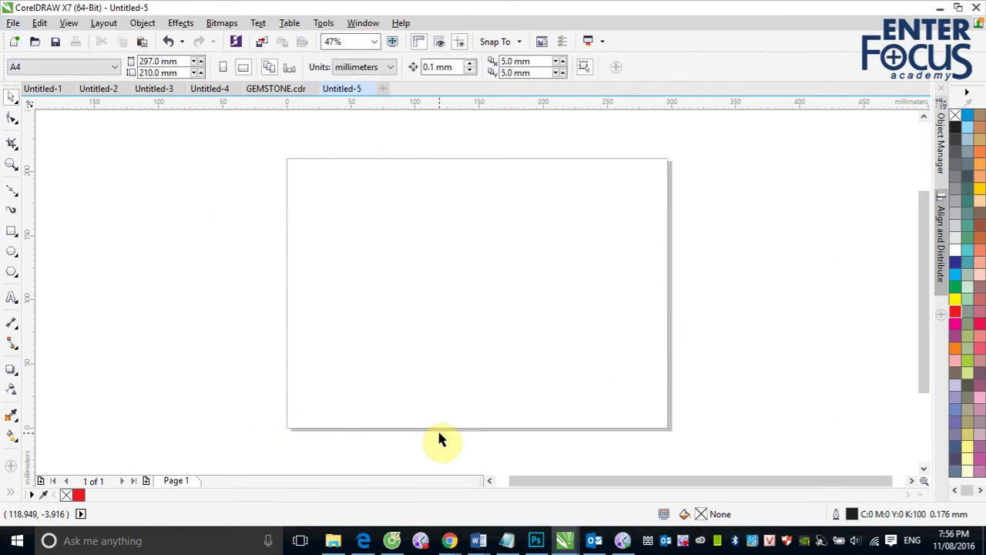
- Draw a closed, straight-edged crown shape with four peaks on the page using the Pen tool, about 235 × 150 mm
{"action": "left_click", "coordinate": [13, 195]}
{"action": "left_click", "coordinate": [54, 237]}
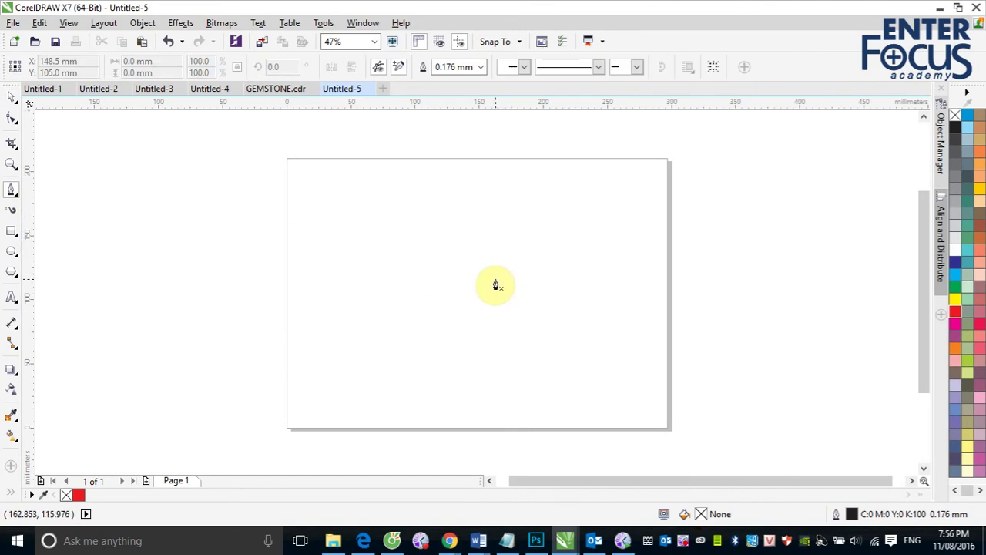
{"action": "left_click", "coordinate": [314, 319]}
{"action": "left_click", "coordinate": [378, 200]}
{"action": "left_click", "coordinate": [423, 308]}
{"action": "left_click", "coordinate": [486, 203]}
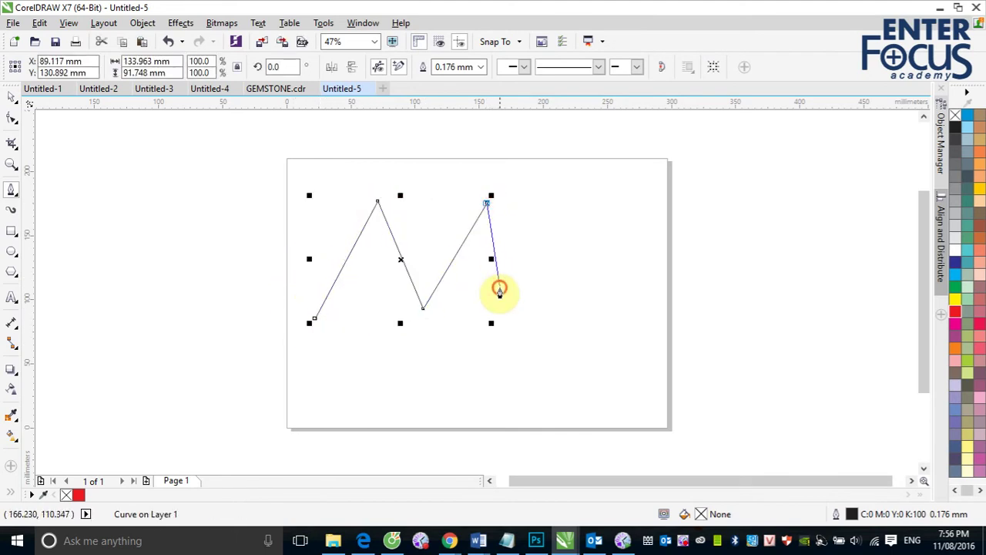
{"action": "left_click", "coordinate": [499, 286]}
{"action": "left_click", "coordinate": [557, 217]}
{"action": "left_click", "coordinate": [554, 307]}
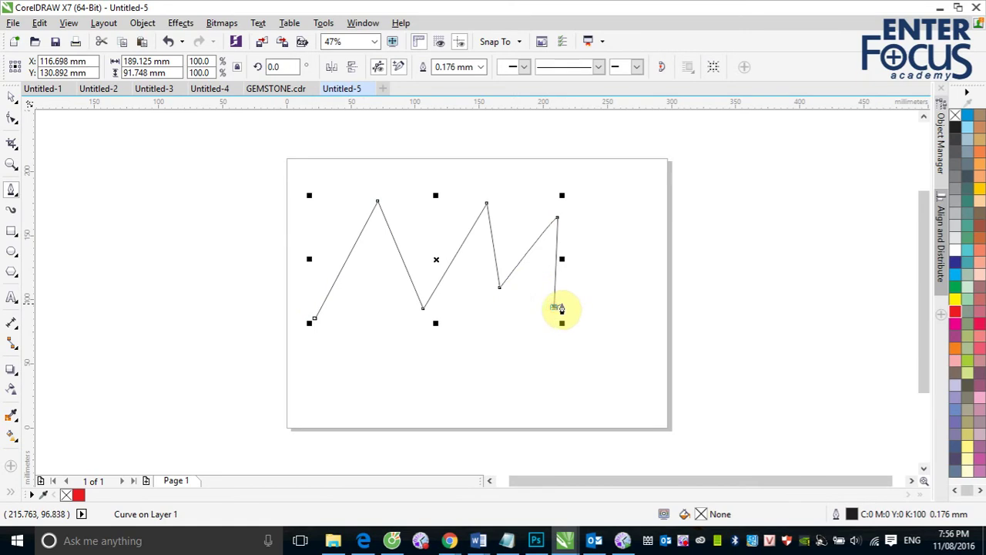
{"action": "left_click", "coordinate": [616, 266]}
{"action": "left_click", "coordinate": [576, 392]}
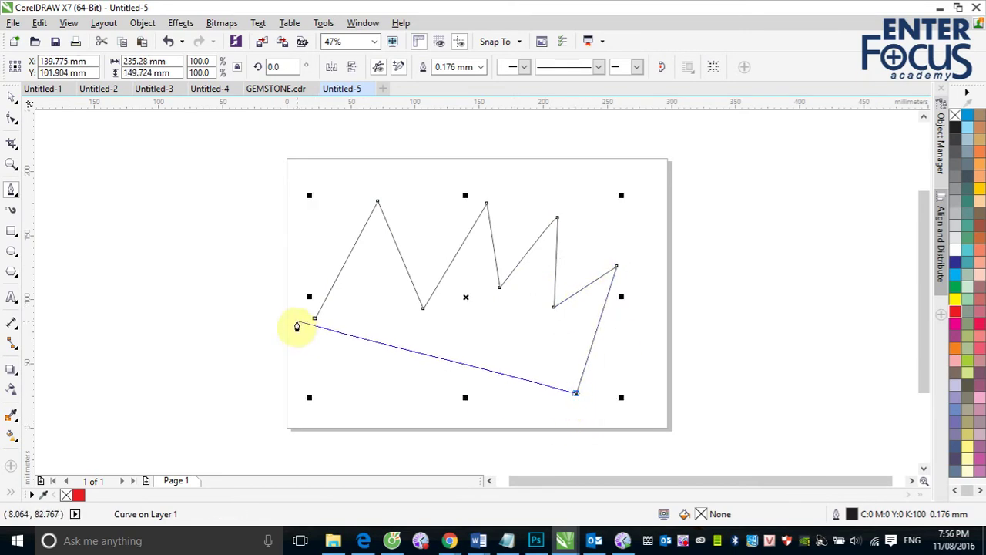
{"action": "left_click", "coordinate": [316, 321]}
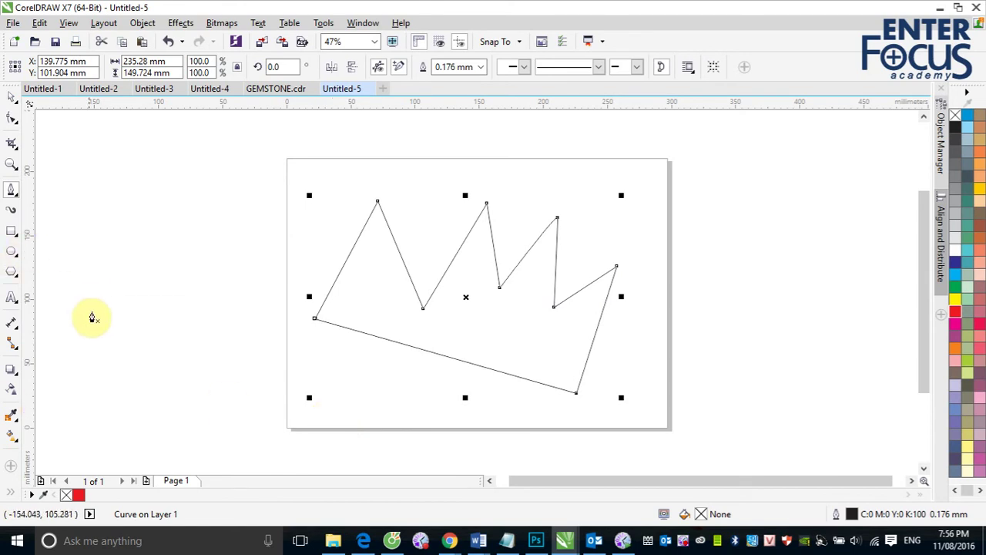
- Draw an open zigzag of three straight segments outside the page's left edge, about 118 × 88 mm
{"action": "left_click", "coordinate": [118, 313]}
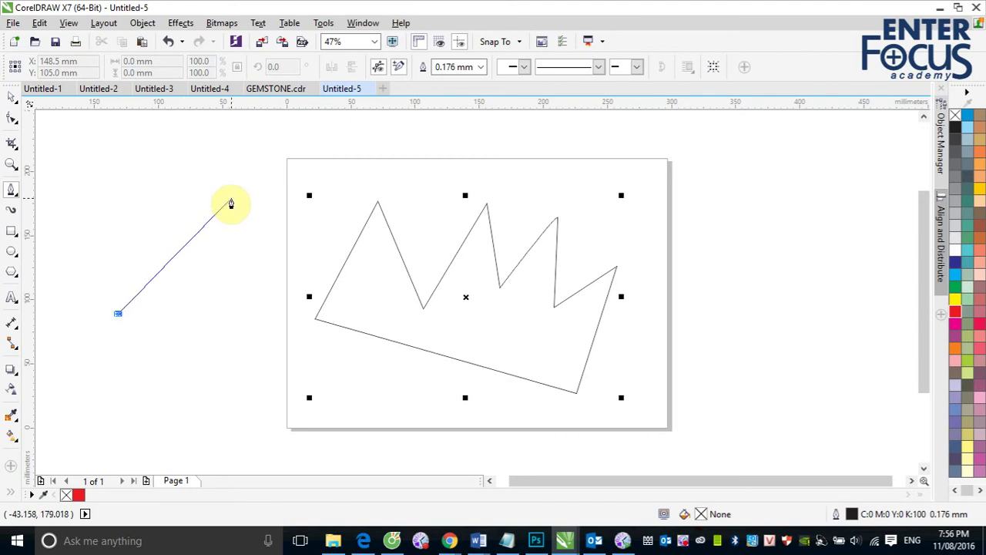
{"action": "left_click", "coordinate": [230, 201]}
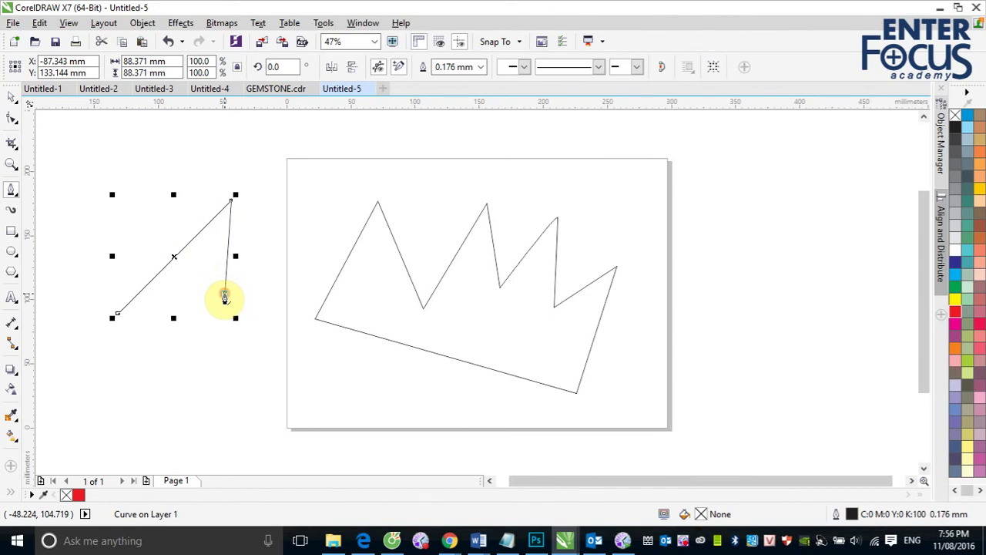
{"action": "left_click", "coordinate": [224, 294]}
{"action": "left_click", "coordinate": [269, 246]}
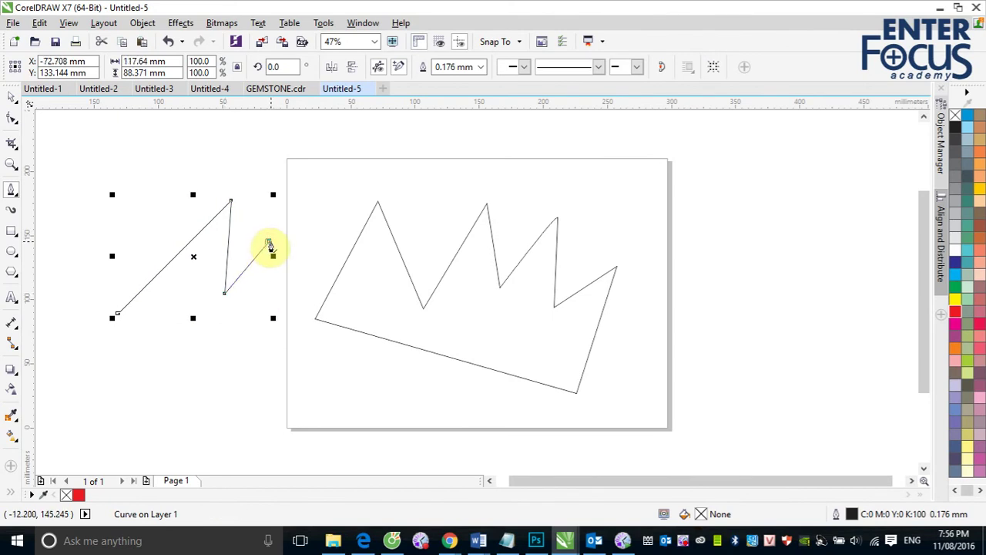
- Select both the open zigzag and the closed crown shape and delete them
{"action": "left_click", "coordinate": [11, 95]}
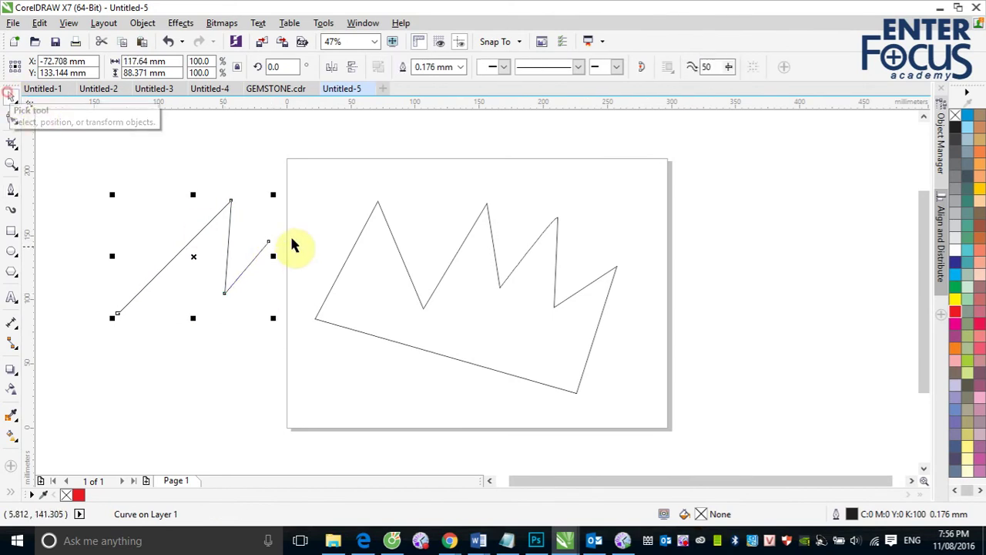
{"action": "left_click", "coordinate": [284, 186]}
{"action": "left_click_drag", "start_coordinate": [48, 145], "coordinate": [720, 410]}
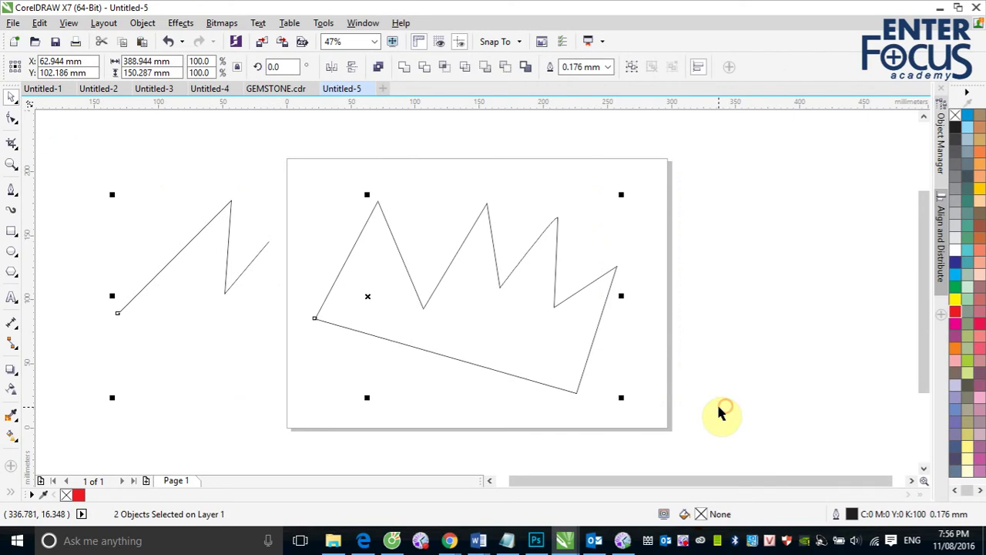
{"action": "key", "text": "Delete"}
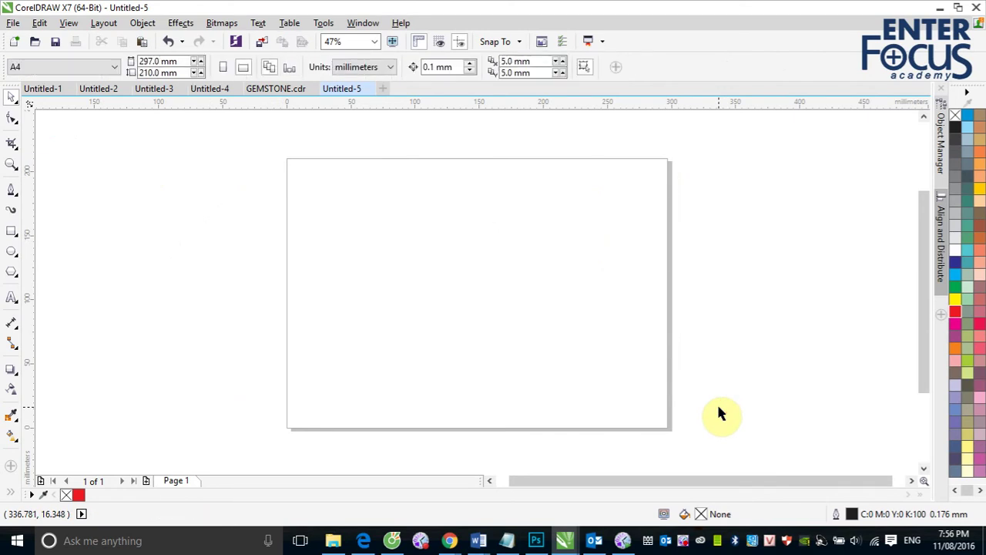
- Draw an S-shaped Pen curve from about (45, 43) mm through a node at (130, 141) mm with near-horizontal handles, ending near the page's upper right
{"action": "left_click", "coordinate": [12, 189]}
{"action": "left_click", "coordinate": [343, 373]}
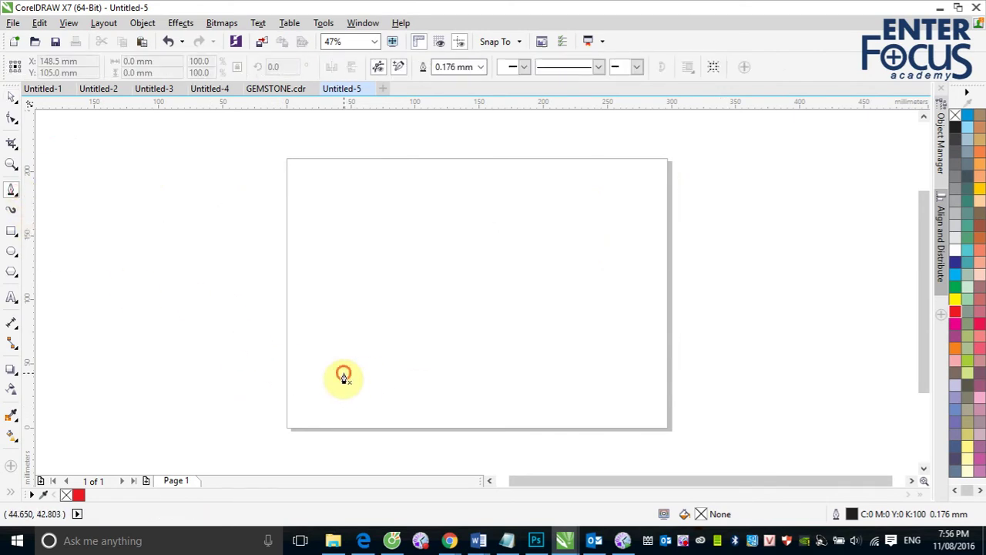
{"action": "left_click", "coordinate": [452, 251]}
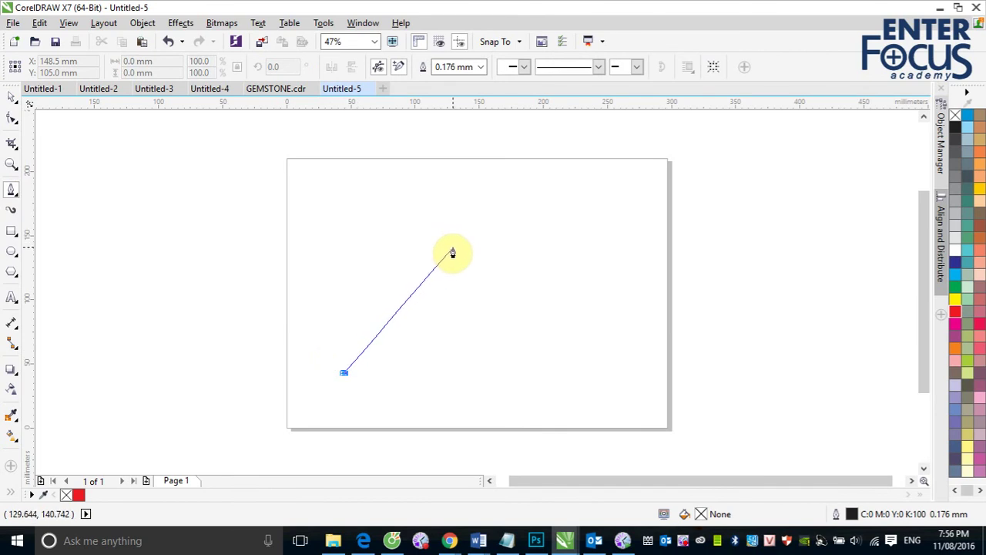
{"action": "left_click", "coordinate": [453, 252]}
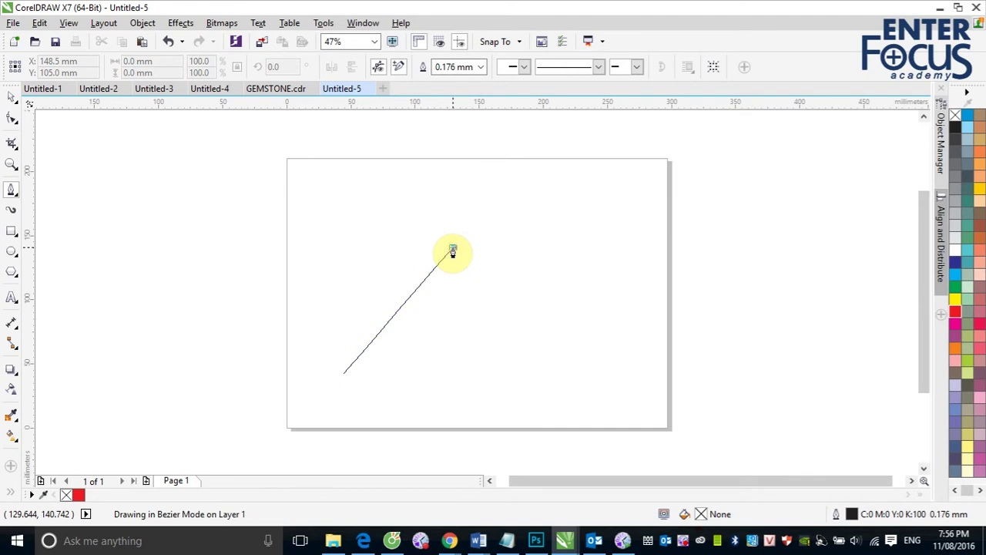
{"action": "left_click_drag", "start_coordinate": [452, 252], "coordinate": [607, 253]}
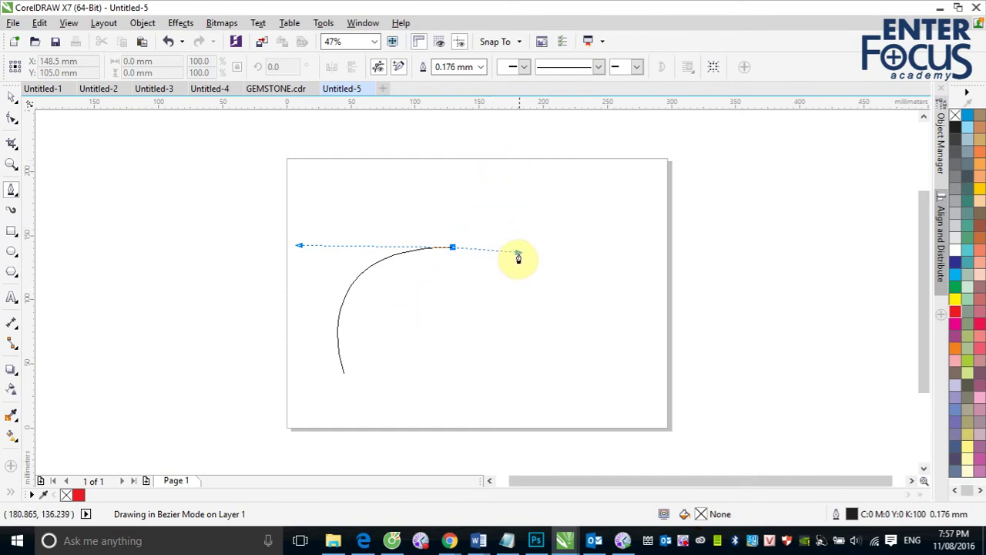
{"action": "left_click_drag", "start_coordinate": [519, 253], "coordinate": [572, 174]}
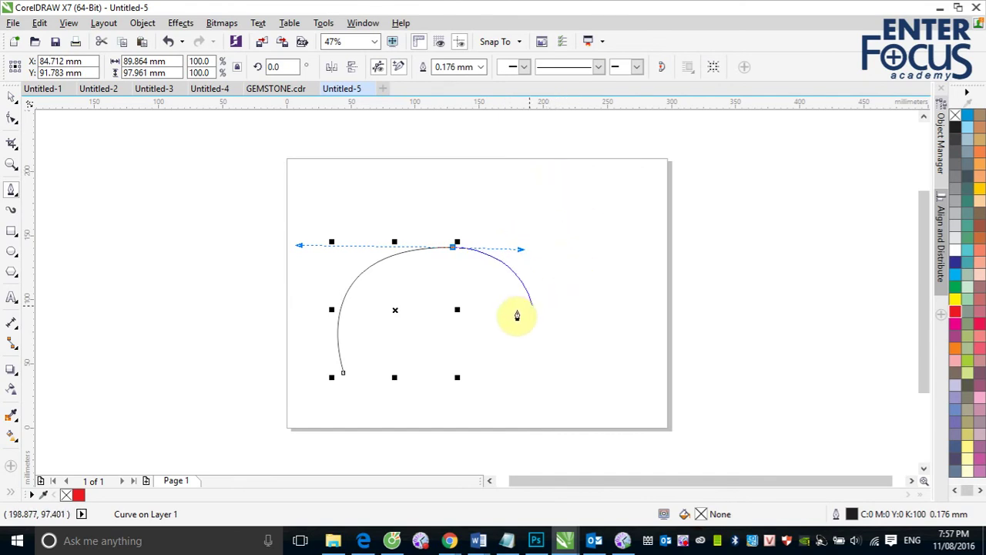
{"action": "left_click", "coordinate": [569, 182]}
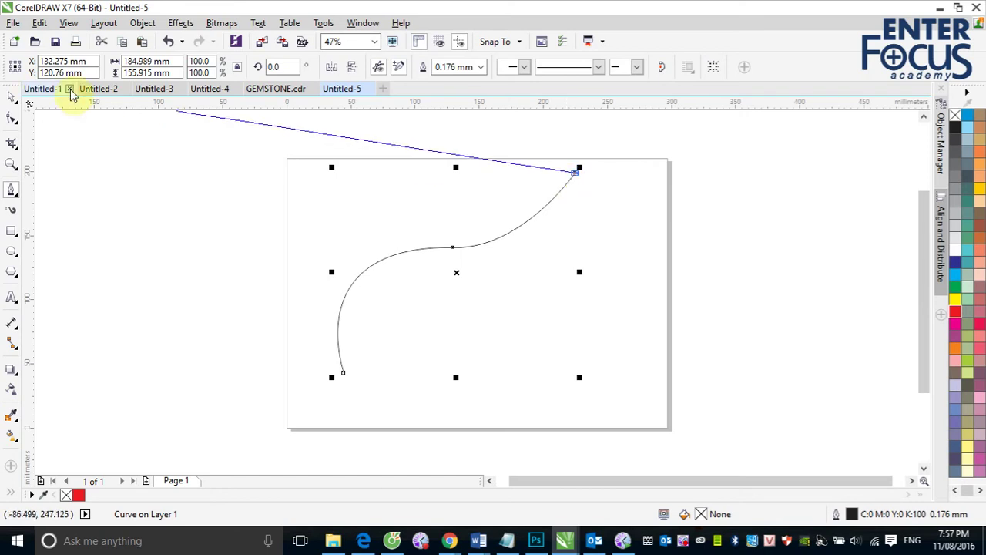
- End the S-shaped Pen curve and delete it
{"action": "left_click", "coordinate": [12, 97]}
{"action": "left_click", "coordinate": [641, 248]}
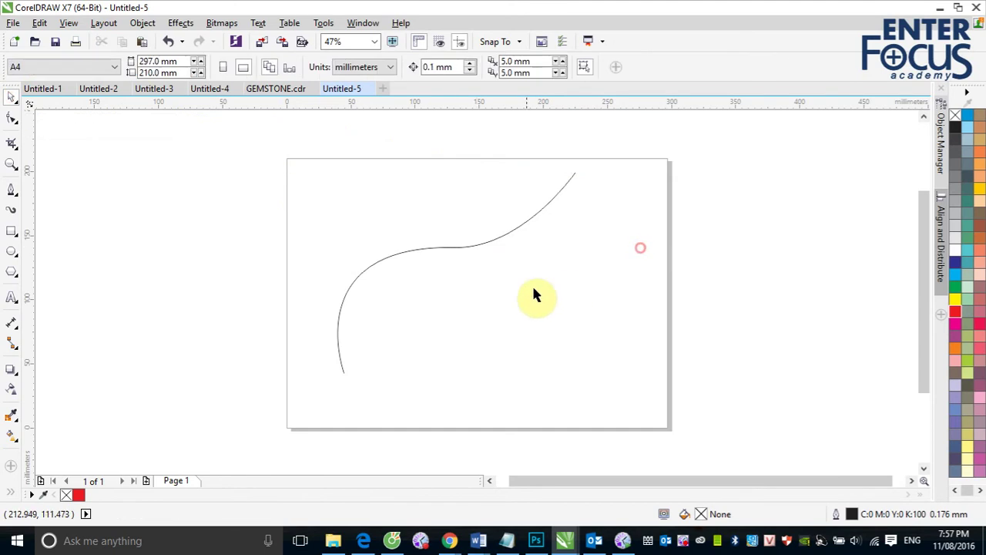
{"action": "left_click", "coordinate": [456, 247]}
{"action": "key", "text": "Delete"}
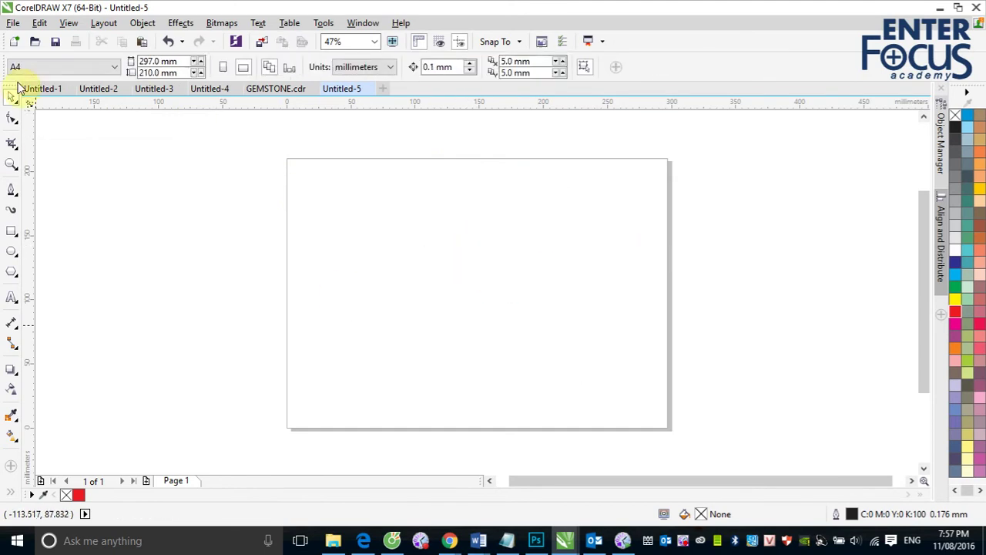
- Import rubber-duck.tif from the Desktop at its original size and move it roughly to the page center
{"action": "left_click", "coordinate": [261, 41]}
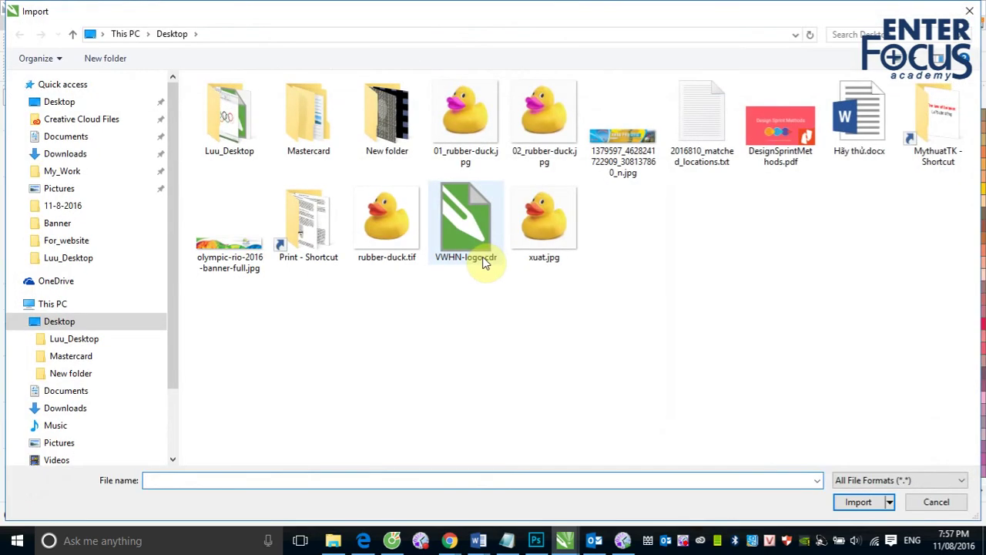
{"action": "left_click", "coordinate": [385, 224]}
{"action": "left_click", "coordinate": [858, 502]}
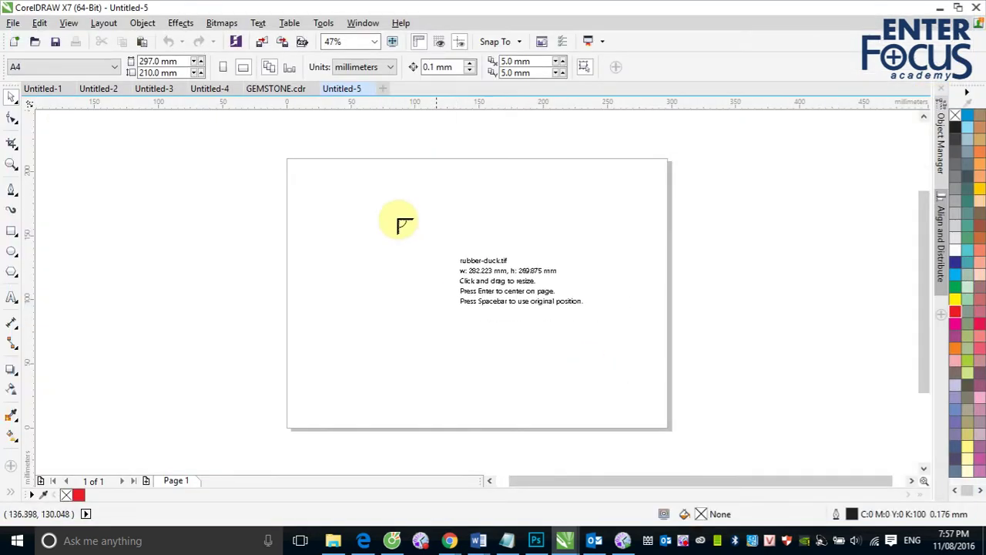
{"action": "left_click", "coordinate": [391, 208]}
{"action": "left_click_drag", "start_coordinate": [634, 410], "coordinate": [526, 342]}
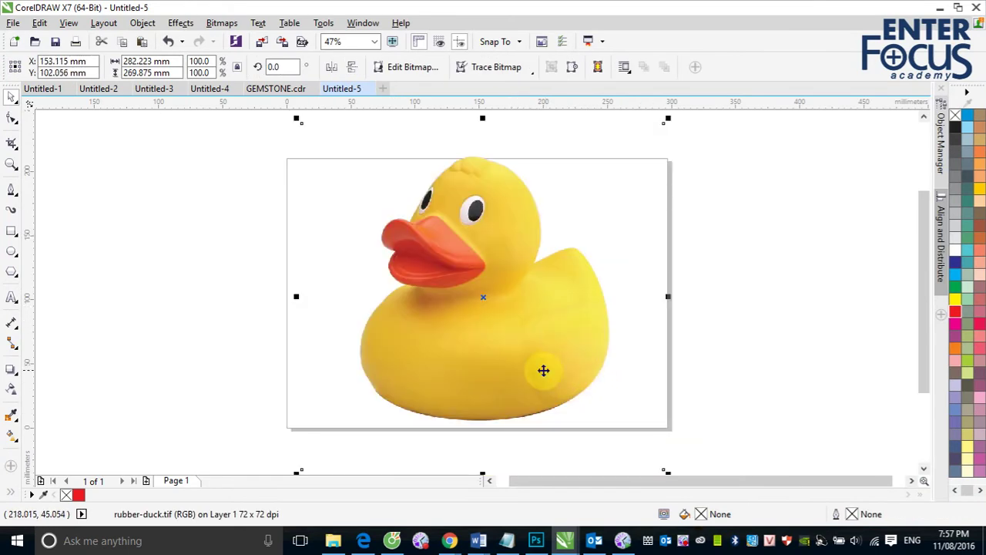
- Lock the duck image in place and activate the Pen tool at the duck's head
{"action": "right_click", "coordinate": [466, 356]}
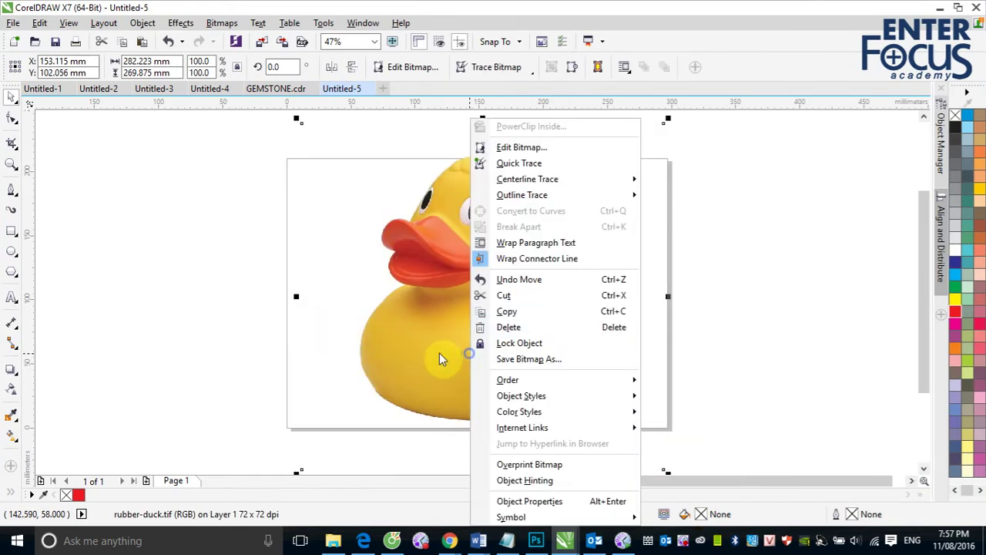
{"action": "left_click", "coordinate": [534, 347]}
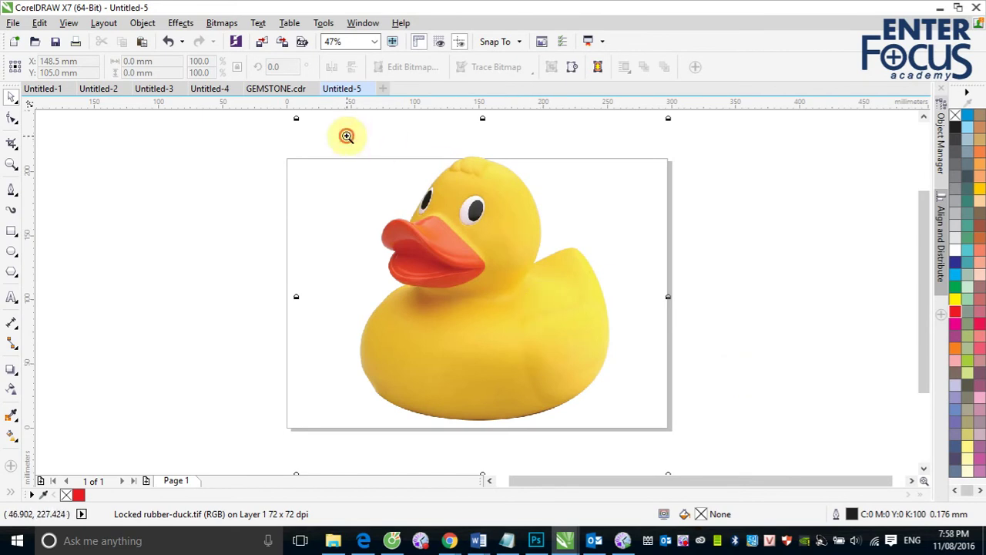
{"action": "left_click_drag", "start_coordinate": [345, 136], "coordinate": [640, 325]}
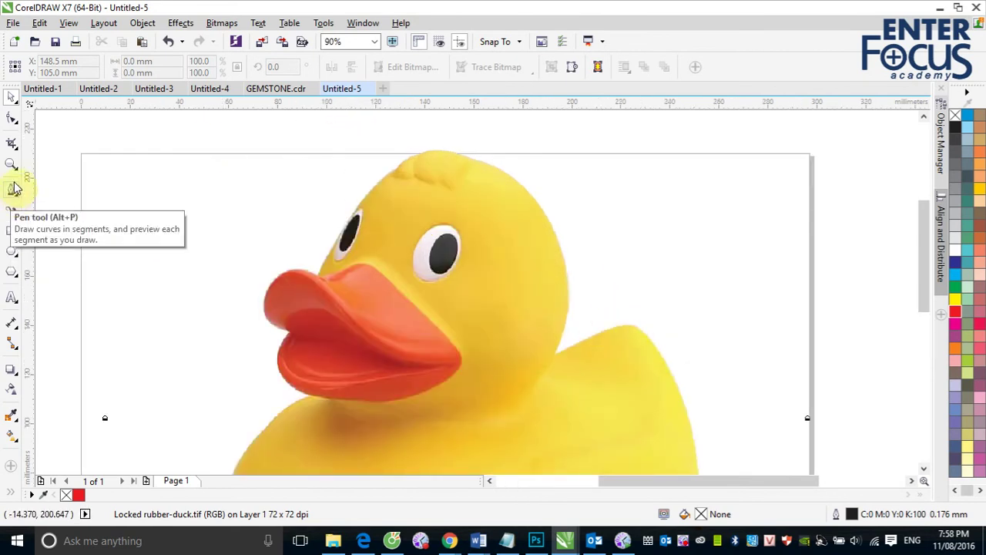
{"action": "left_click", "coordinate": [12, 189]}
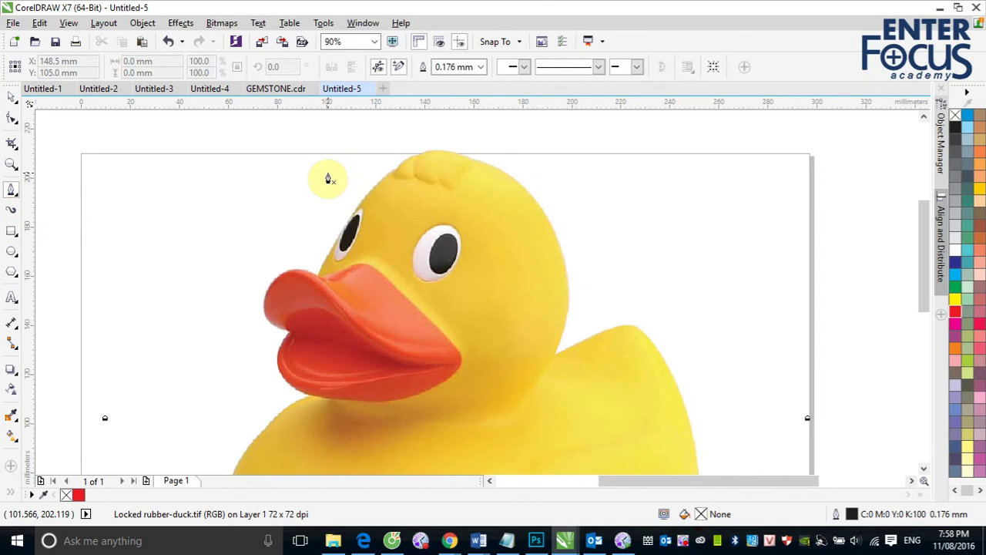
- Trace the duck's forehead with the Pen tool from the top of the beak to a node at about (128, 204) mm, shortening its outgoing handle
{"action": "left_click", "coordinate": [13, 190]}
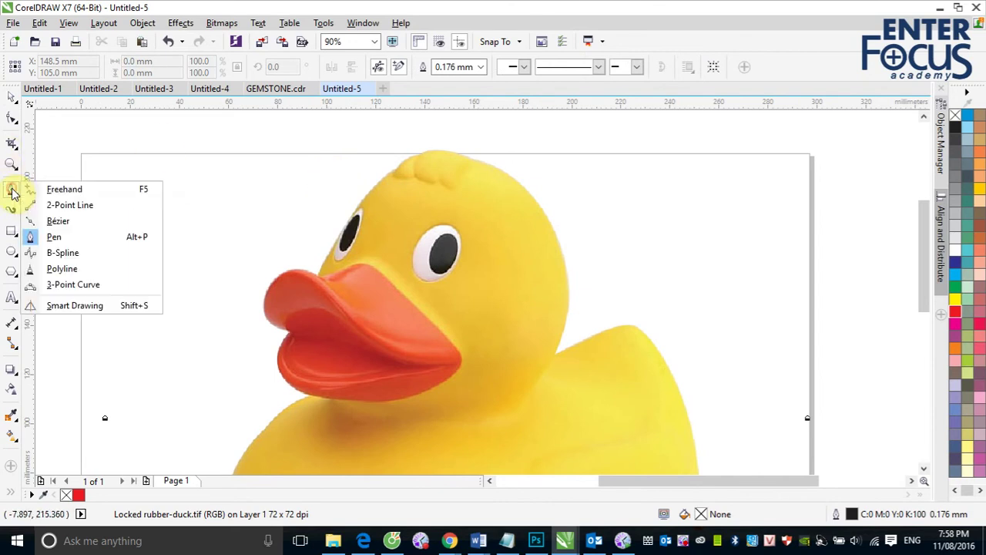
{"action": "left_click", "coordinate": [33, 240]}
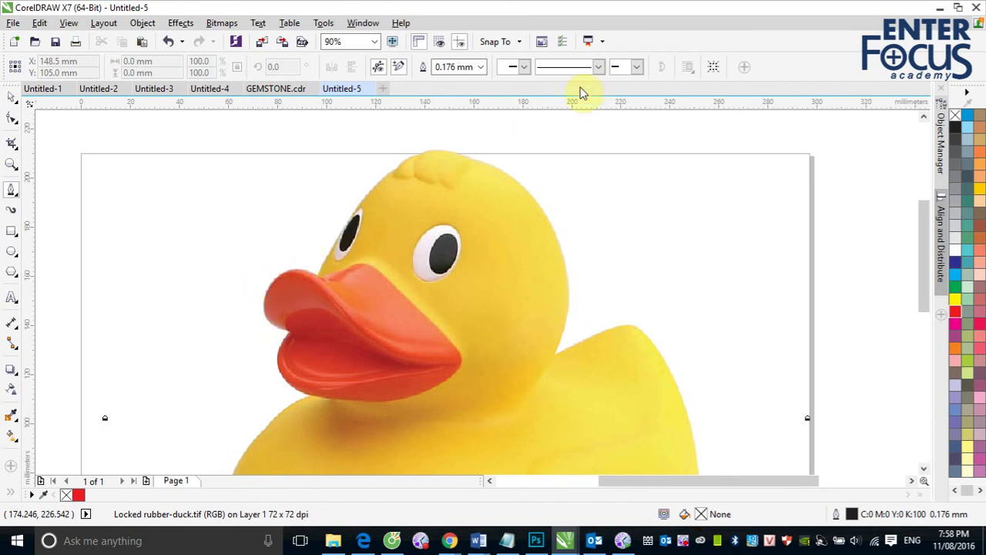
{"action": "left_click", "coordinate": [317, 275]}
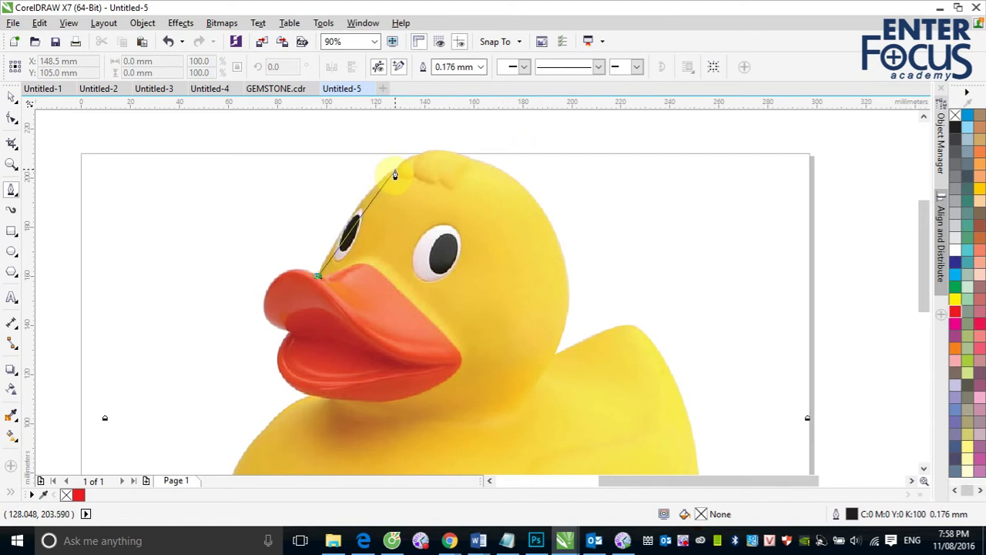
{"action": "mouse_move", "coordinate": [395, 169]}
{"action": "left_mouse_down"}
{"action": "mouse_move", "coordinate": [436, 149]}
{"action": "mouse_move", "coordinate": [442, 163]}
{"action": "mouse_move", "coordinate": [437, 128]}
{"action": "mouse_move", "coordinate": [446, 169]}
{"action": "mouse_move", "coordinate": [439, 135]}
{"action": "mouse_move", "coordinate": [430, 160]}
{"action": "left_mouse_up"}
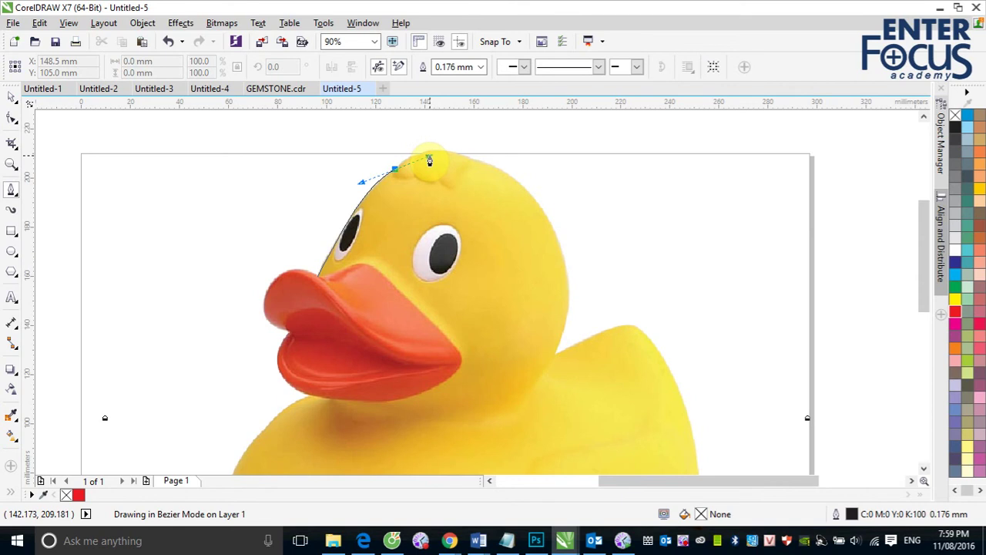
{"action": "left_click_drag", "start_coordinate": [429, 160], "coordinate": [434, 152]}
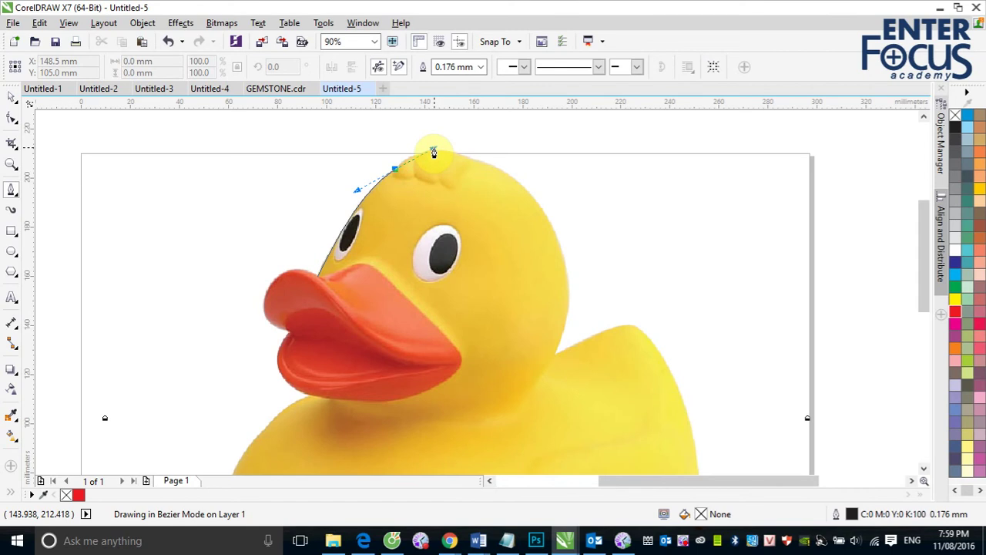
{"action": "left_click_drag", "start_coordinate": [433, 151], "coordinate": [399, 163]}
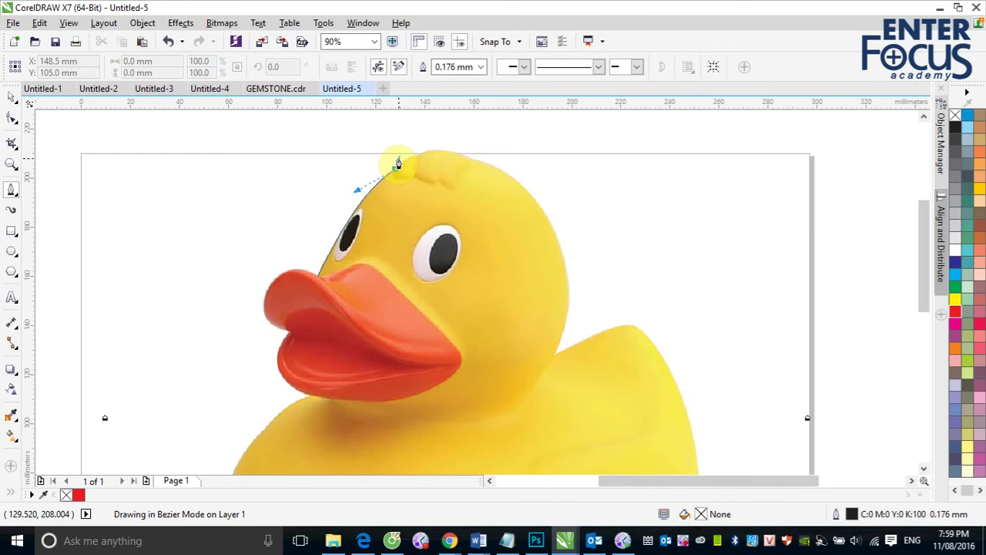
{"action": "left_click", "coordinate": [396, 164]}
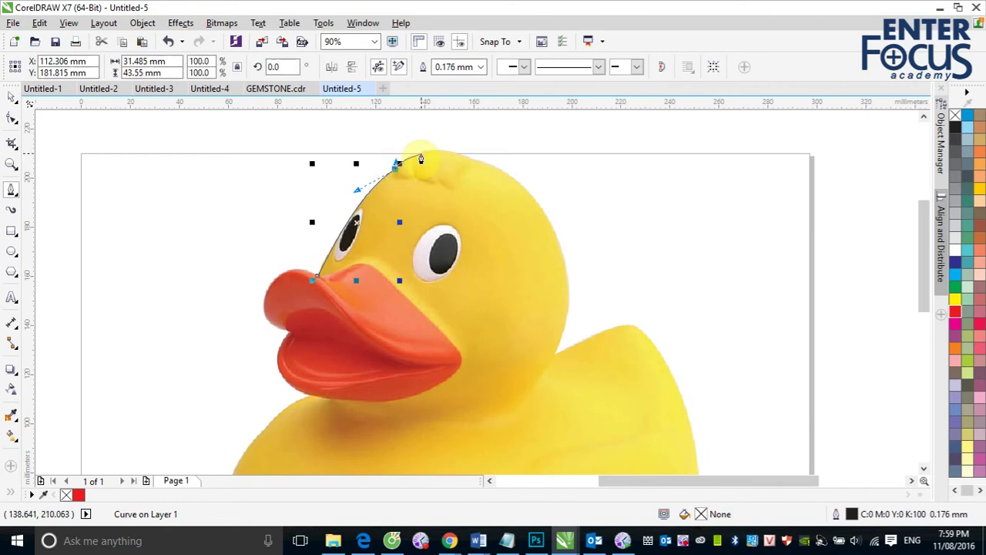
- Continue the outline over the head tuft and around the back of the head to the neck notch at about (193, 129) mm
{"action": "left_click", "coordinate": [420, 159]}
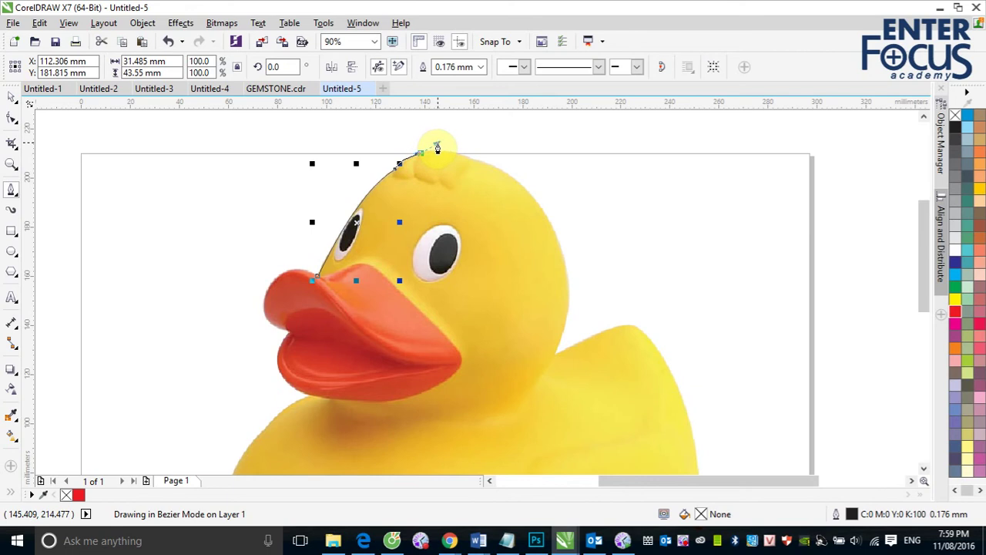
{"action": "left_click", "coordinate": [437, 148]}
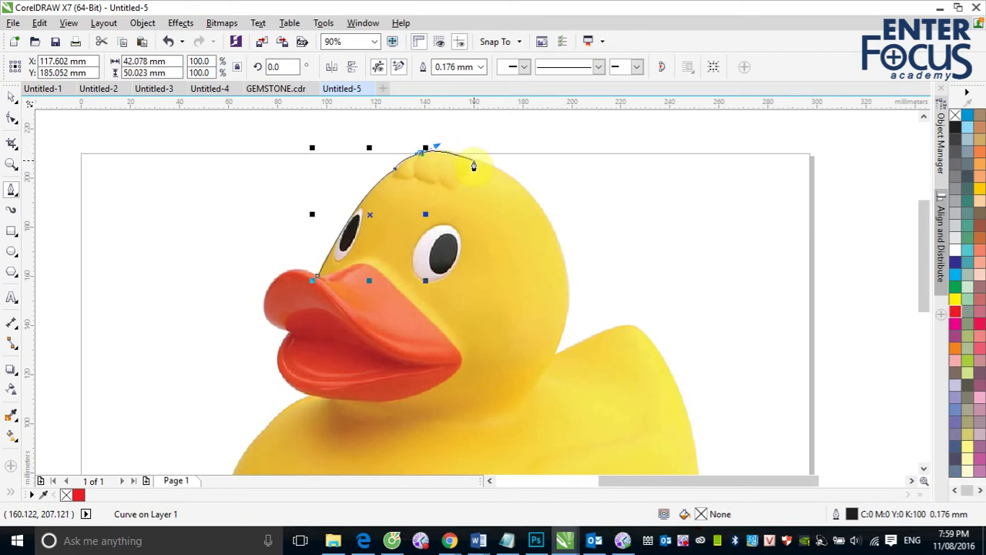
{"action": "left_click", "coordinate": [473, 163]}
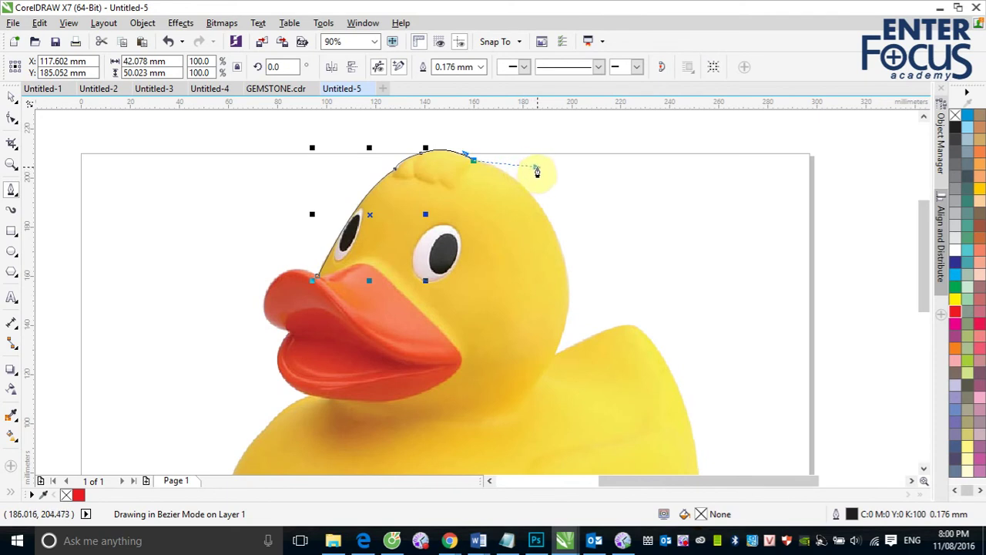
{"action": "left_click_drag", "start_coordinate": [537, 171], "coordinate": [537, 168]}
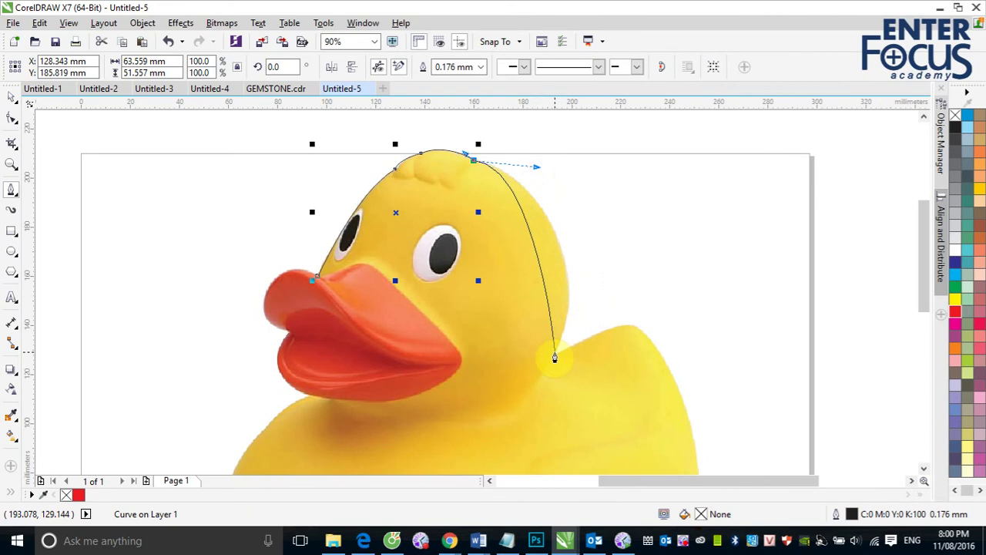
{"action": "left_click_drag", "start_coordinate": [553, 358], "coordinate": [540, 420]}
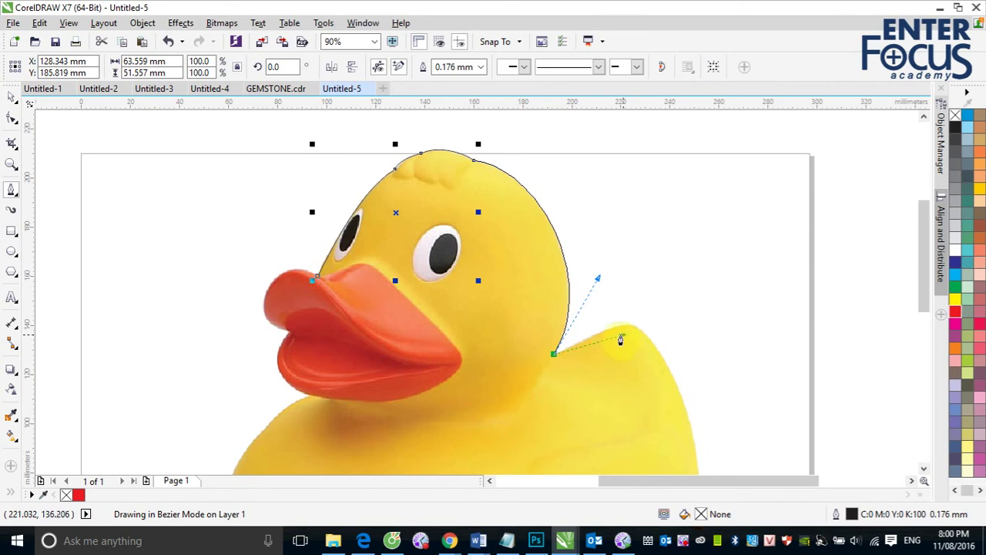
- Redirect the neck node's handle and trace over the tail tip and down the duck's back to a node at about (252, 69) mm
{"action": "left_click", "coordinate": [569, 355]}
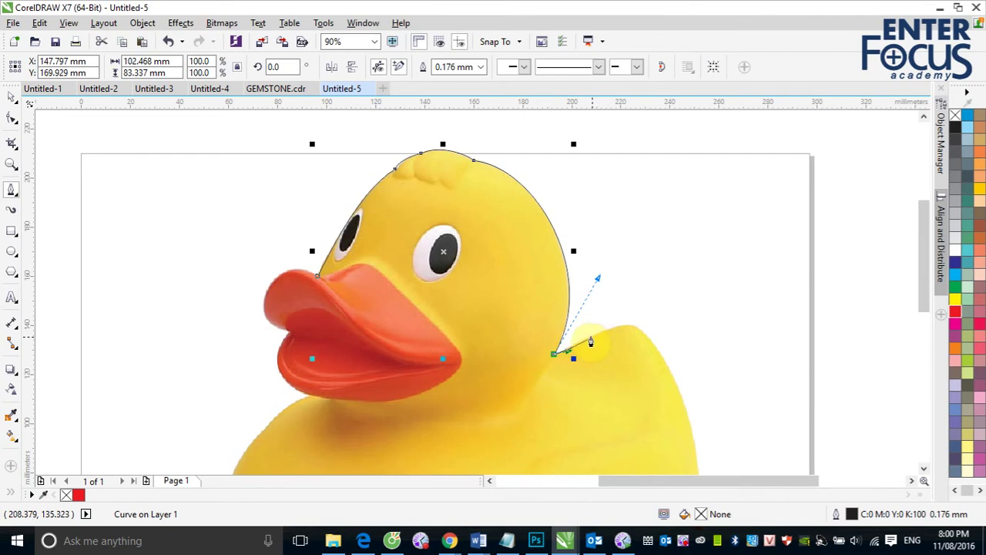
{"action": "left_click", "coordinate": [596, 334]}
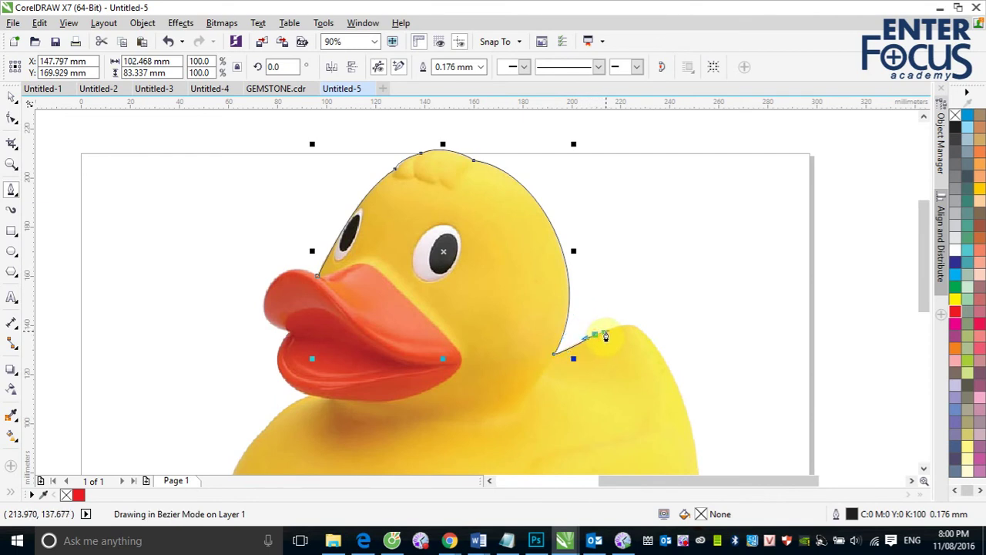
{"action": "left_click_drag", "start_coordinate": [606, 336], "coordinate": [650, 338]}
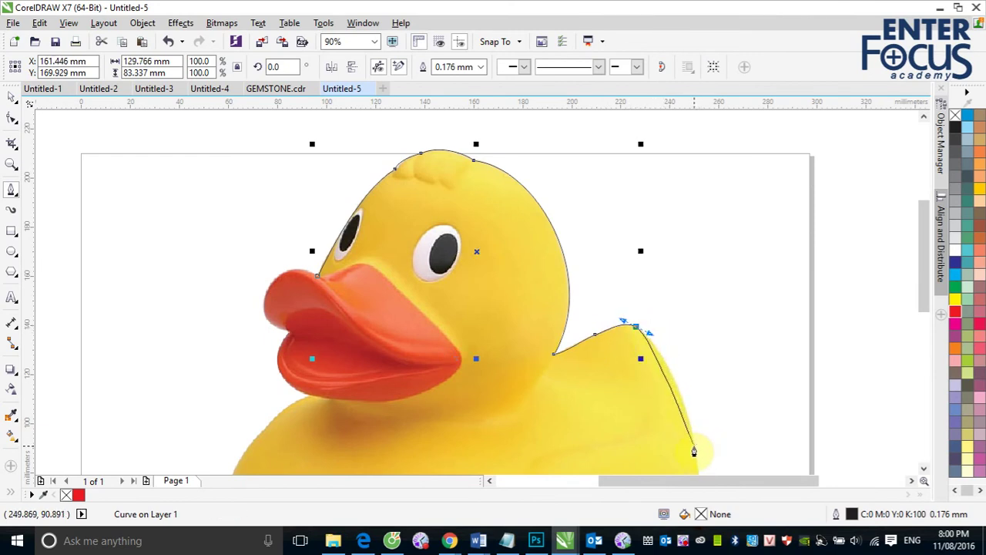
{"action": "scroll", "coordinate": [693, 452], "scroll_direction": "down", "scroll_amount": 3}
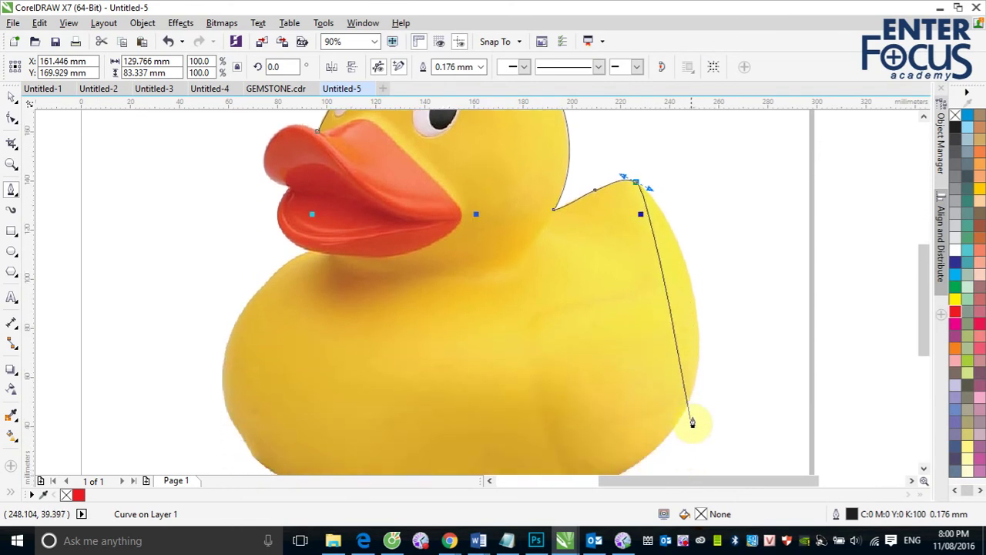
{"action": "left_click", "coordinate": [699, 356]}
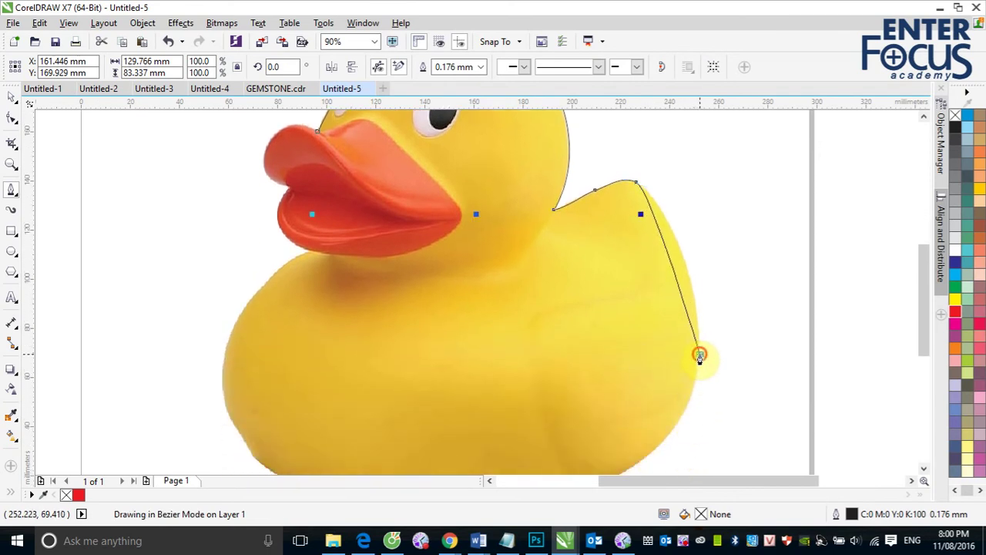
{"action": "left_click_drag", "start_coordinate": [700, 355], "coordinate": [697, 452]}
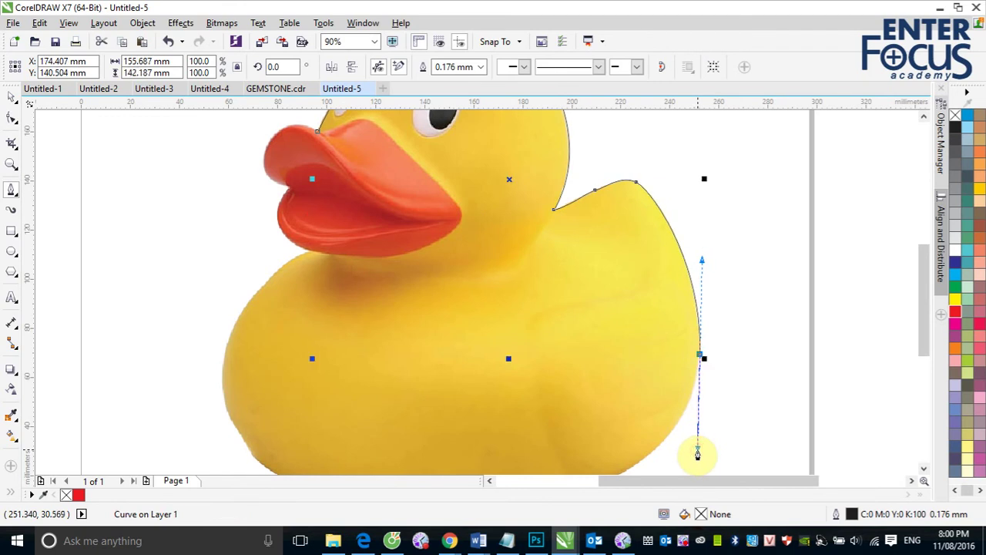
- Trace the duck's underside from the rear to the lower front of the body, shortening the last node's outgoing handle
{"action": "scroll", "coordinate": [697, 453], "scroll_direction": "down", "scroll_amount": 2}
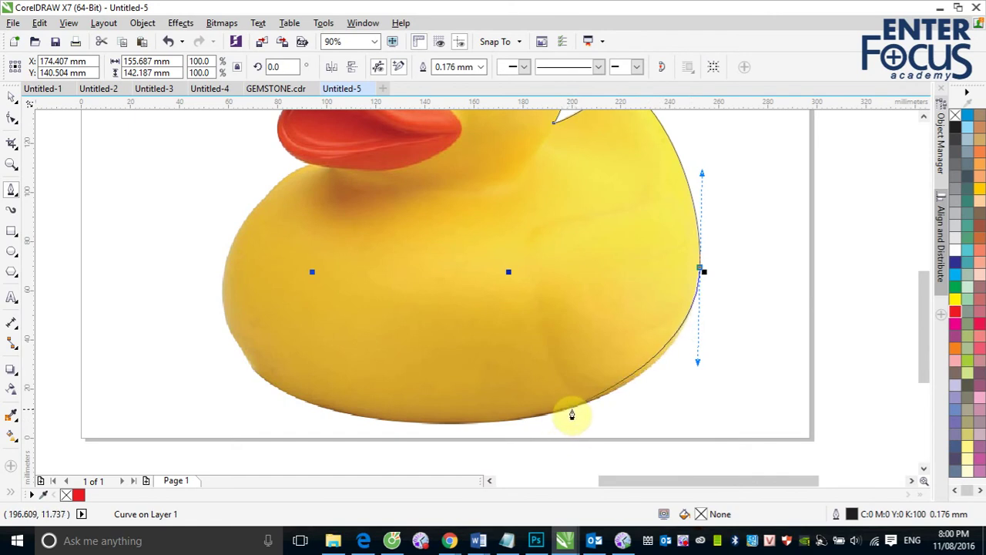
{"action": "mouse_move", "coordinate": [568, 408]}
{"action": "left_mouse_down"}
{"action": "mouse_move", "coordinate": [522, 420]}
{"action": "mouse_move", "coordinate": [543, 413]}
{"action": "mouse_move", "coordinate": [535, 414]}
{"action": "mouse_move", "coordinate": [552, 434]}
{"action": "mouse_move", "coordinate": [537, 423]}
{"action": "left_mouse_up"}
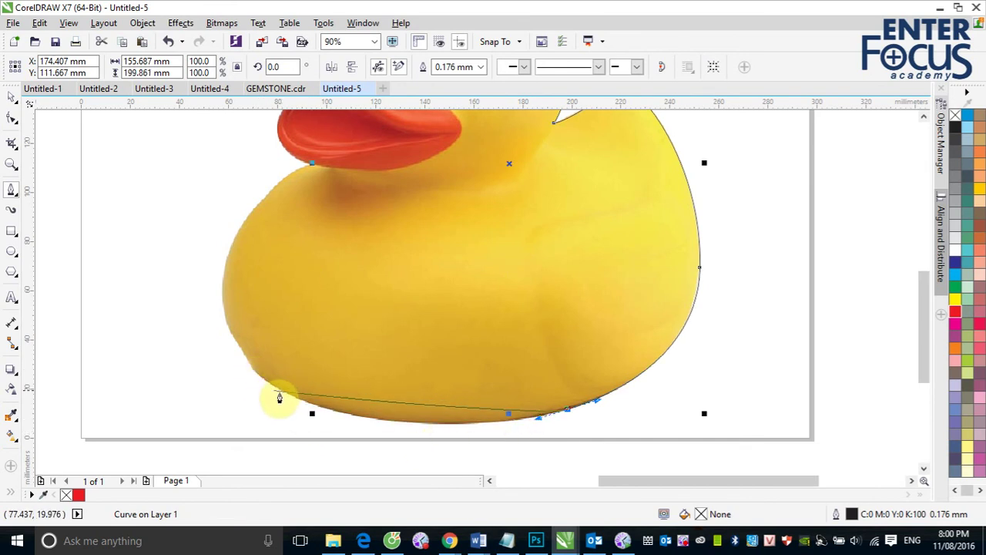
{"action": "left_click_drag", "start_coordinate": [292, 398], "coordinate": [185, 357]}
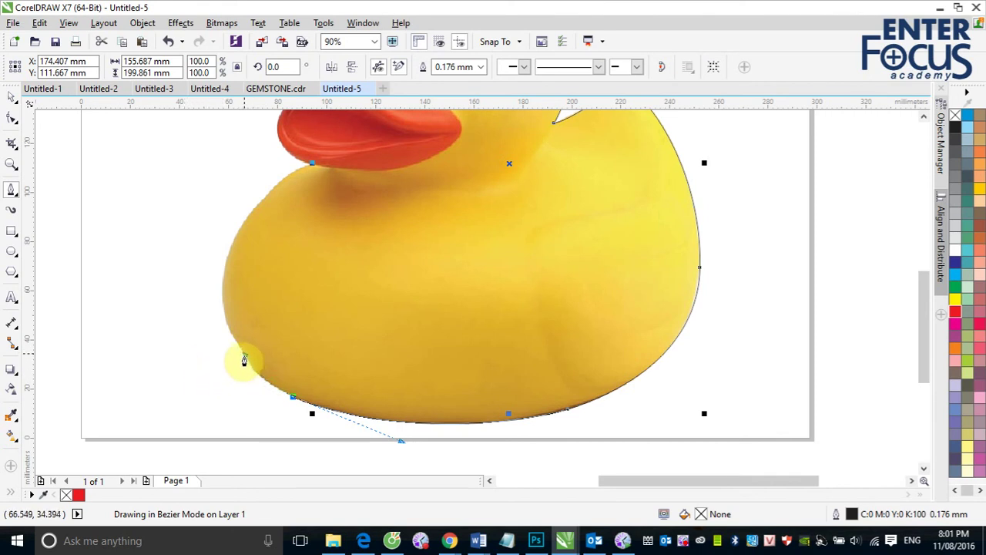
{"action": "double_click", "coordinate": [261, 388]}
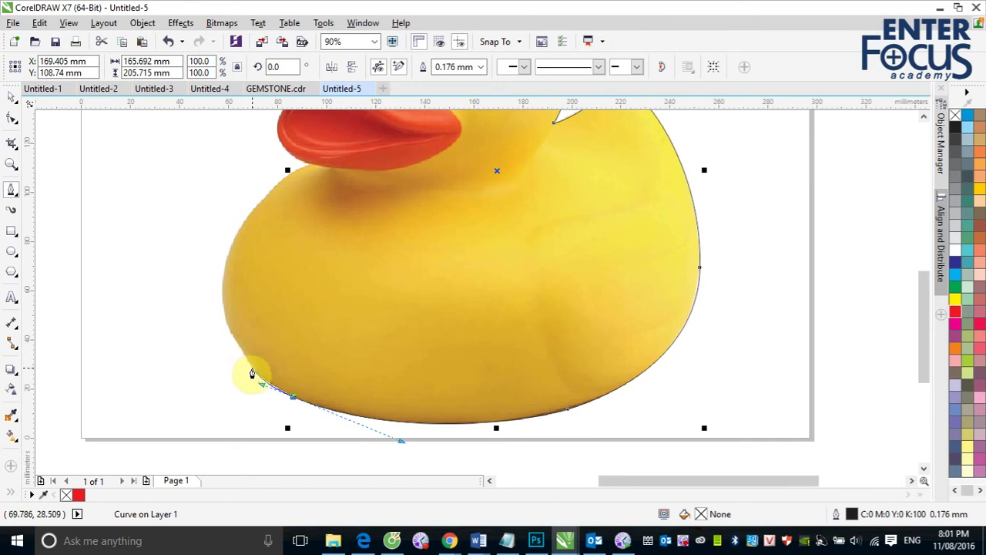
- Trace the front of the duck's body up to a node at about (62, 79) mm and shorten its handle along the chest
{"action": "left_click", "coordinate": [241, 355]}
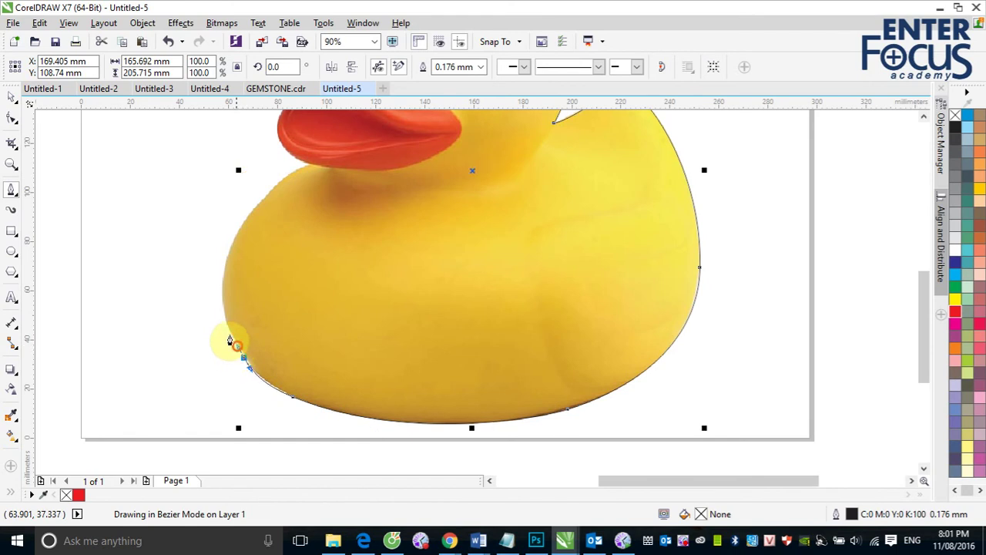
{"action": "left_click", "coordinate": [236, 256]}
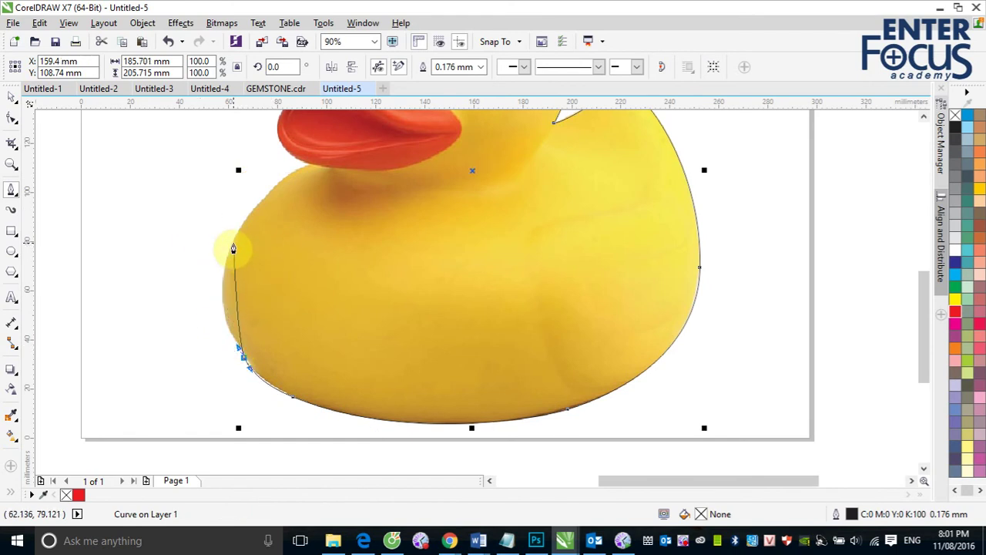
{"action": "left_click_drag", "start_coordinate": [233, 246], "coordinate": [257, 189]}
{"action": "left_click", "coordinate": [248, 219]}
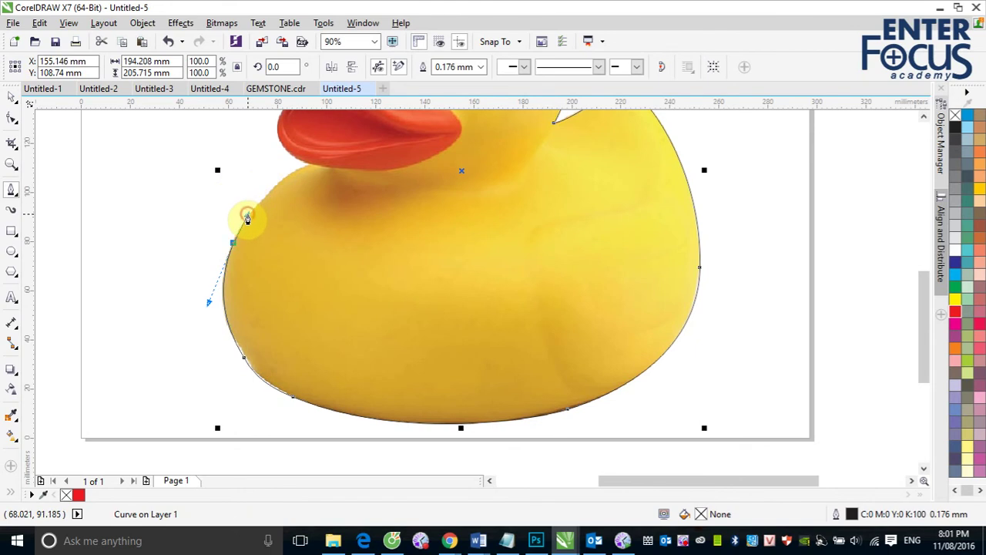
- Continue the outline over the upper chest and around the lower beak to the mouth corner, redirecting the handle toward the upper beak
{"action": "scroll", "coordinate": [252, 216], "scroll_direction": "up", "scroll_amount": 3}
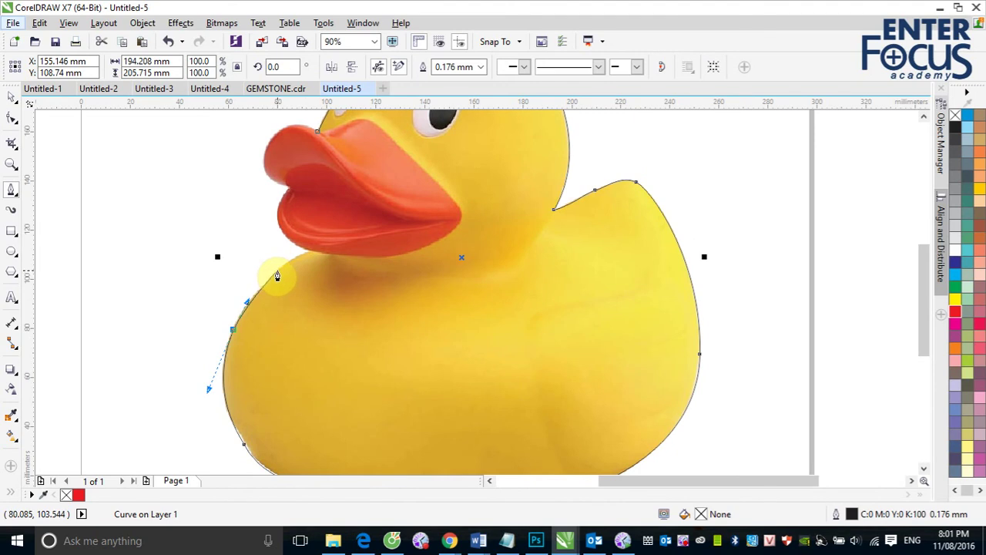
{"action": "mouse_move", "coordinate": [277, 273]}
{"action": "left_mouse_down"}
{"action": "mouse_move", "coordinate": [324, 257]}
{"action": "mouse_move", "coordinate": [285, 248]}
{"action": "left_mouse_up"}
{"action": "left_click_drag", "start_coordinate": [286, 189], "coordinate": [315, 164]}
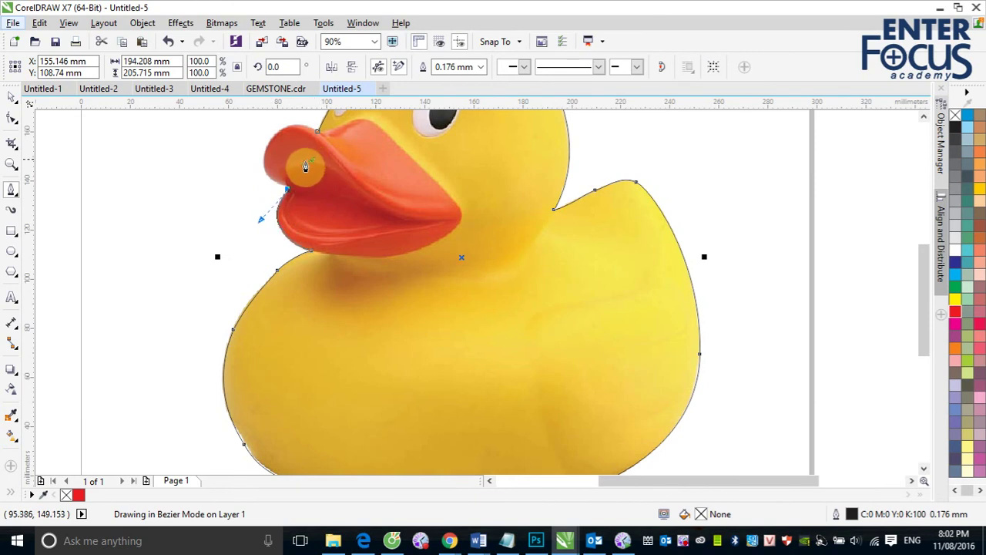
{"action": "left_click", "coordinate": [268, 183]}
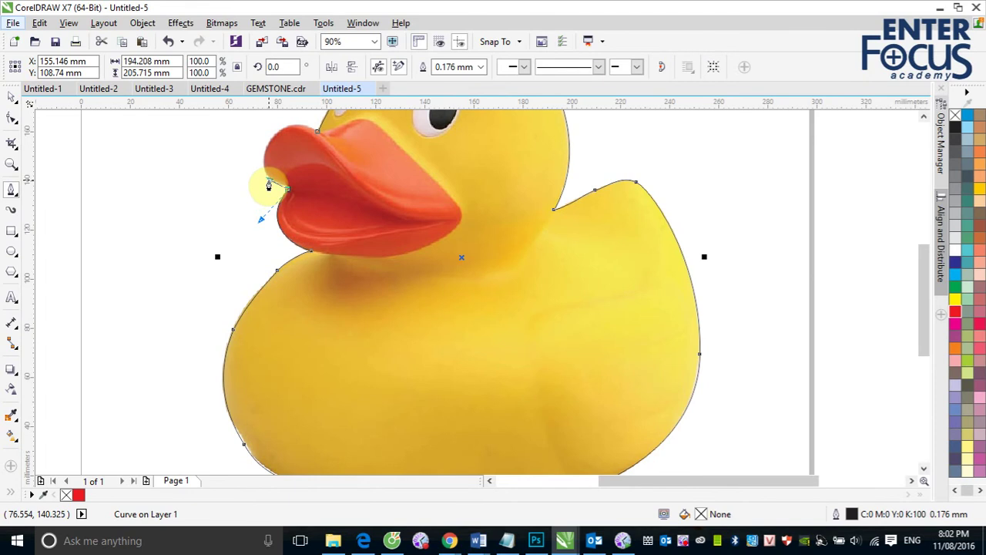
- Trace the upper beak and close the outline at its starting node
{"action": "scroll", "coordinate": [268, 184], "scroll_direction": "up", "scroll_amount": 1}
{"action": "scroll", "coordinate": [269, 185], "scroll_direction": "up", "scroll_amount": 1}
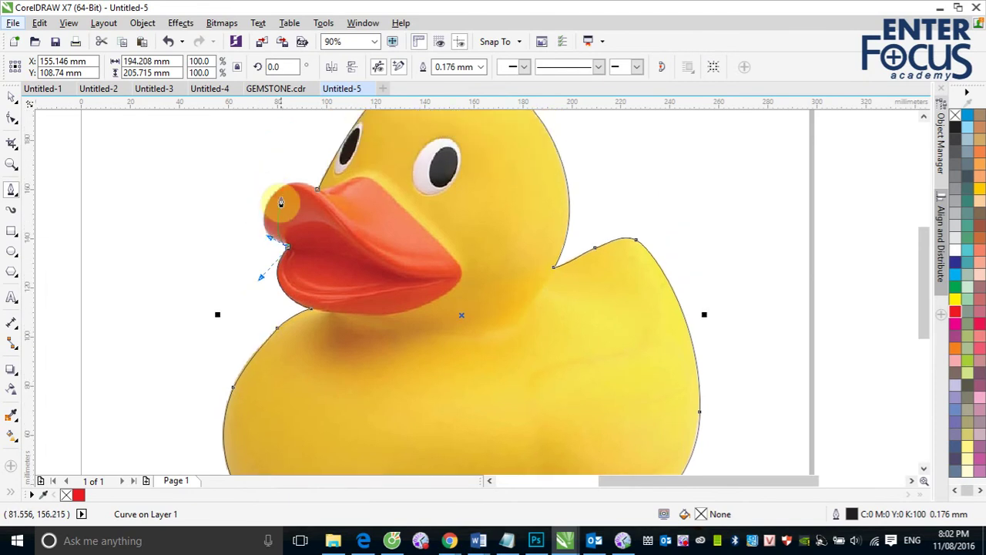
{"action": "mouse_move", "coordinate": [278, 189]}
{"action": "left_mouse_down"}
{"action": "mouse_move", "coordinate": [312, 155]}
{"action": "mouse_move", "coordinate": [298, 149]}
{"action": "mouse_move", "coordinate": [310, 156]}
{"action": "mouse_move", "coordinate": [287, 178]}
{"action": "left_mouse_up"}
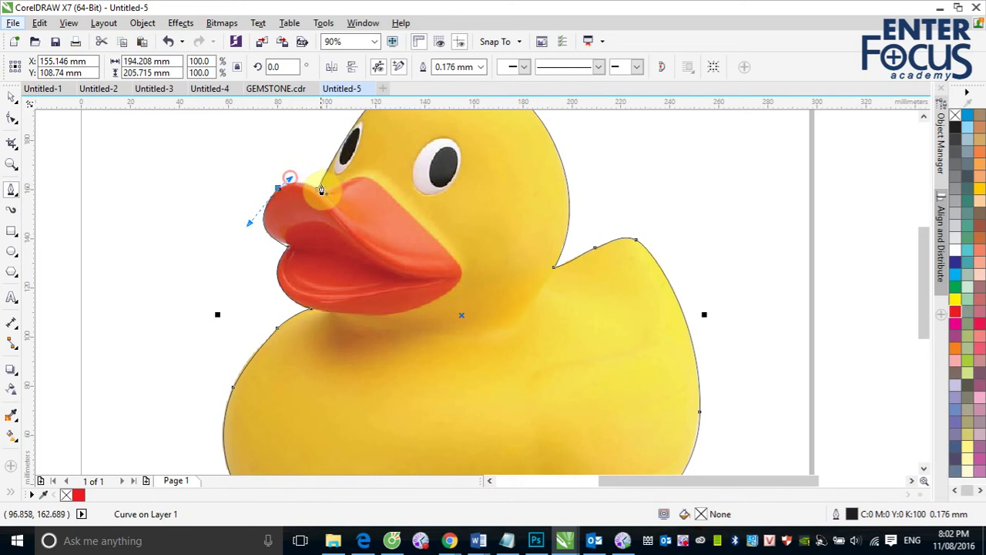
{"action": "left_click", "coordinate": [315, 192]}
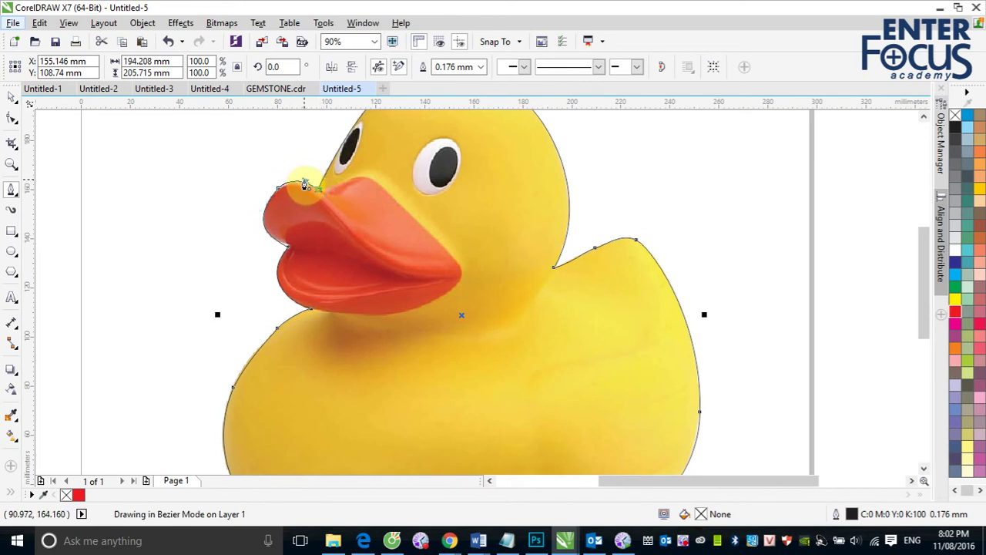
{"action": "left_click", "coordinate": [311, 183]}
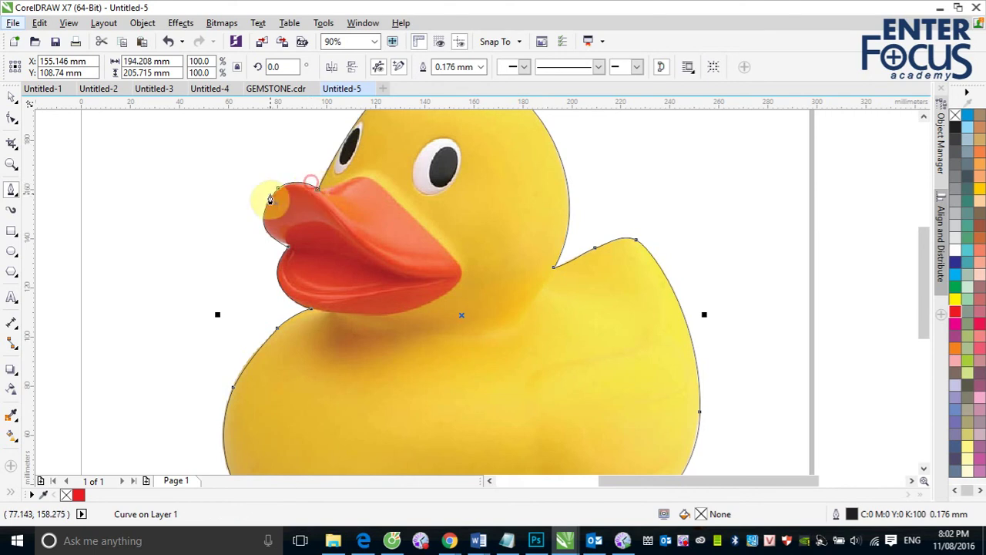
- Move the finished duck outline off the image to the right, centered at about X 314 mm, Y 110 mm
{"action": "left_click", "coordinate": [10, 97]}
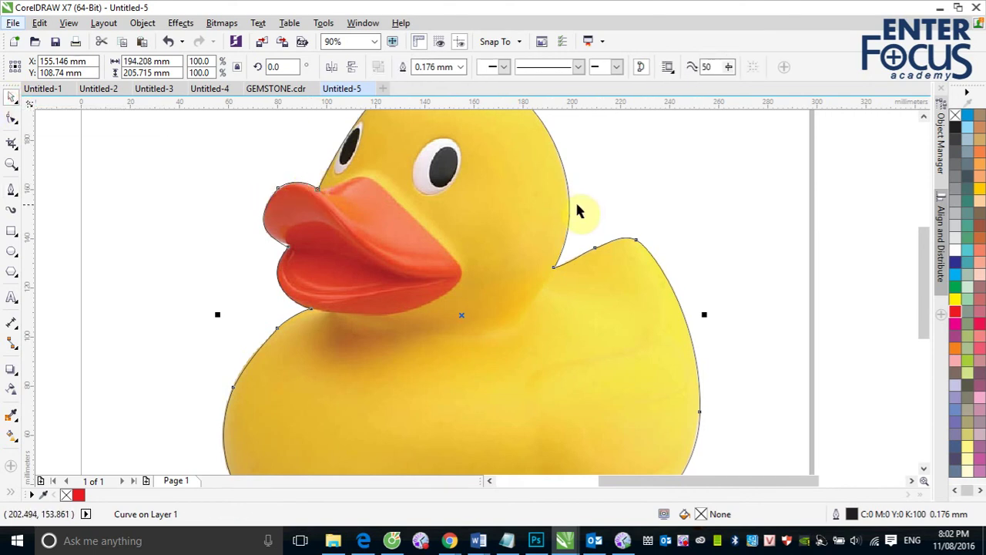
{"action": "scroll", "coordinate": [574, 200], "scroll_direction": "down", "scroll_amount": 3}
{"action": "left_click", "coordinate": [835, 317]}
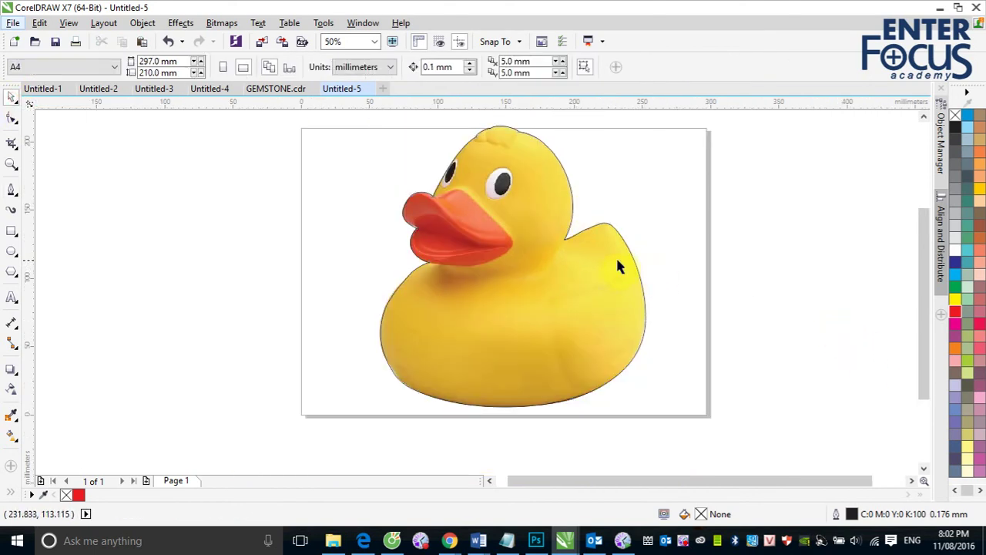
{"action": "left_click_drag", "start_coordinate": [631, 255], "coordinate": [856, 250]}
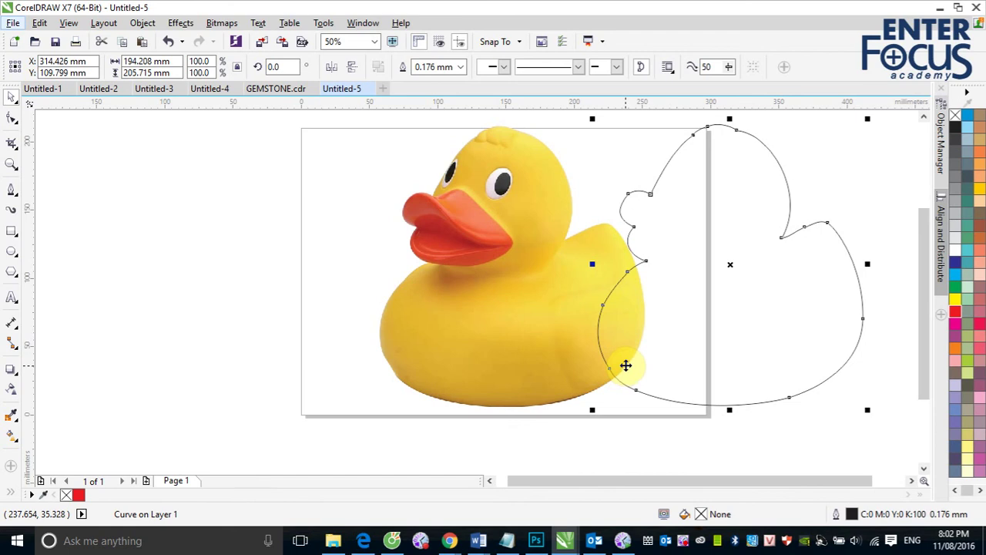
- Move the finished duck outline clear of the page, centered at about X 423 mm, Y 64 mm
{"action": "left_click_drag", "start_coordinate": [627, 197], "coordinate": [775, 258]}
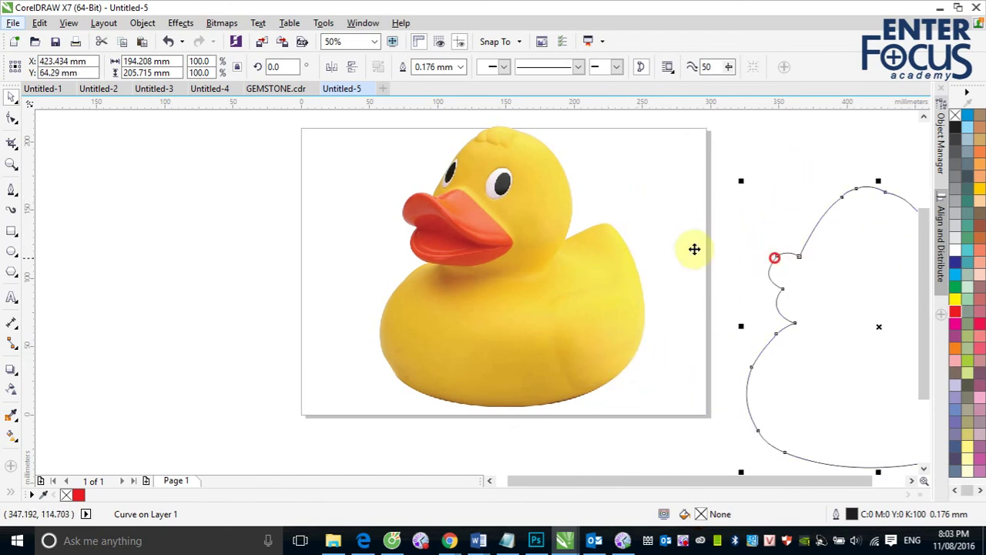
- Start a new Pen outline of straight segments from the top of the beak over the head and back of the neck to the tail tip
{"action": "left_click", "coordinate": [10, 192]}
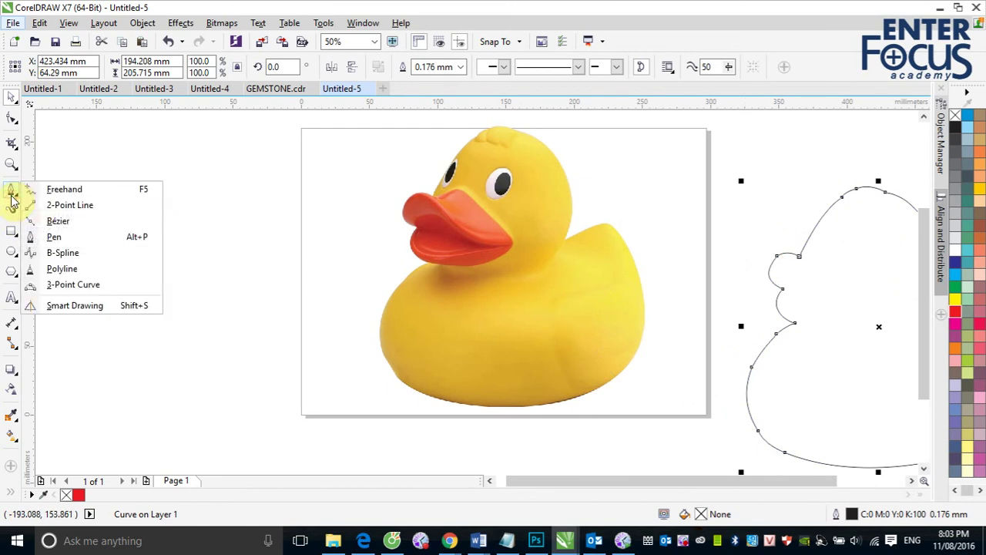
{"action": "left_click", "coordinate": [57, 236]}
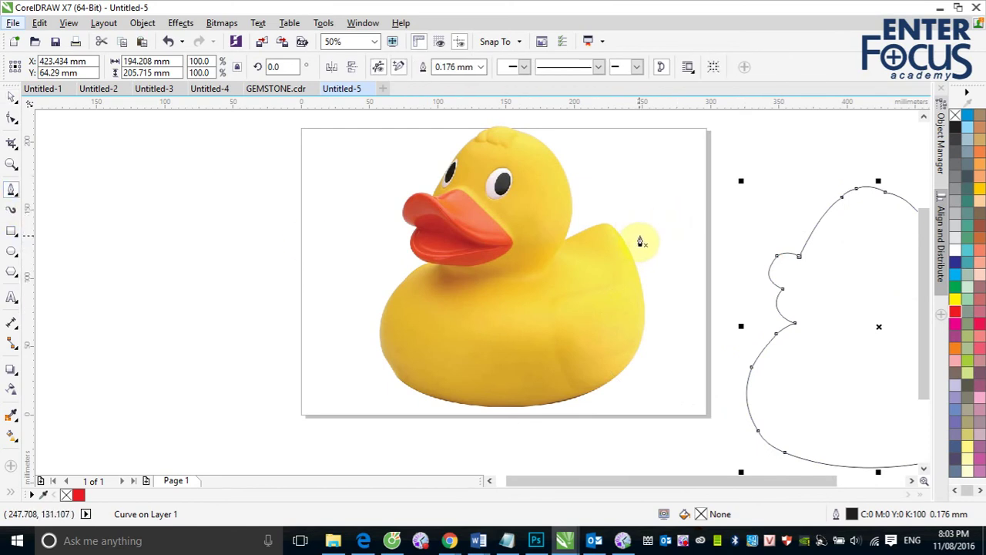
{"action": "key", "text": "z"}
{"action": "left_click_drag", "start_coordinate": [344, 117], "coordinate": [699, 418]}
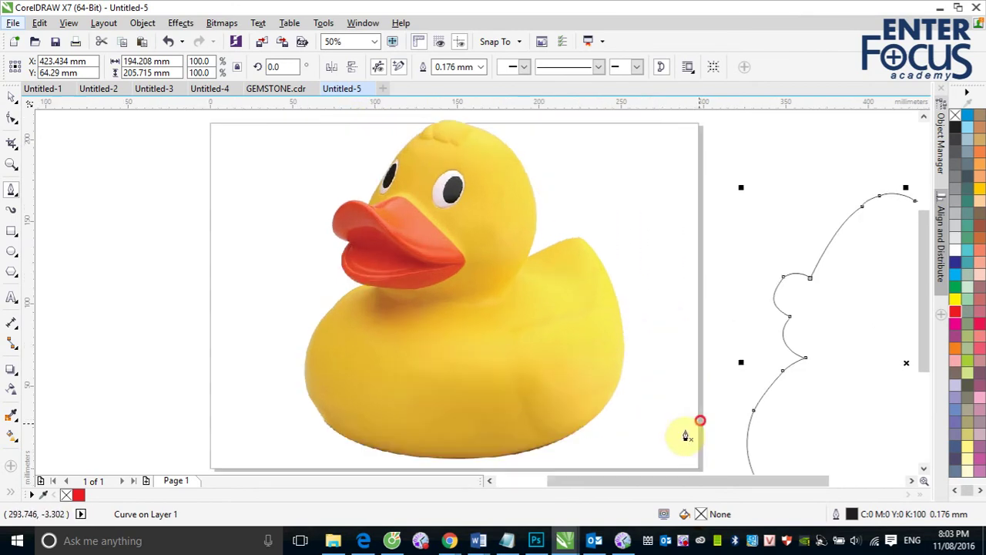
{"action": "left_click", "coordinate": [372, 203]}
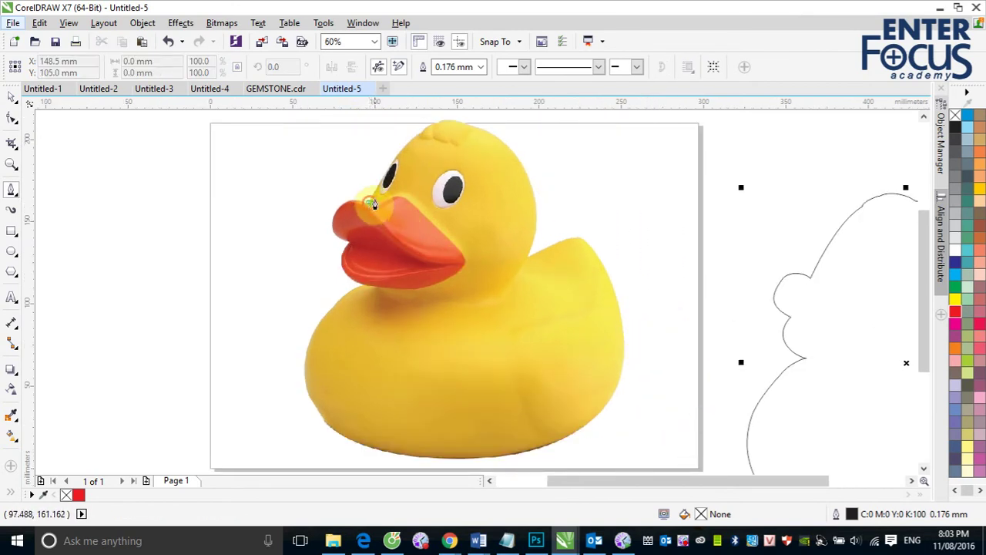
{"action": "left_click", "coordinate": [424, 129]}
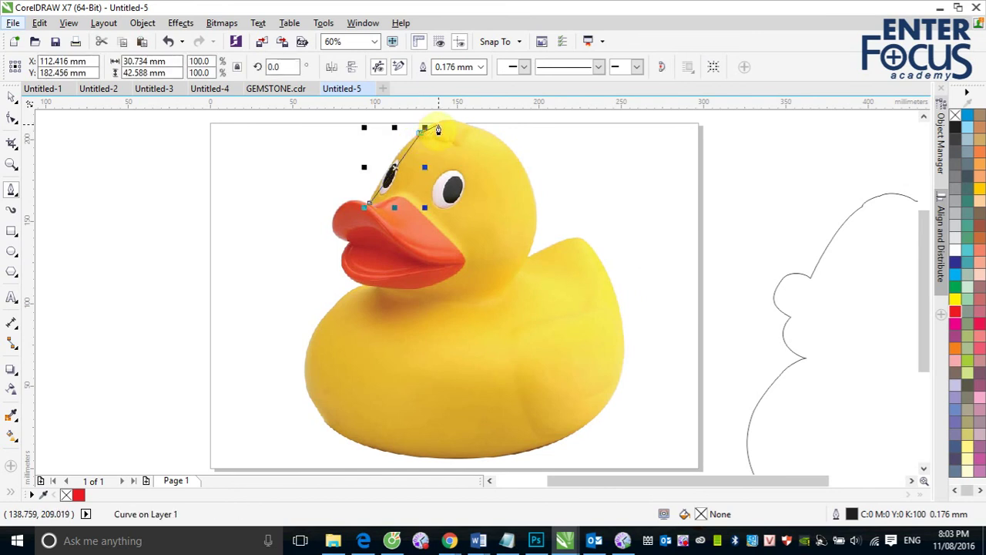
{"action": "left_click_drag", "start_coordinate": [437, 124], "coordinate": [447, 128]}
{"action": "left_click", "coordinate": [472, 126]}
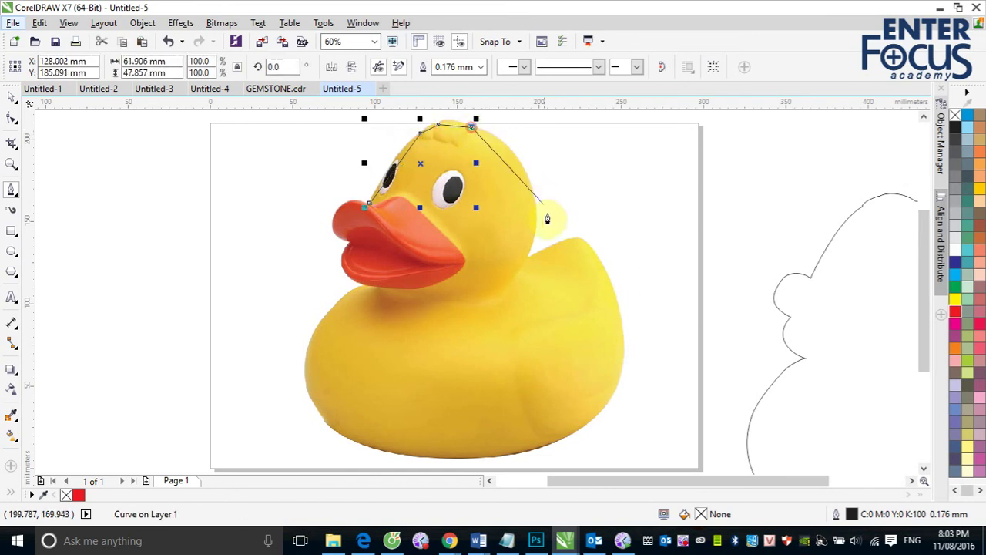
{"action": "left_click", "coordinate": [529, 262]}
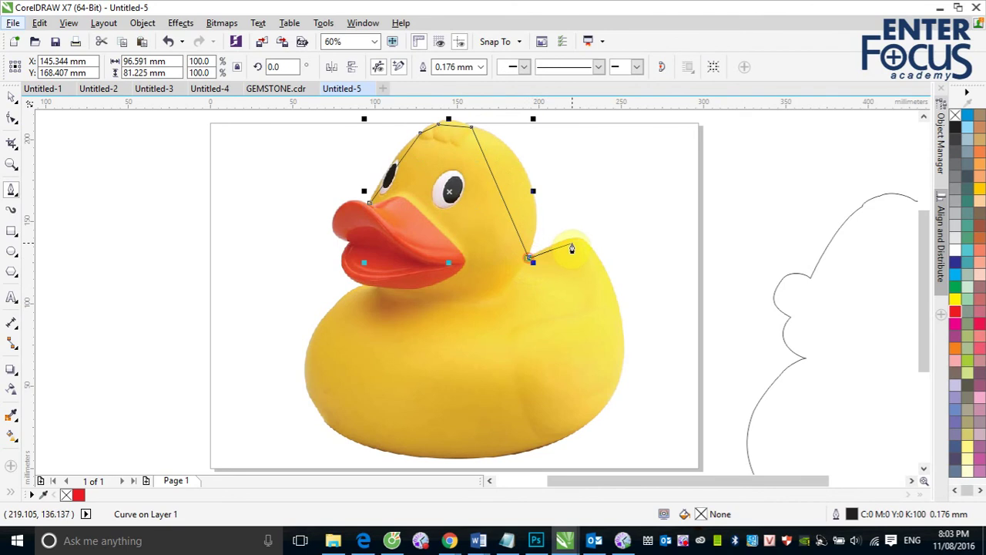
{"action": "left_click", "coordinate": [581, 242]}
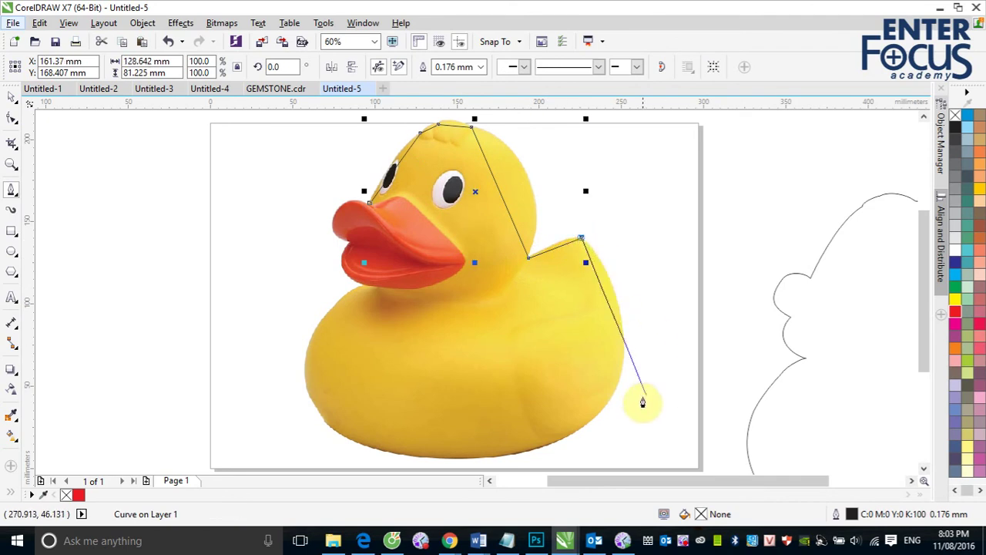
- Continue the straight-segment outline around the duck's body, chest and beak, and close it at its starting node
{"action": "left_click", "coordinate": [614, 393]}
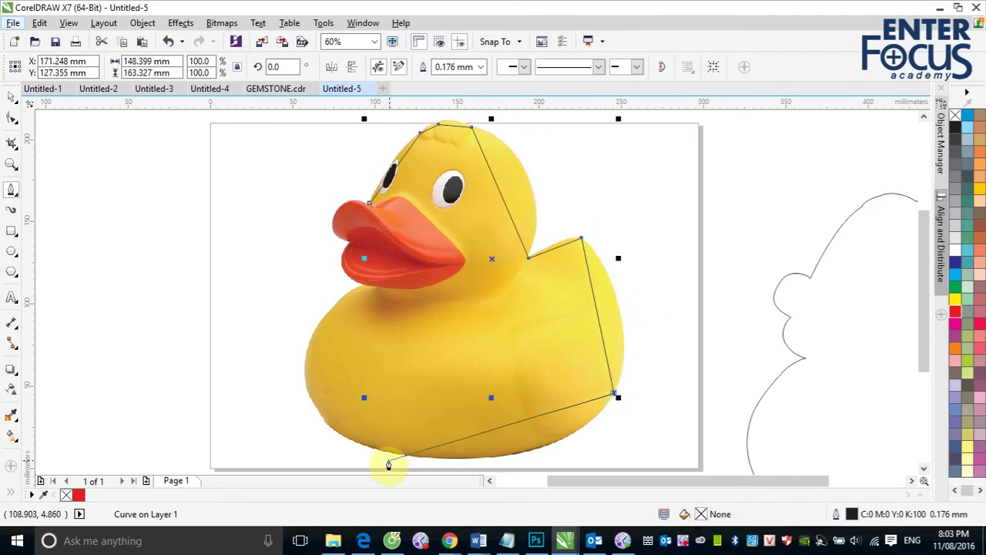
{"action": "left_click", "coordinate": [430, 460]}
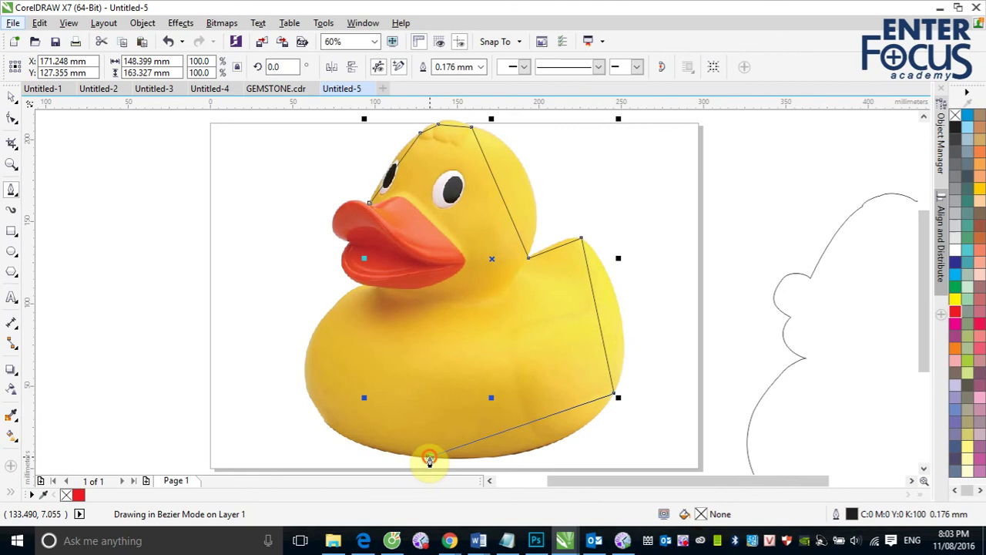
{"action": "left_click", "coordinate": [314, 407]}
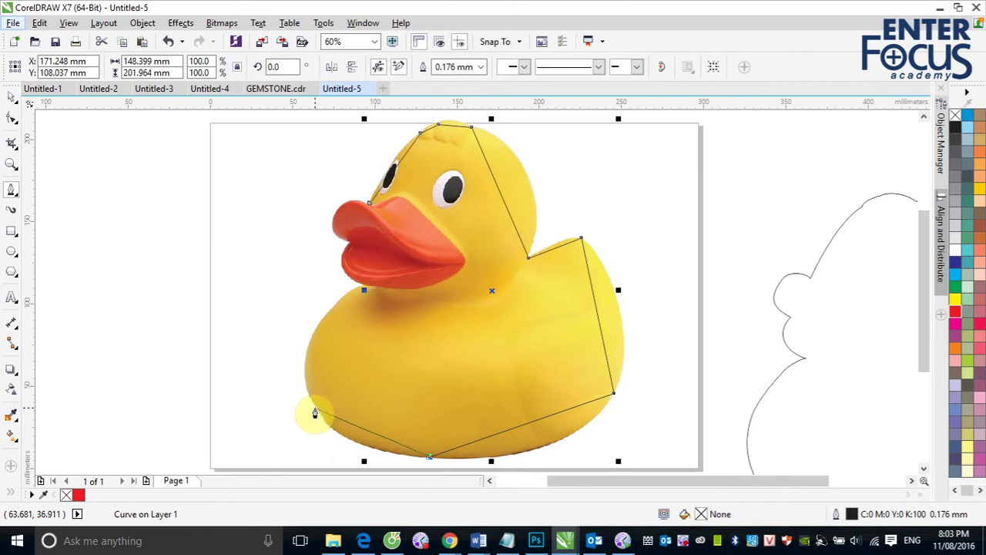
{"action": "left_click", "coordinate": [332, 307]}
{"action": "left_click", "coordinate": [365, 290]}
{"action": "left_click", "coordinate": [350, 244]}
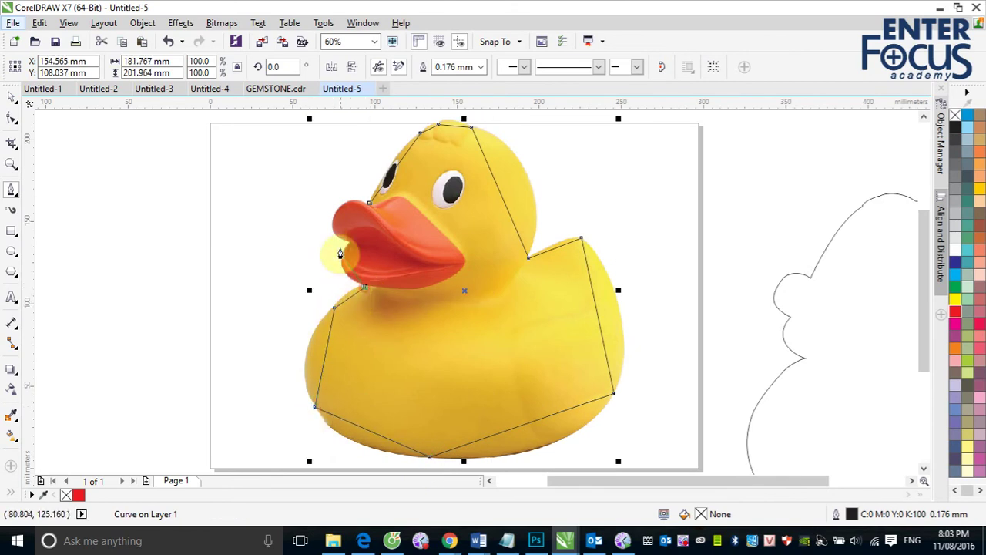
{"action": "left_click", "coordinate": [362, 202]}
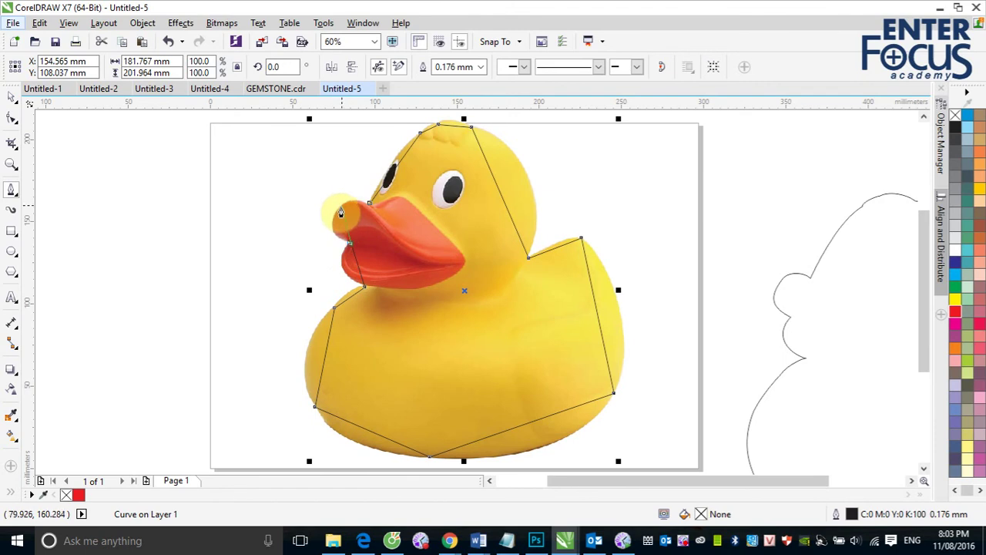
{"action": "left_click", "coordinate": [338, 210]}
{"action": "left_click", "coordinate": [369, 204]}
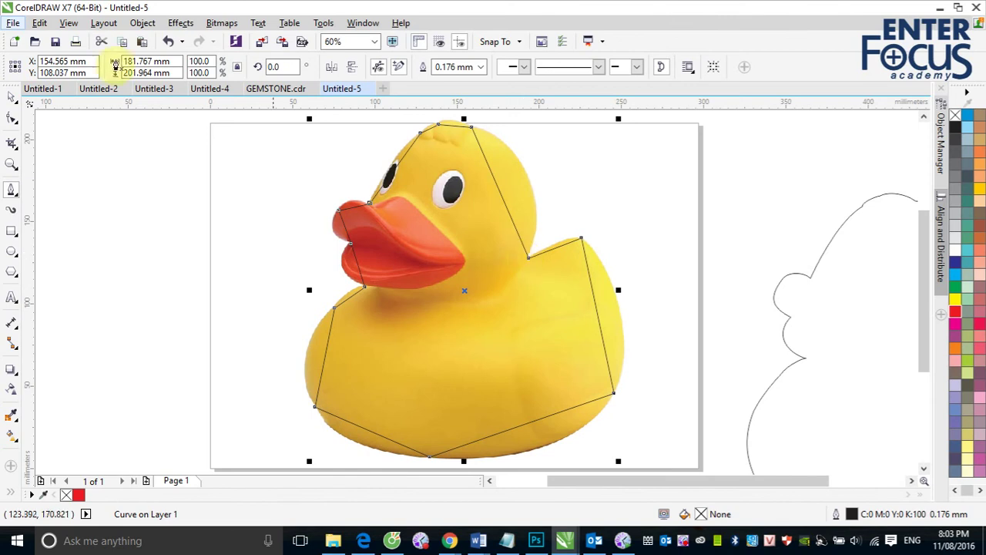
- Convert the segment between the neck and the tail tip to a curve and make the tail-tip node smooth
{"action": "left_click", "coordinate": [10, 119]}
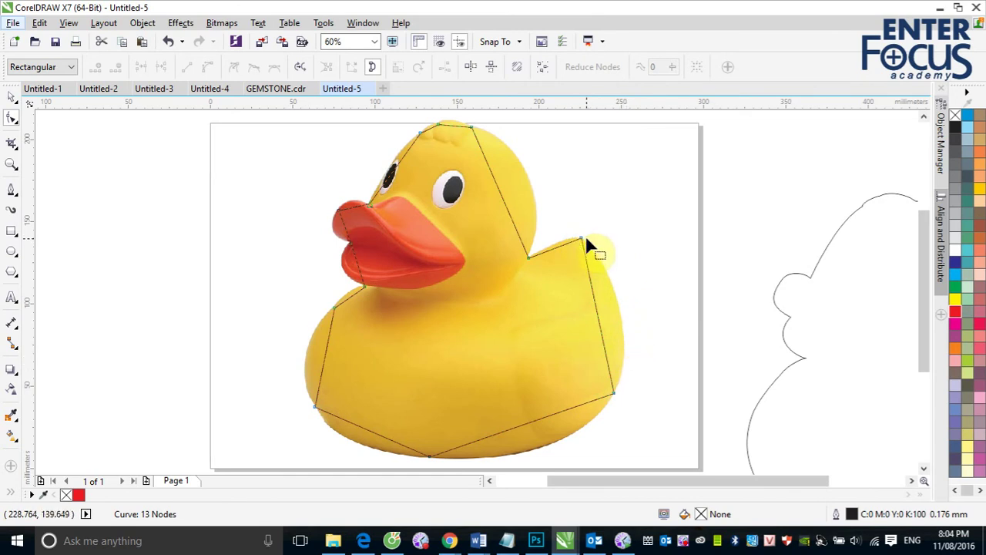
{"action": "mouse_move", "coordinate": [583, 238]}
{"action": "left_mouse_down"}
{"action": "mouse_move", "coordinate": [632, 170]}
{"action": "mouse_move", "coordinate": [581, 236]}
{"action": "left_mouse_up"}
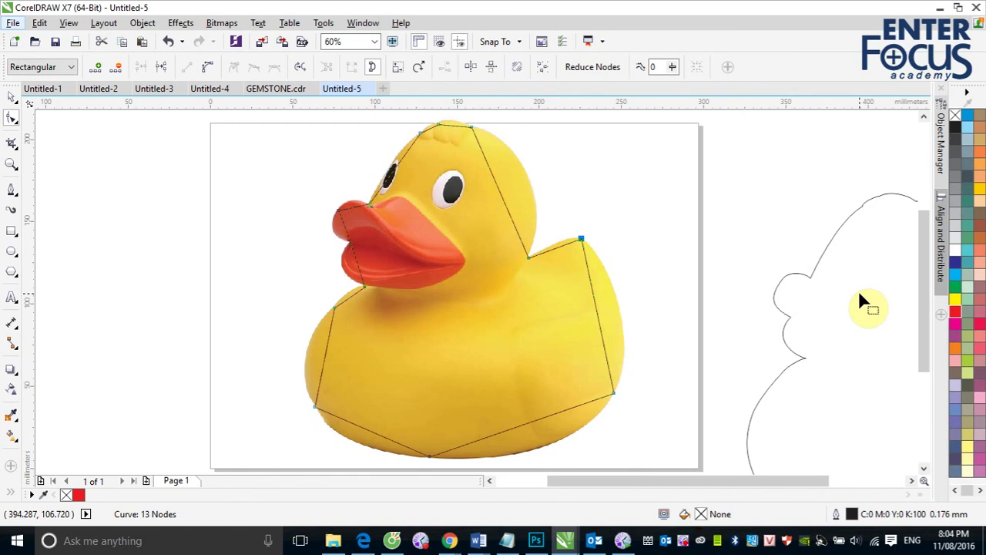
{"action": "left_click", "coordinate": [11, 190]}
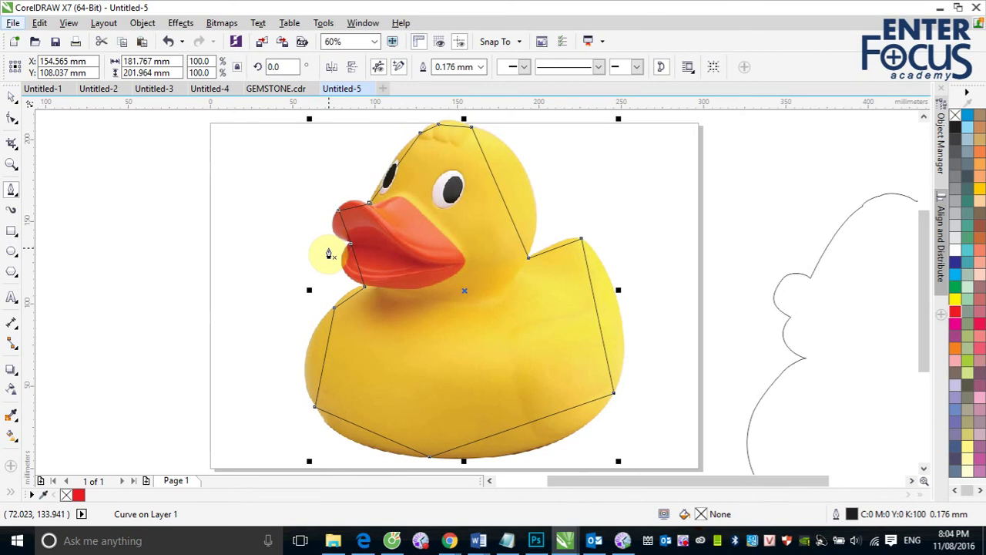
{"action": "left_click", "coordinate": [12, 116]}
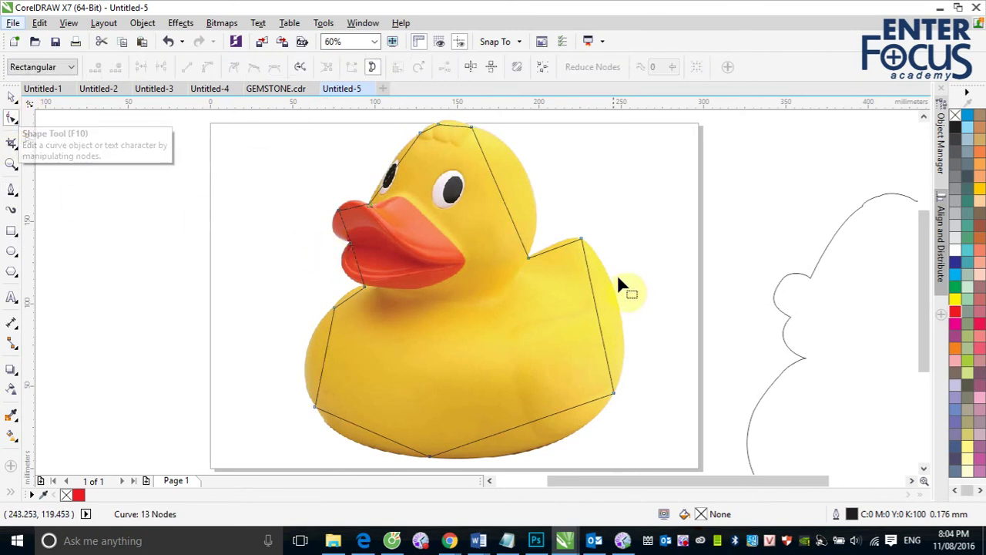
{"action": "left_click", "coordinate": [581, 239]}
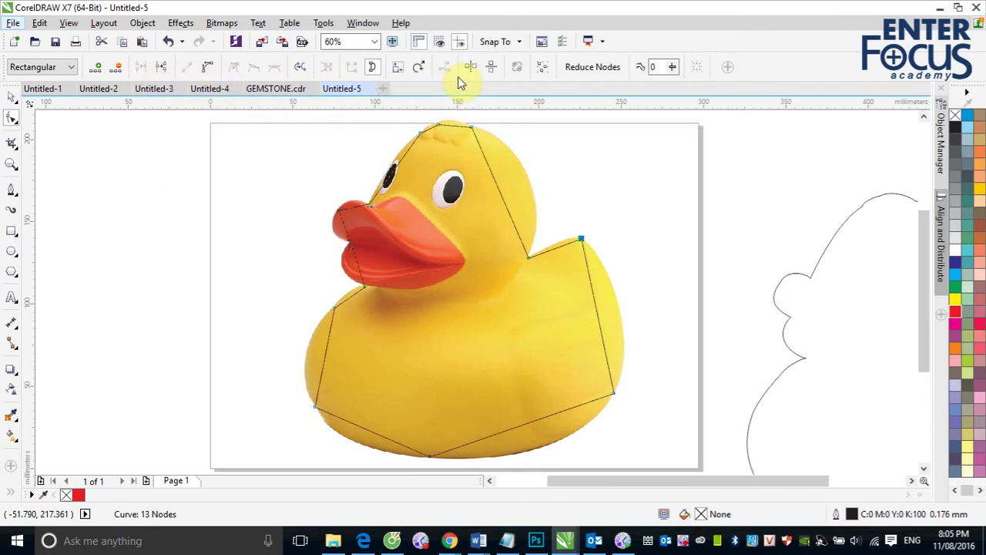
{"action": "left_click", "coordinate": [207, 68]}
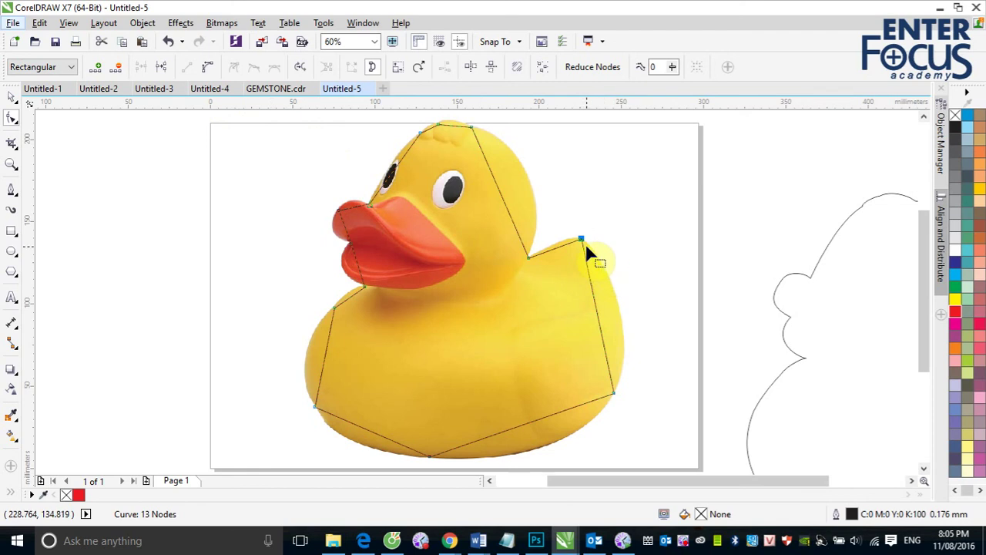
{"action": "left_click", "coordinate": [206, 68]}
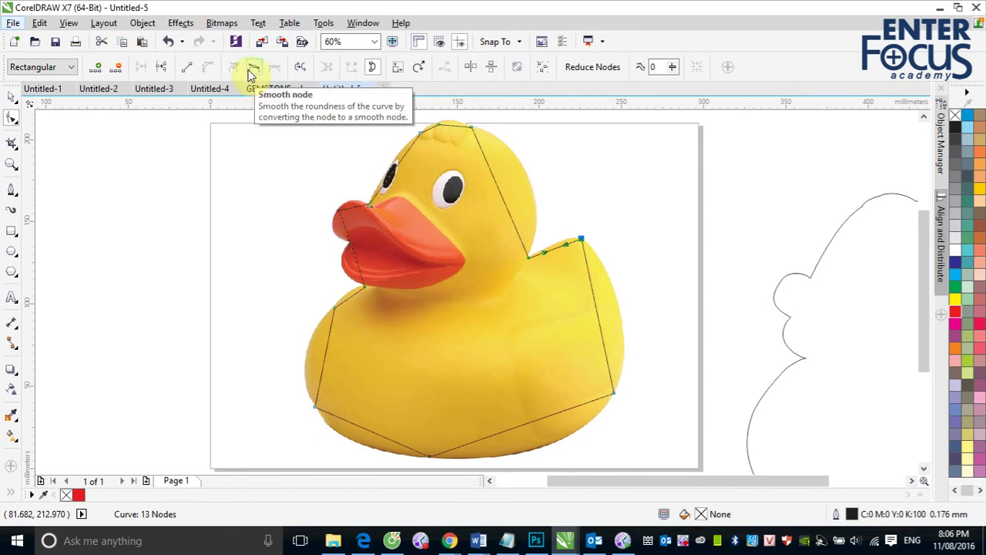
{"action": "left_click", "coordinate": [255, 70]}
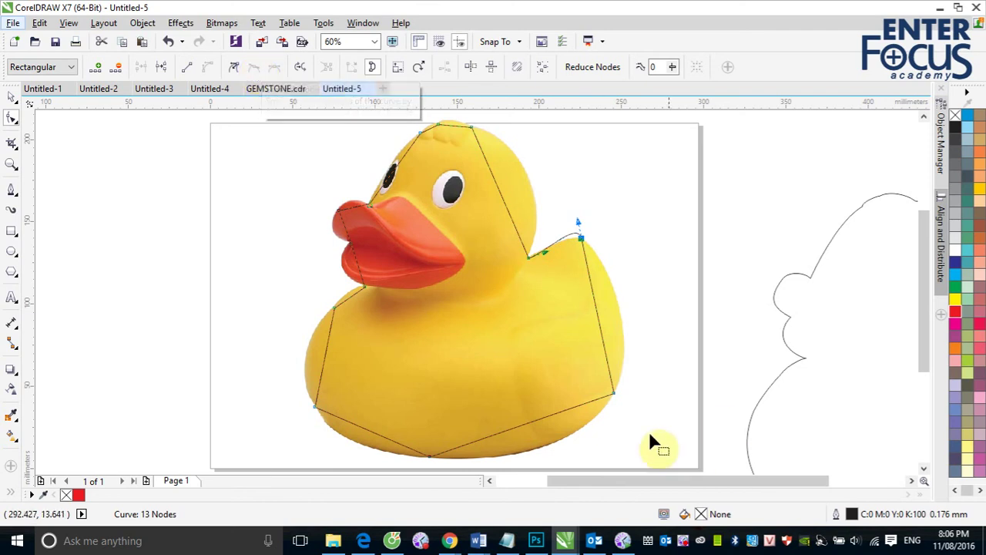
- Convert the segment from the tail tip down to the rear body node to a curve and make that lower node smooth
{"action": "left_click", "coordinate": [614, 394]}
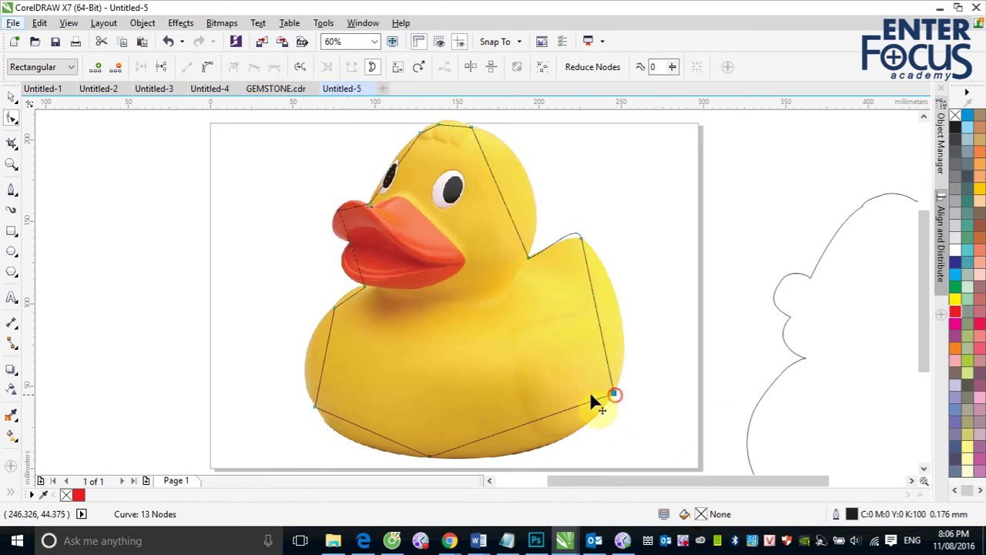
{"action": "left_click", "coordinate": [207, 67]}
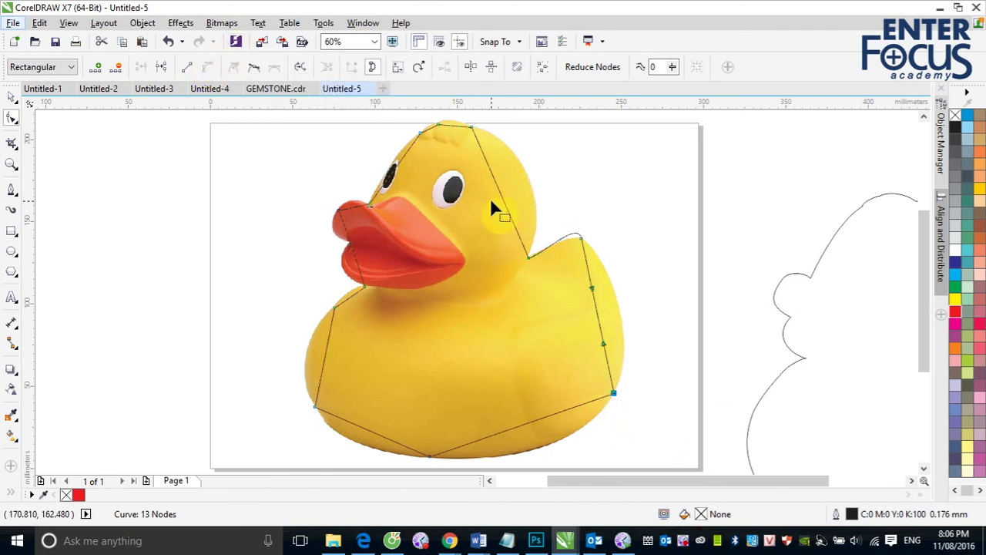
{"action": "left_click", "coordinate": [255, 66]}
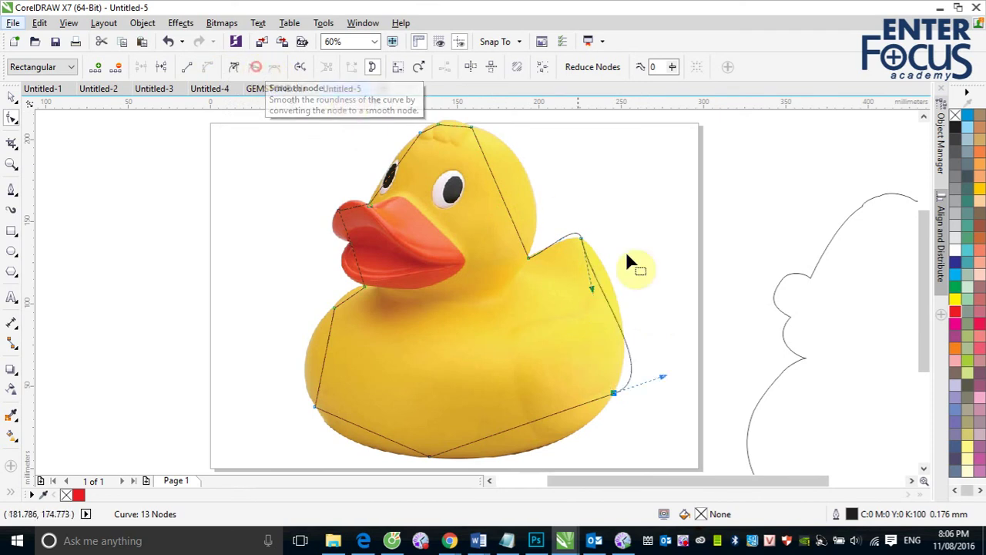
- Swing the tail-tip node's handles to nearly horizontal so the curve rounds over the tail
{"action": "left_click", "coordinate": [580, 238]}
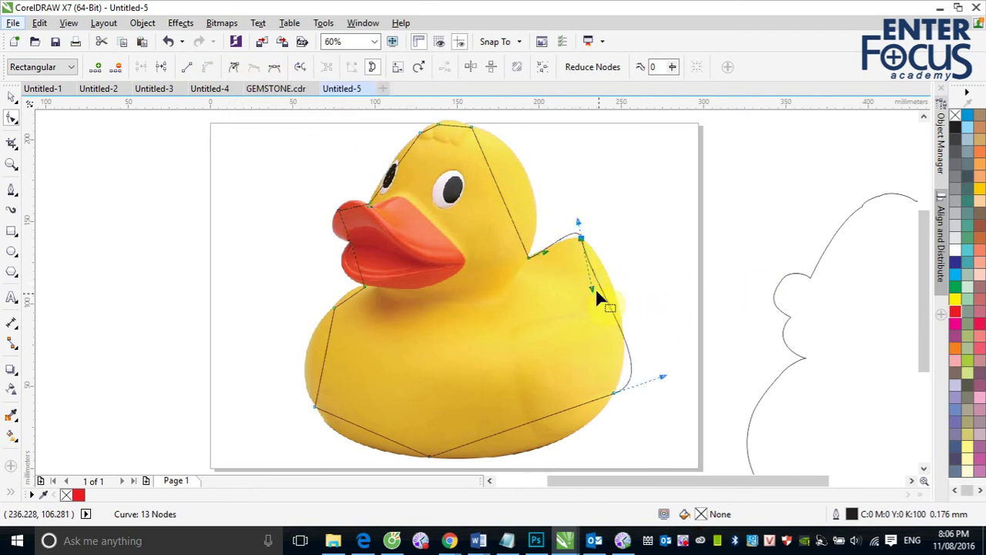
{"action": "left_click_drag", "start_coordinate": [593, 288], "coordinate": [582, 244]}
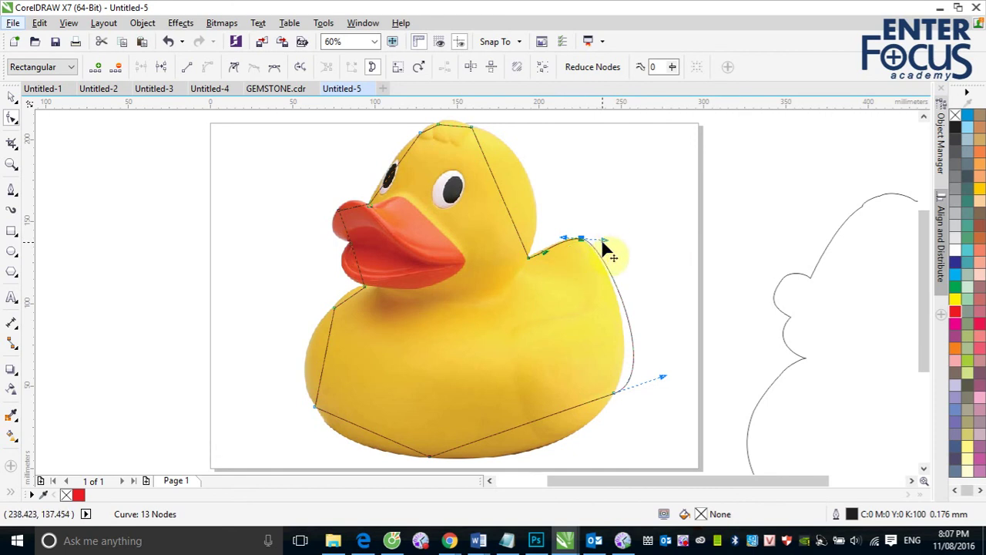
{"action": "mouse_move", "coordinate": [601, 238]}
{"action": "left_mouse_down"}
{"action": "mouse_move", "coordinate": [615, 200]}
{"action": "mouse_move", "coordinate": [574, 145]}
{"action": "mouse_move", "coordinate": [576, 313]}
{"action": "mouse_move", "coordinate": [618, 199]}
{"action": "mouse_move", "coordinate": [594, 221]}
{"action": "mouse_move", "coordinate": [663, 214]}
{"action": "mouse_move", "coordinate": [608, 239]}
{"action": "left_mouse_up"}
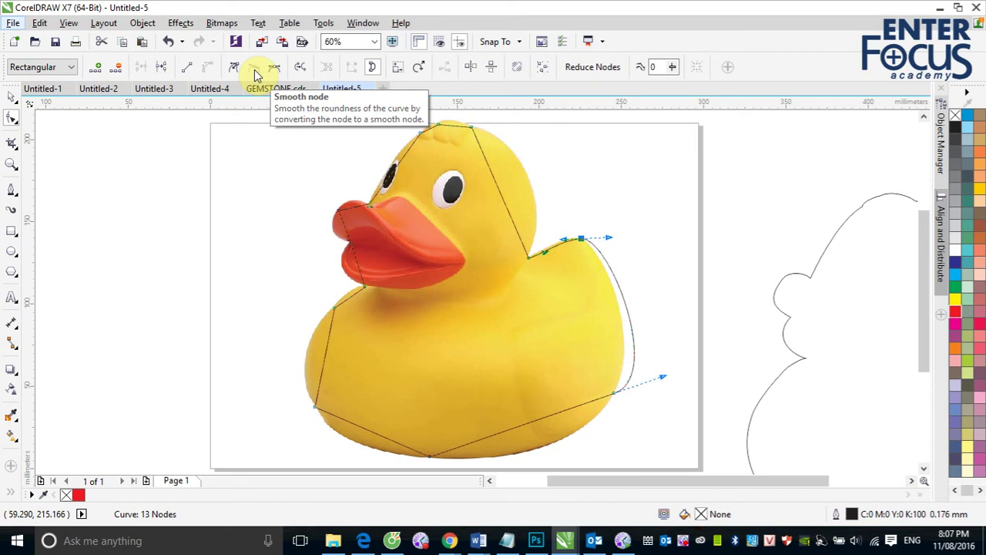
- Try the tail-tip node as a cusp with independently angled handles, and return it to a smooth node with realigned handles
{"action": "left_click", "coordinate": [233, 67]}
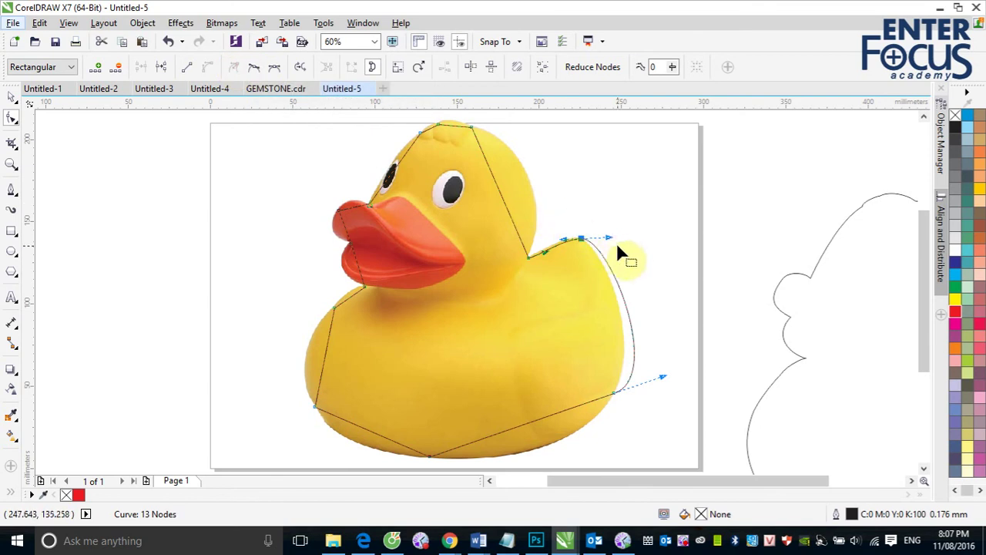
{"action": "left_click_drag", "start_coordinate": [609, 237], "coordinate": [651, 254]}
{"action": "left_click_drag", "start_coordinate": [565, 242], "coordinate": [552, 192]}
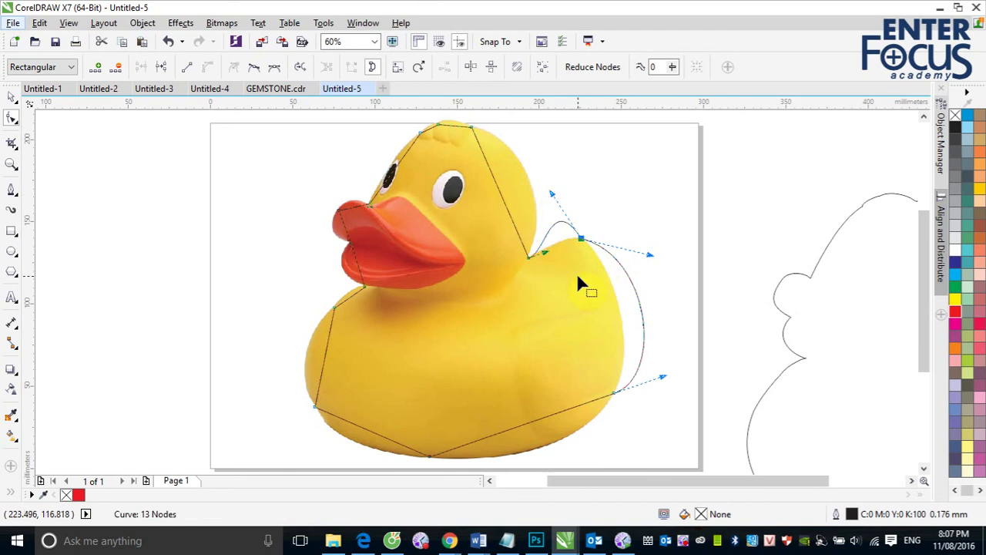
{"action": "left_click", "coordinate": [253, 66]}
{"action": "left_click_drag", "start_coordinate": [639, 276], "coordinate": [625, 244]}
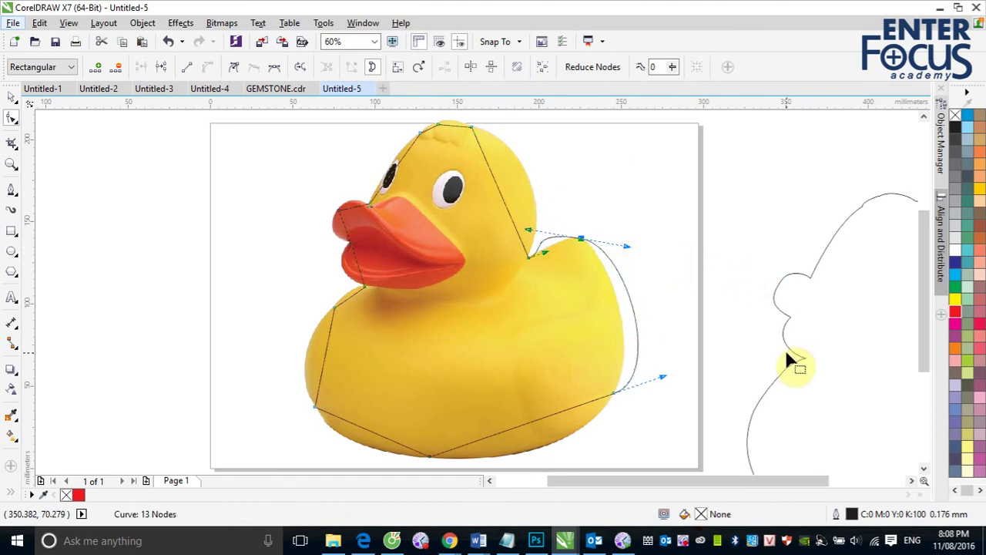
- Make the tail-tip node symmetrical and shorten its handles to fit the curve to the tail
{"action": "left_click", "coordinate": [275, 75]}
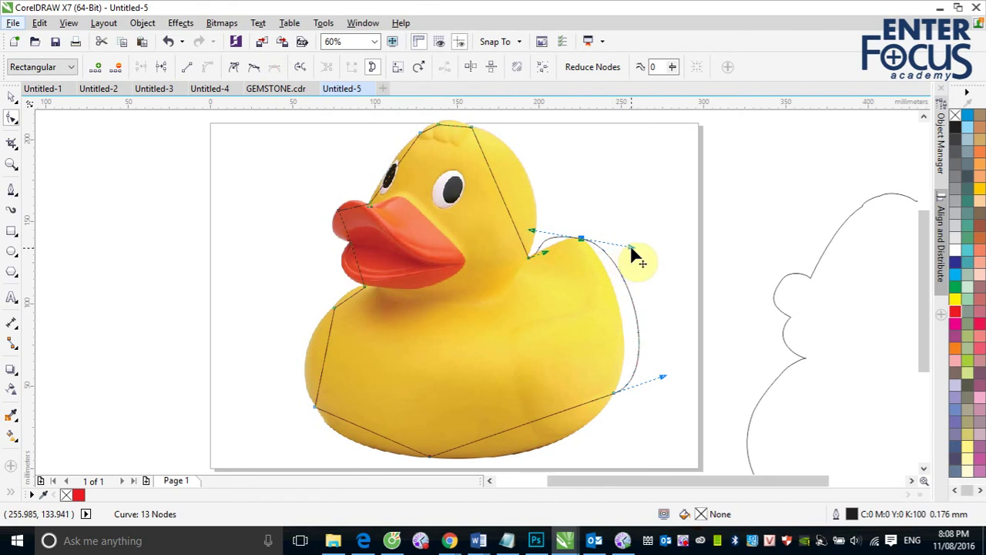
{"action": "left_click_drag", "start_coordinate": [631, 247], "coordinate": [600, 244]}
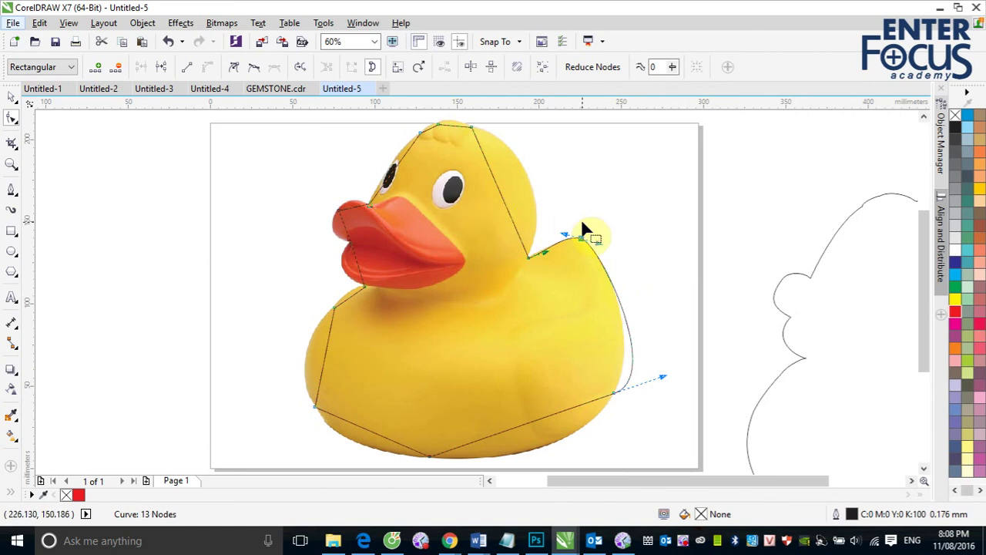
{"action": "left_click", "coordinate": [580, 238]}
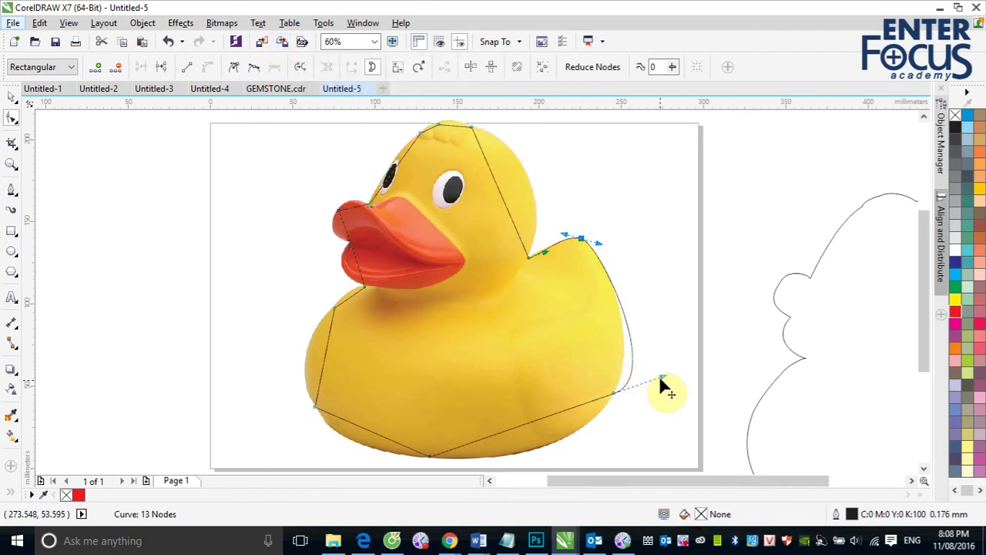
- Shorten the rear body node's handle, then convert the segment from there to the bottom node to a curve fitted along the underside
{"action": "left_click_drag", "start_coordinate": [660, 377], "coordinate": [627, 372]}
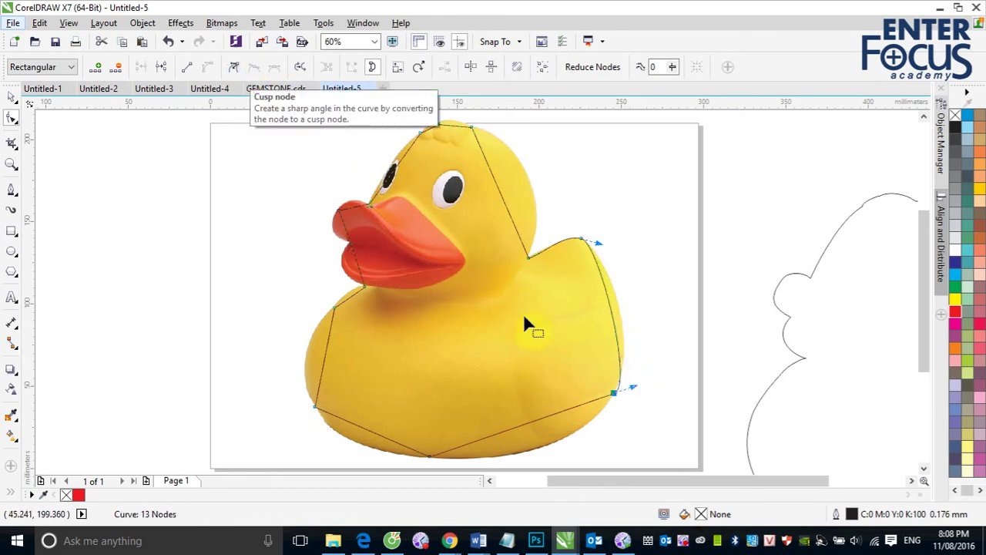
{"action": "left_click", "coordinate": [429, 456]}
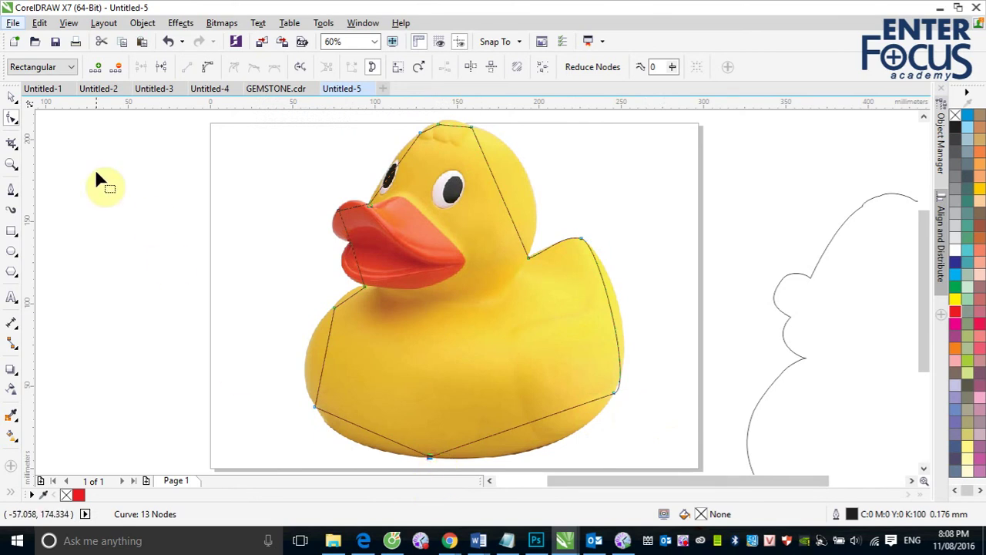
{"action": "left_click", "coordinate": [203, 67]}
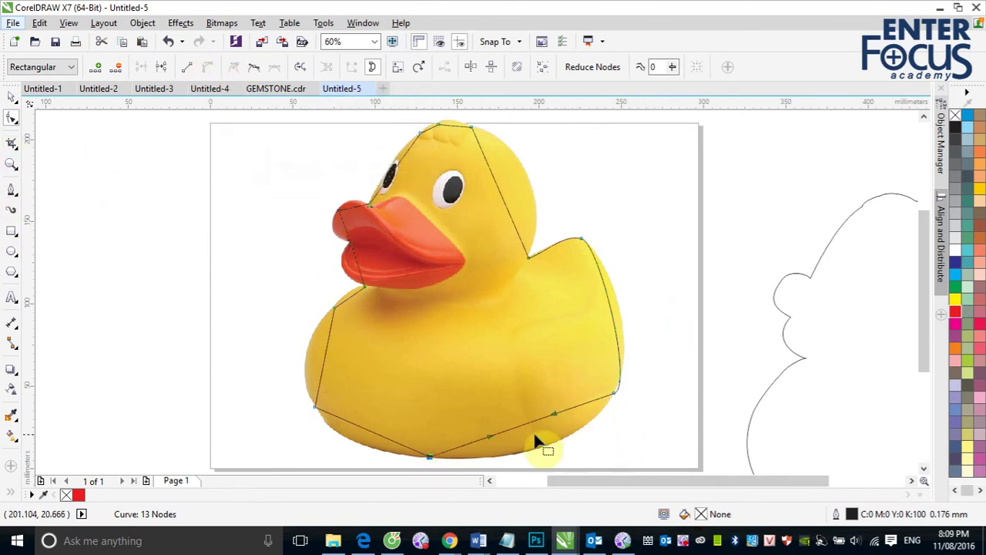
{"action": "left_click_drag", "start_coordinate": [928, 362], "coordinate": [929, 402]}
{"action": "mouse_move", "coordinate": [619, 317]}
{"action": "left_mouse_down"}
{"action": "mouse_move", "coordinate": [670, 349]}
{"action": "mouse_move", "coordinate": [616, 321]}
{"action": "left_mouse_up"}
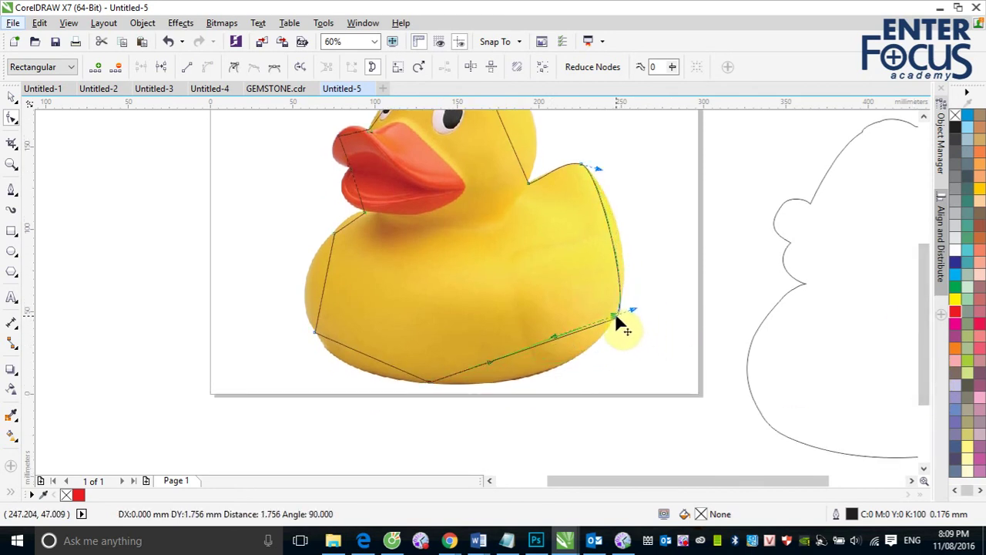
{"action": "left_click_drag", "start_coordinate": [633, 309], "coordinate": [641, 287]}
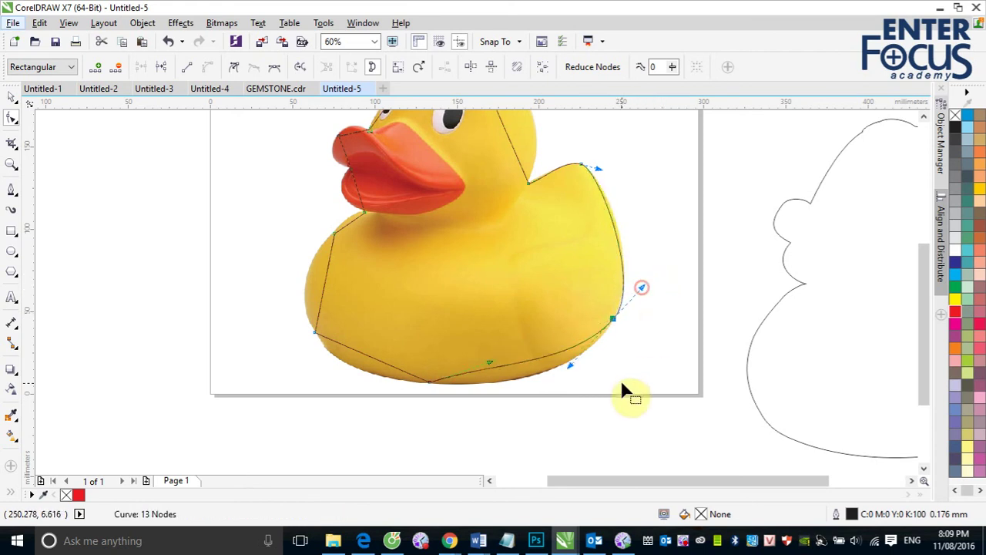
{"action": "left_click", "coordinate": [512, 372]}
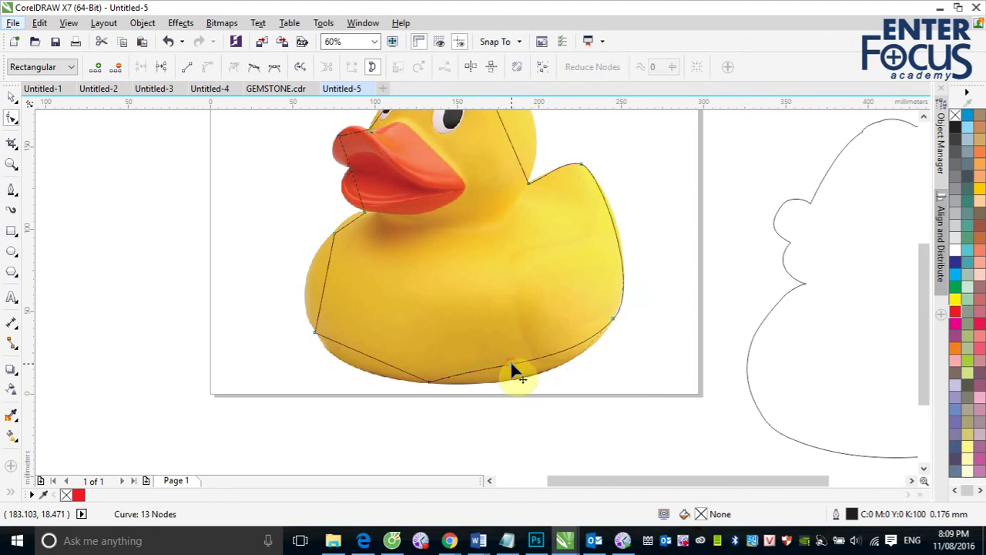
{"action": "left_click_drag", "start_coordinate": [512, 367], "coordinate": [515, 382]}
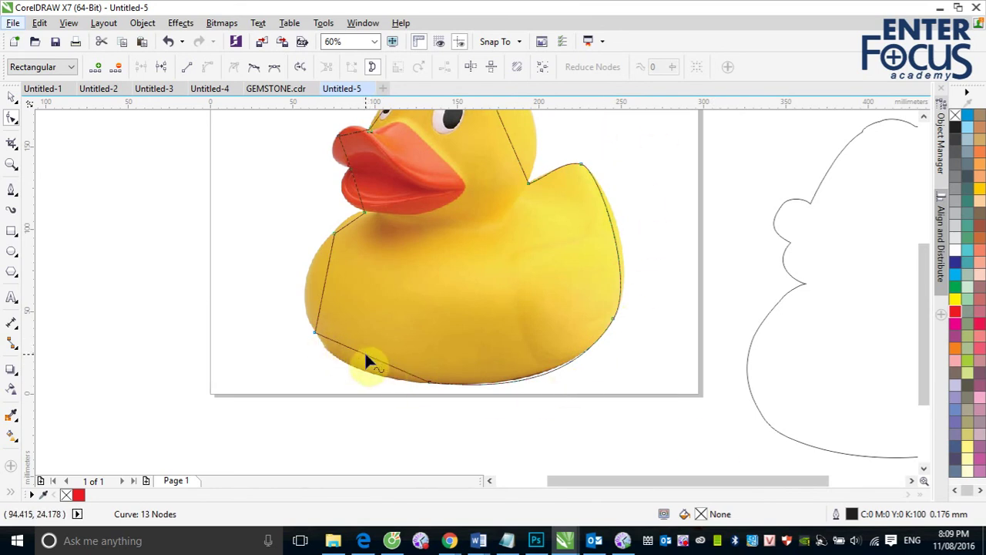
{"action": "left_click_drag", "start_coordinate": [365, 355], "coordinate": [357, 361]}
{"action": "left_click_drag", "start_coordinate": [358, 362], "coordinate": [324, 368]}
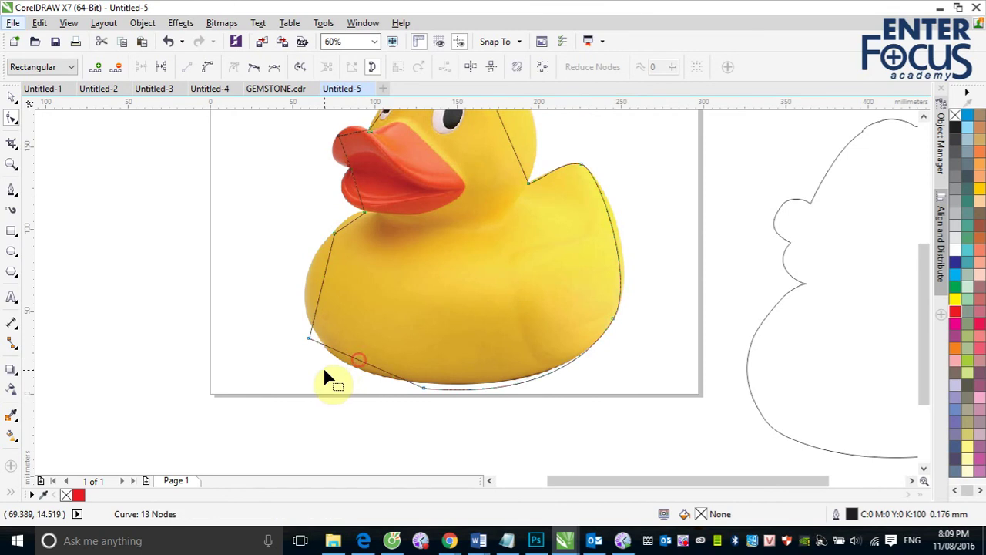
{"action": "key", "text": "ctrl+z"}
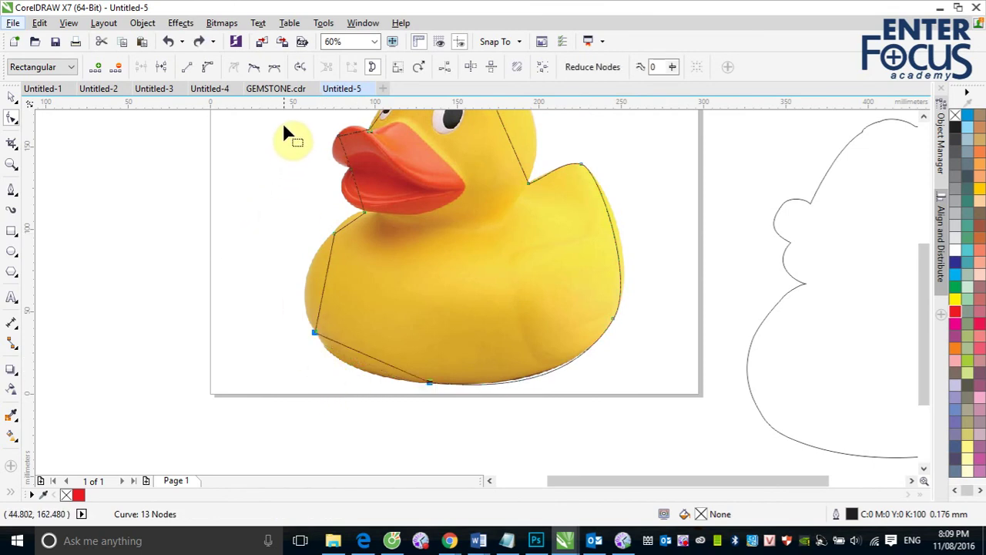
- Convert the front segments between the bottom node and the top of the beak to curves and bend them along the belly, chest and beak
{"action": "left_click_drag", "start_coordinate": [283, 122], "coordinate": [445, 390]}
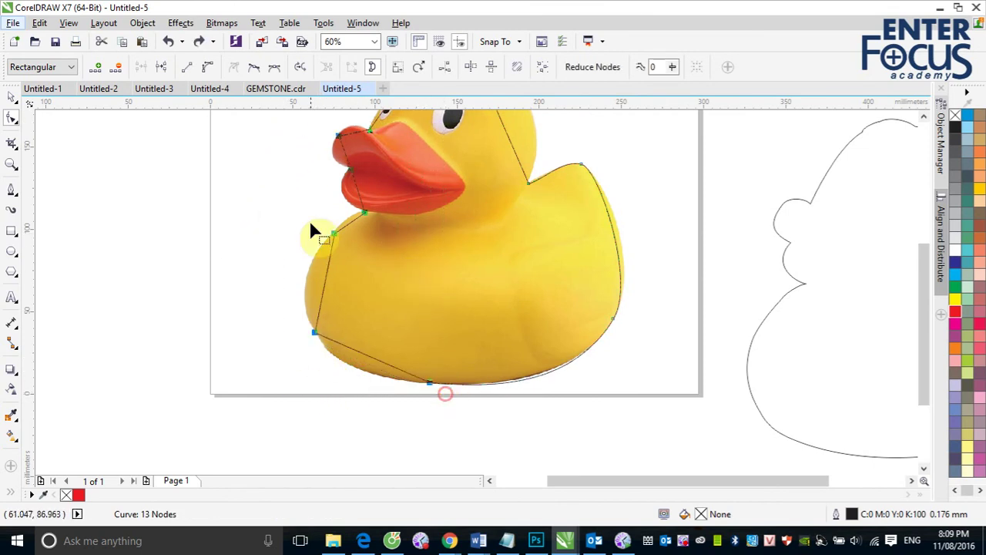
{"action": "left_click", "coordinate": [208, 69]}
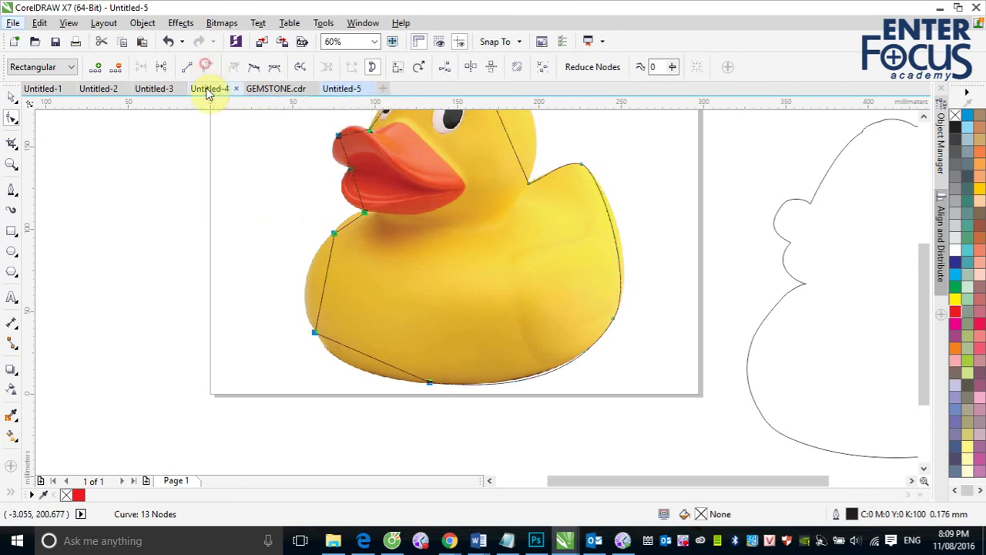
{"action": "left_click", "coordinate": [234, 340]}
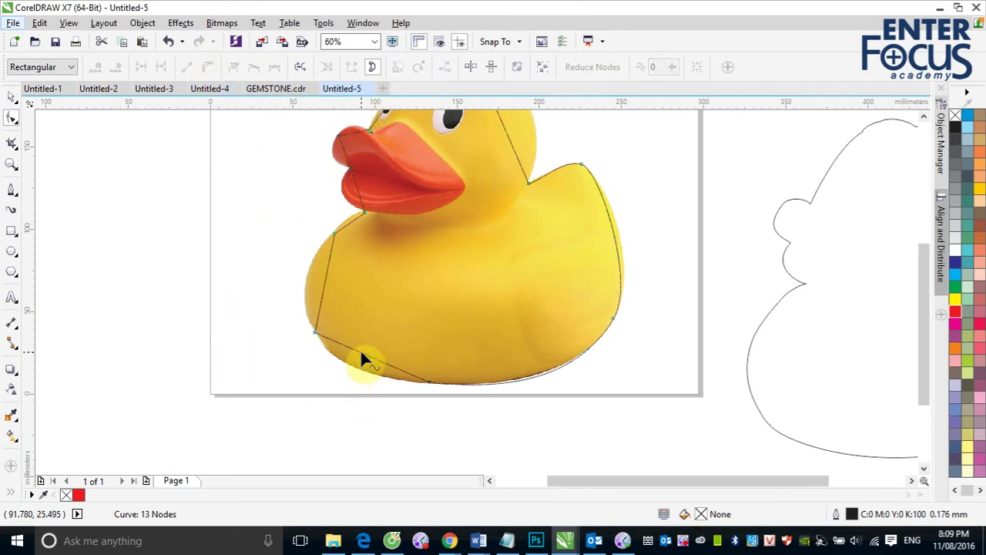
{"action": "mouse_move", "coordinate": [360, 359]}
{"action": "left_mouse_down"}
{"action": "mouse_move", "coordinate": [353, 370]}
{"action": "mouse_move", "coordinate": [335, 357]}
{"action": "mouse_move", "coordinate": [361, 371]}
{"action": "mouse_move", "coordinate": [336, 372]}
{"action": "mouse_move", "coordinate": [348, 375]}
{"action": "mouse_move", "coordinate": [348, 363]}
{"action": "left_mouse_up"}
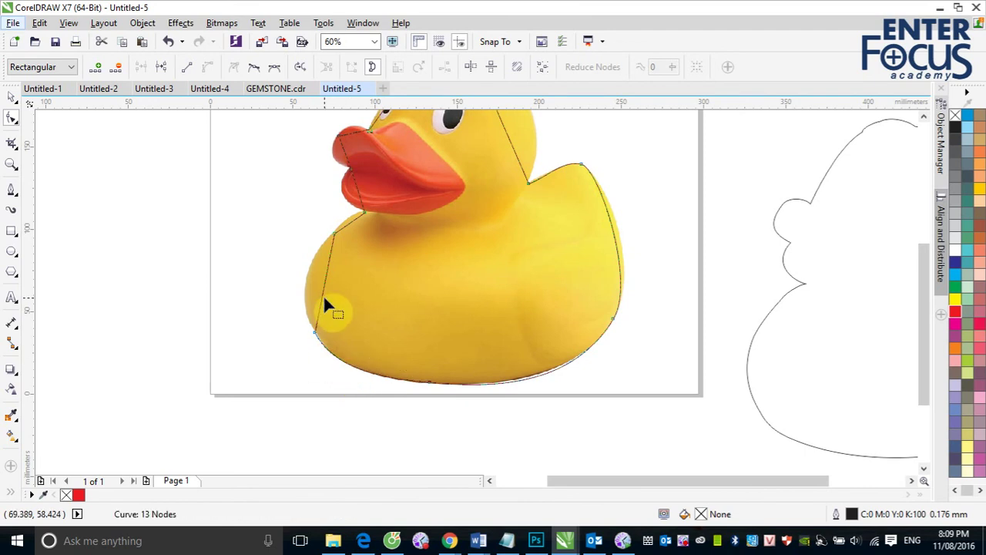
{"action": "left_click_drag", "start_coordinate": [322, 298], "coordinate": [306, 290]}
{"action": "left_click_drag", "start_coordinate": [351, 221], "coordinate": [342, 196]}
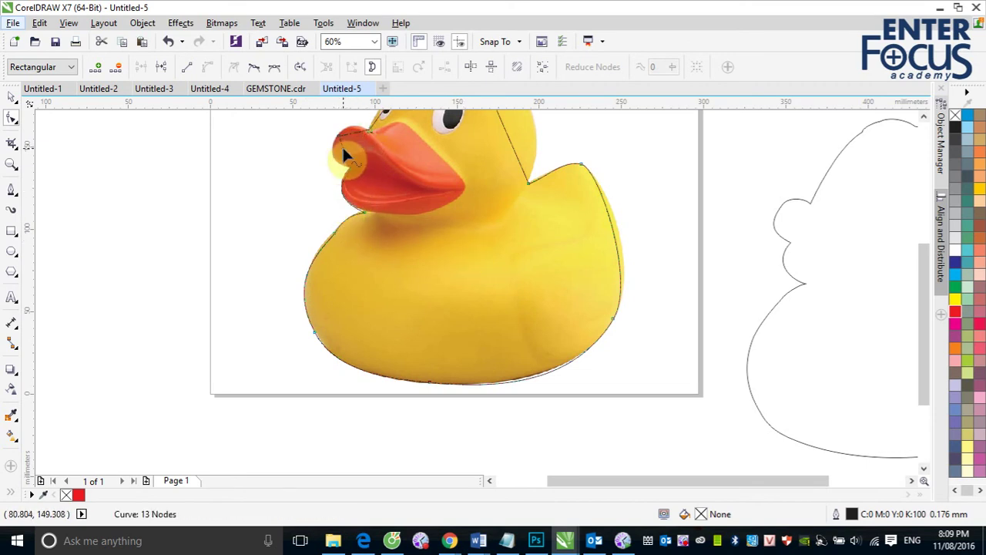
{"action": "left_click_drag", "start_coordinate": [338, 156], "coordinate": [352, 125]}
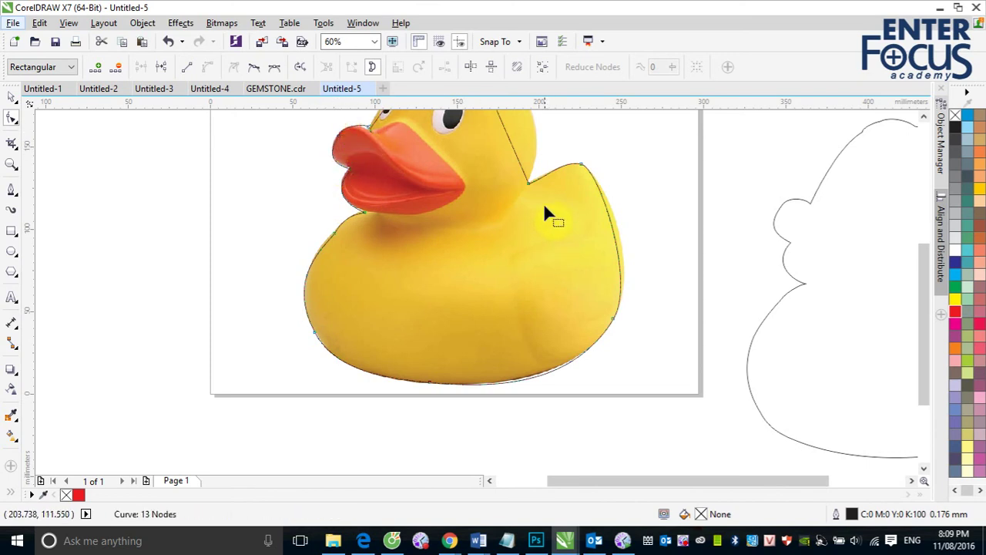
- Convert the straight segment at the back of the head to a curve and bend it out to the head's edge
{"action": "left_click", "coordinate": [924, 117]}
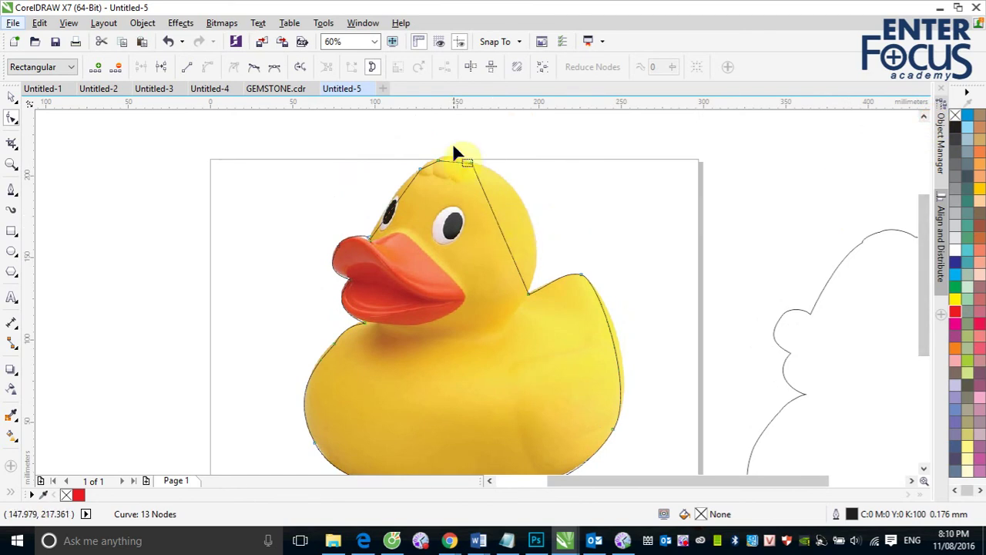
{"action": "left_click_drag", "start_coordinate": [455, 147], "coordinate": [583, 319]}
{"action": "left_click_drag", "start_coordinate": [352, 136], "coordinate": [533, 332]}
{"action": "left_click_drag", "start_coordinate": [493, 214], "coordinate": [527, 203]}
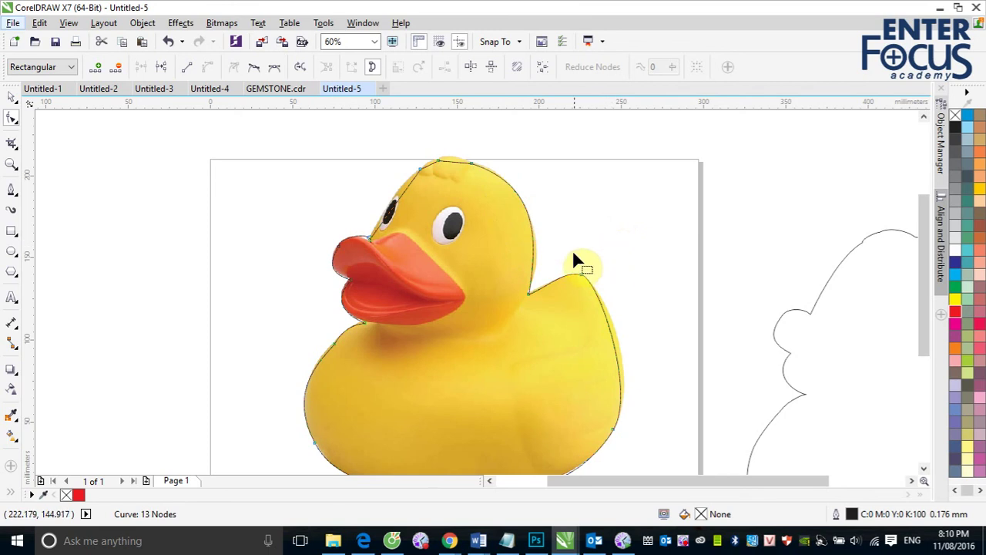
- Fine-tune the handles on the neck, head-top and rear body nodes so the curves fit the back of the head and tail
{"action": "left_click", "coordinate": [557, 228]}
{"action": "left_click", "coordinate": [530, 293]}
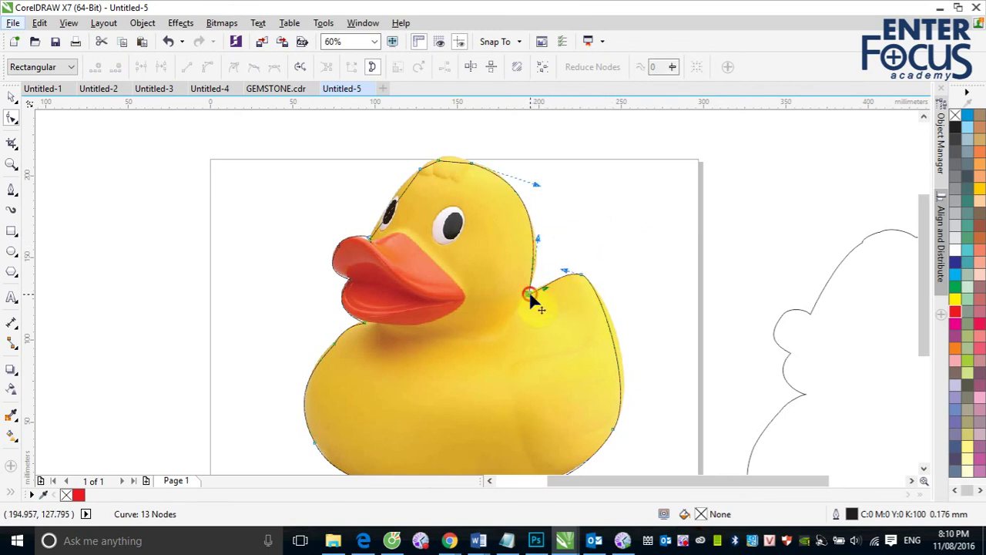
{"action": "left_click_drag", "start_coordinate": [538, 236], "coordinate": [544, 246]}
{"action": "left_click_drag", "start_coordinate": [536, 184], "coordinate": [533, 180]}
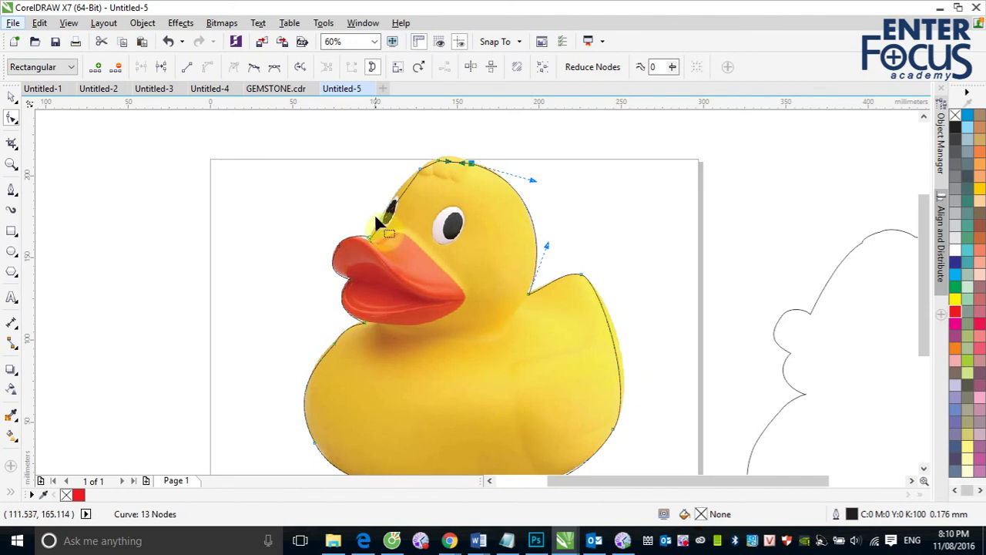
{"action": "left_click", "coordinate": [584, 277]}
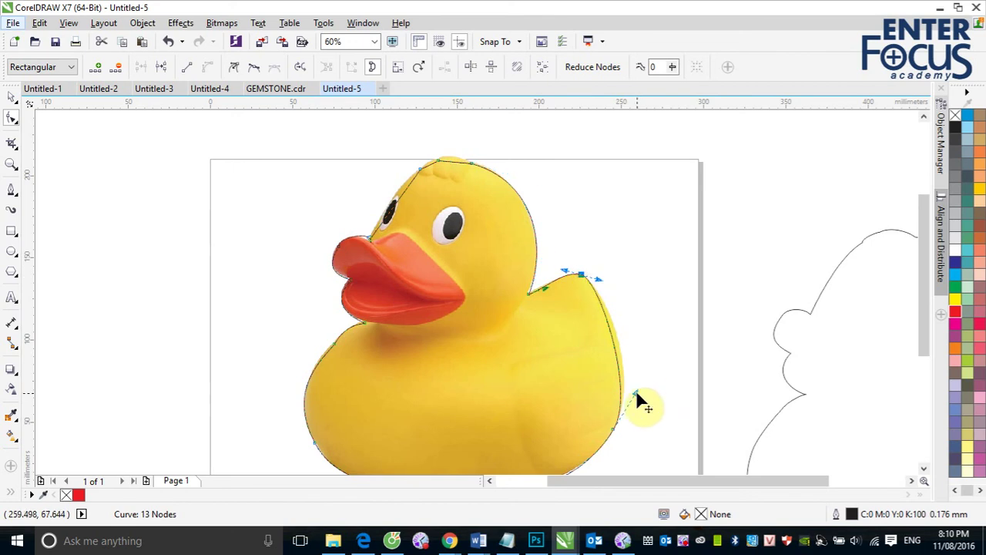
{"action": "left_click_drag", "start_coordinate": [636, 396], "coordinate": [643, 376]}
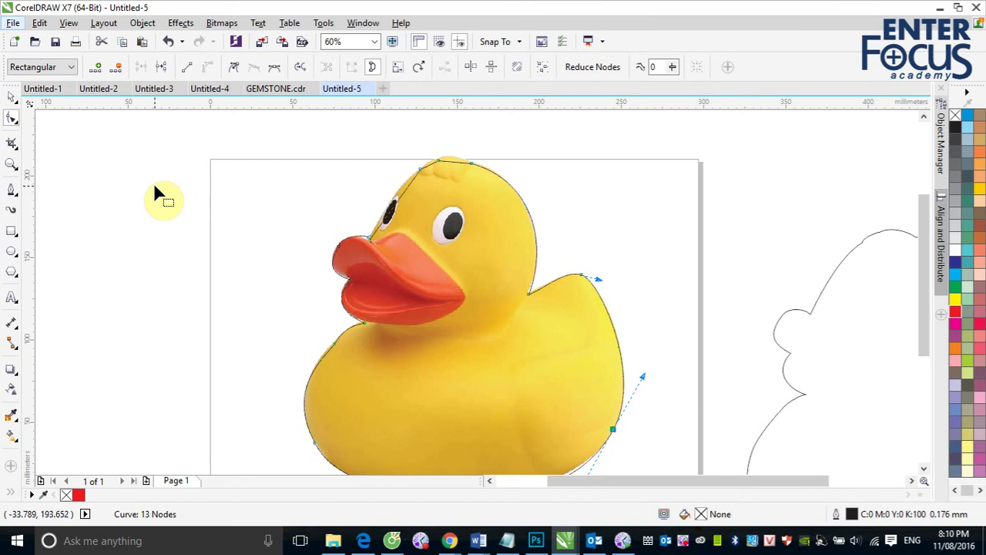
- Add a node midway down the rear curve with Add nodes and remove it with Delete nodes
{"action": "left_click", "coordinate": [620, 346]}
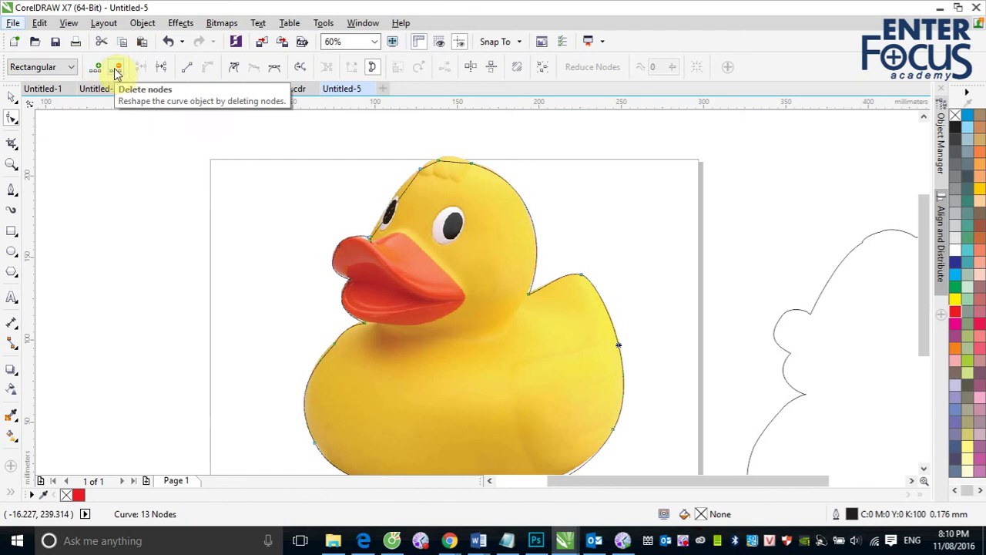
{"action": "left_click", "coordinate": [91, 69]}
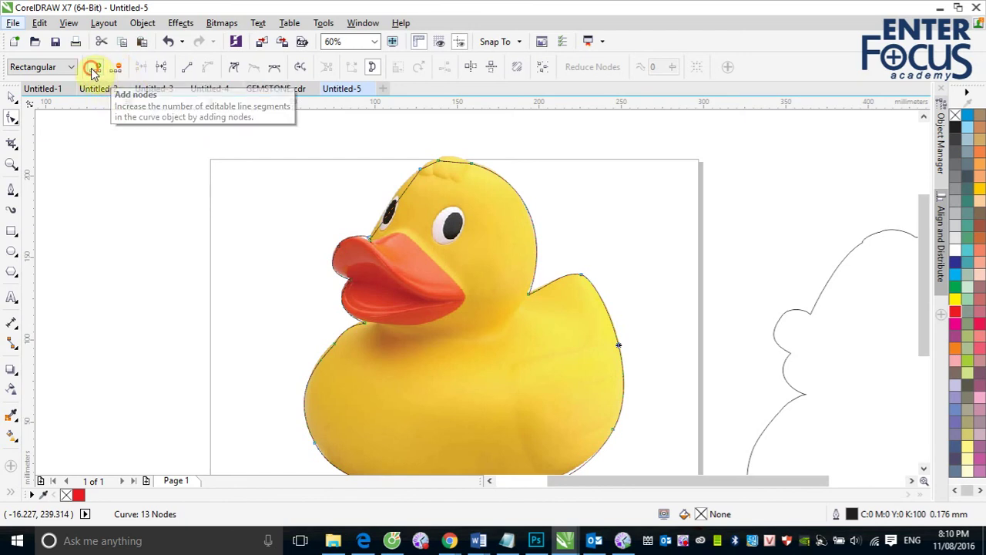
{"action": "left_click", "coordinate": [621, 348]}
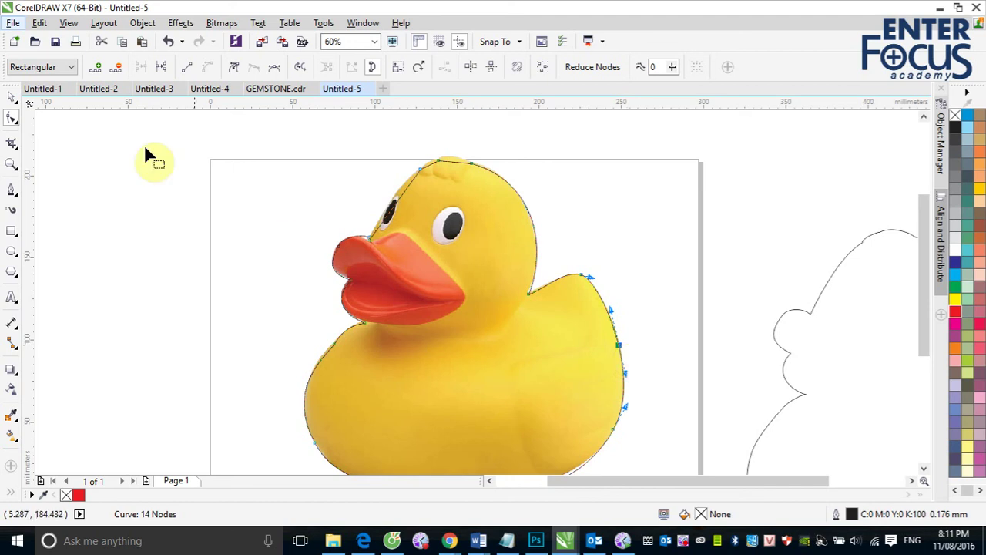
{"action": "left_click", "coordinate": [119, 69]}
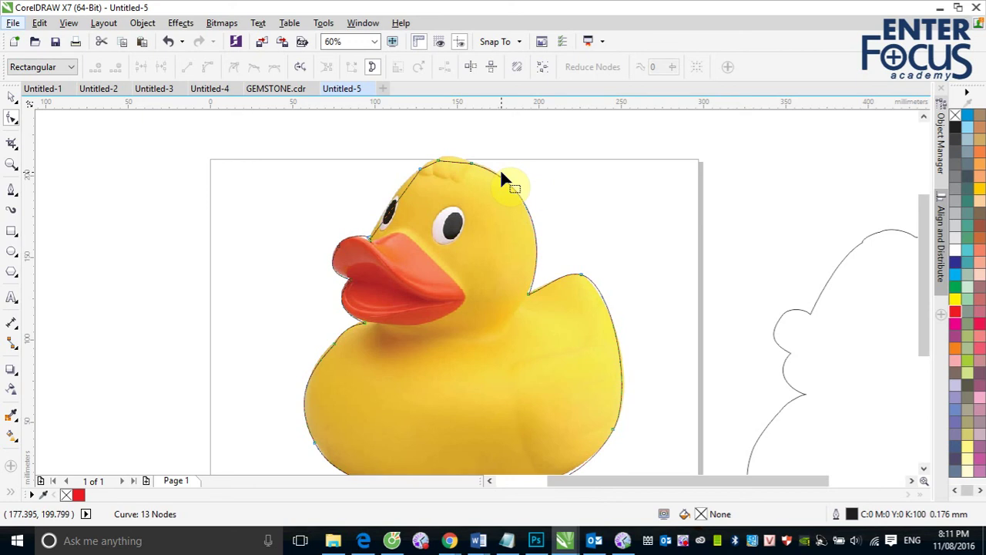
- Add a node directly on the rear curve and remove it directly again, then mark that spot on the curve
{"action": "double_click", "coordinate": [617, 345]}
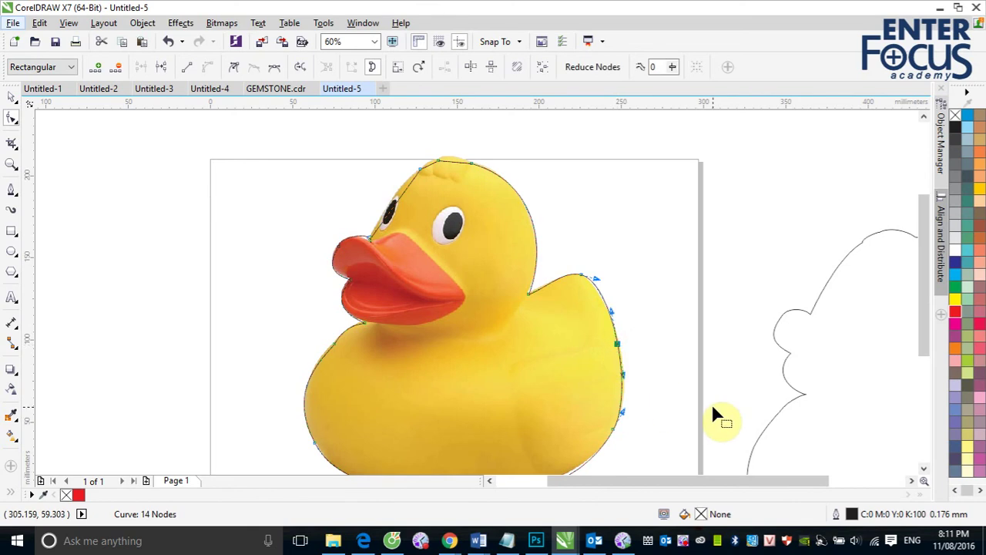
{"action": "left_click", "coordinate": [617, 341]}
{"action": "double_click", "coordinate": [617, 344]}
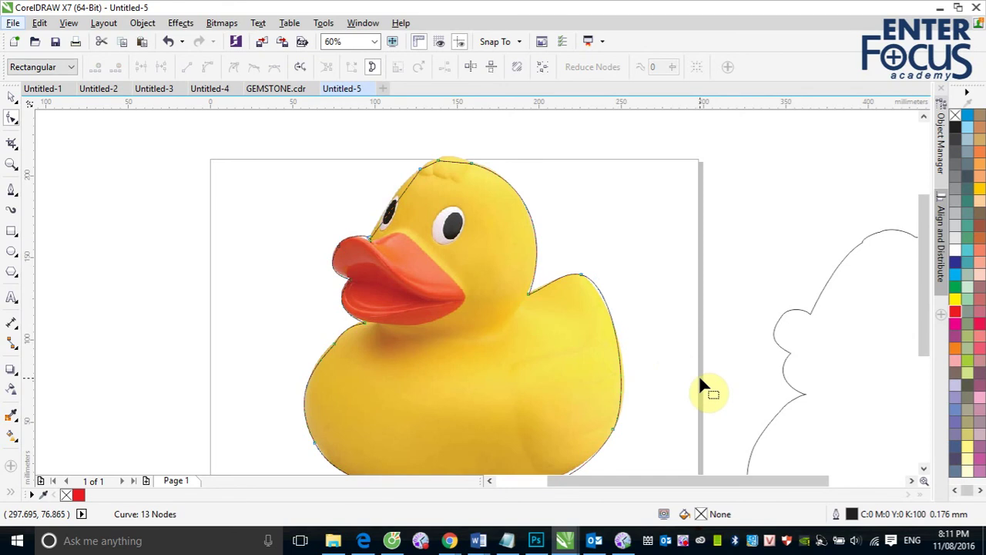
{"action": "left_click", "coordinate": [618, 346]}
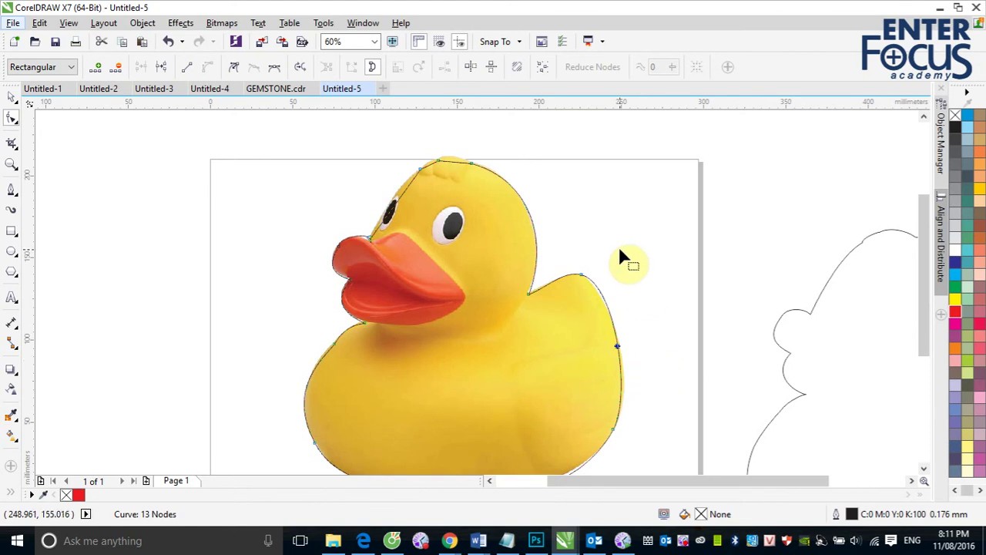
- Draw an open four-point path of straight Pen tool segments beside the duck, about 112 mm wide and 90 mm high
{"action": "left_click", "coordinate": [11, 187]}
{"action": "left_click", "coordinate": [89, 194]}
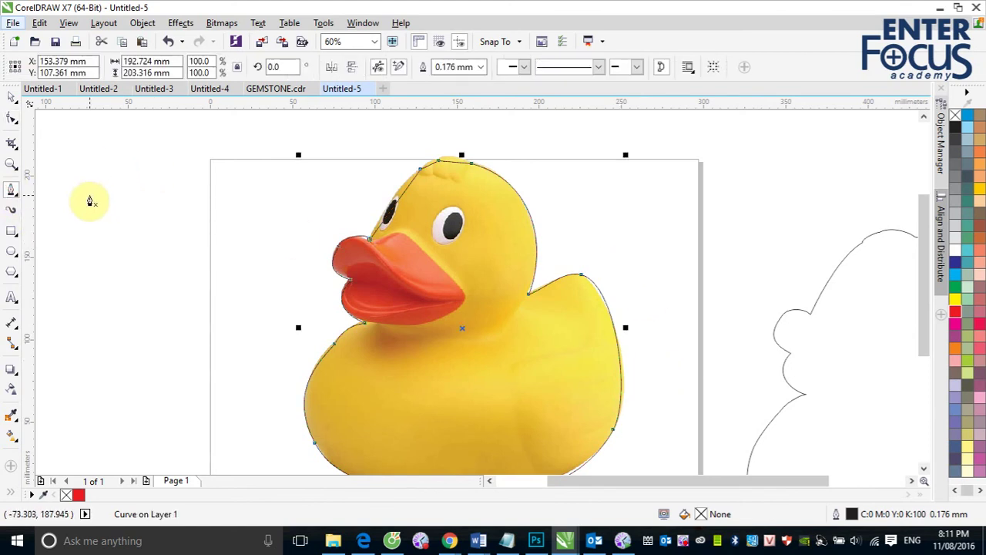
{"action": "left_click", "coordinate": [201, 166]}
{"action": "left_click", "coordinate": [273, 290]}
{"action": "left_click", "coordinate": [154, 318]}
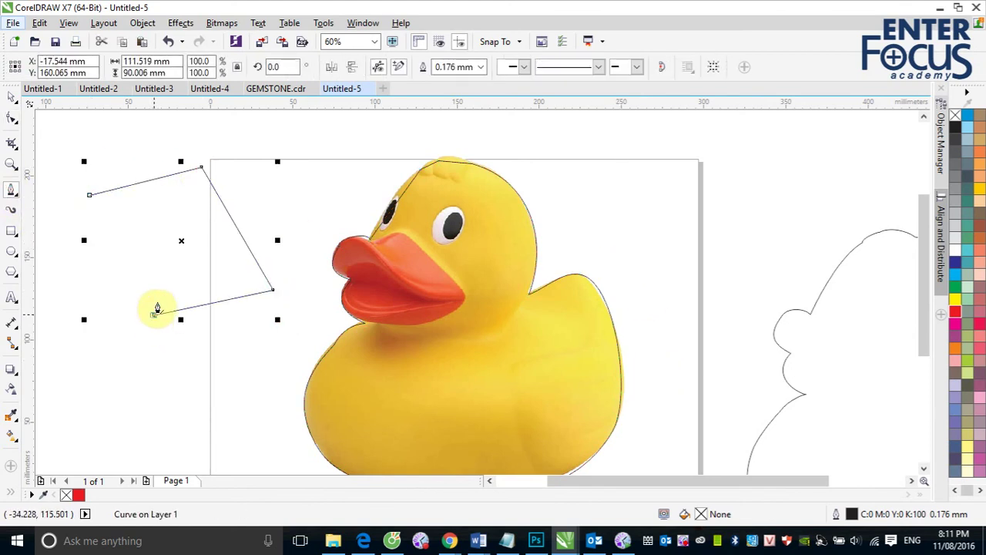
{"action": "left_click", "coordinate": [9, 95]}
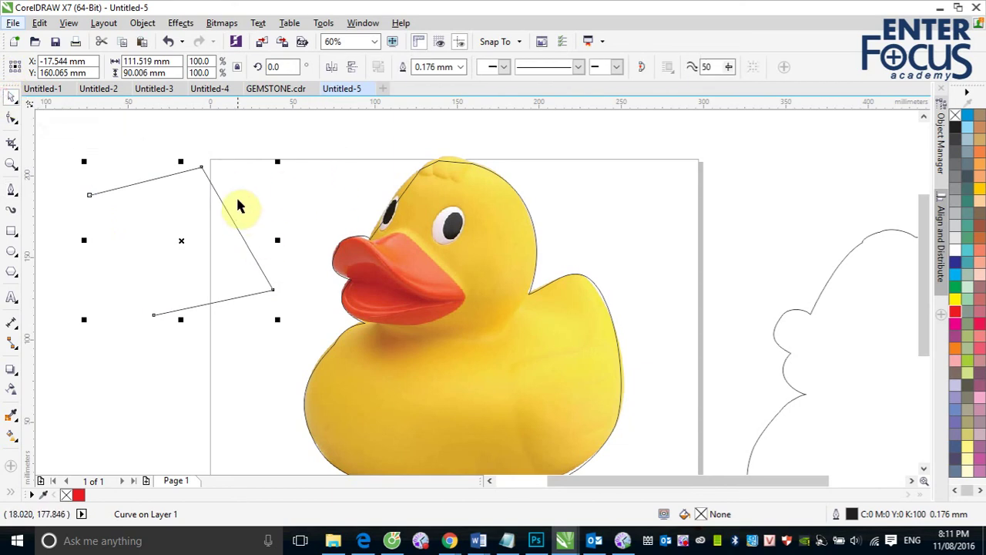
- Close the open four-point path with the Shape tool's Close curve command, forming a quadrilateral
{"action": "left_click", "coordinate": [11, 120]}
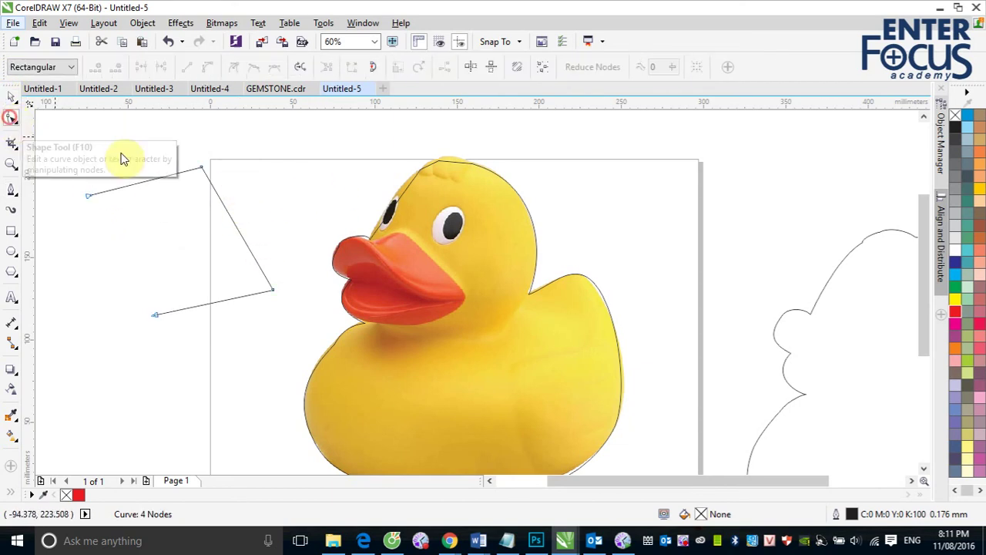
{"action": "left_click", "coordinate": [373, 70]}
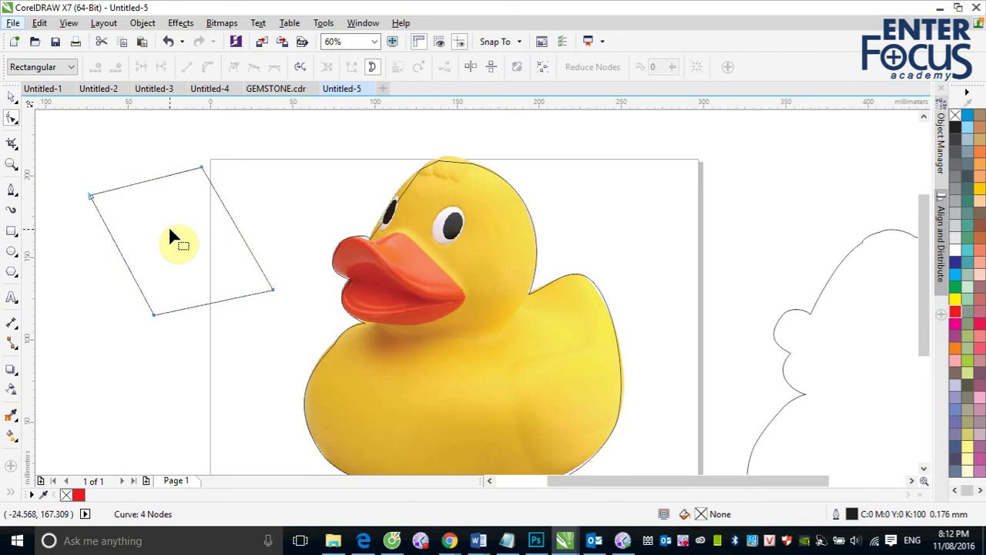
{"action": "left_click", "coordinate": [11, 96]}
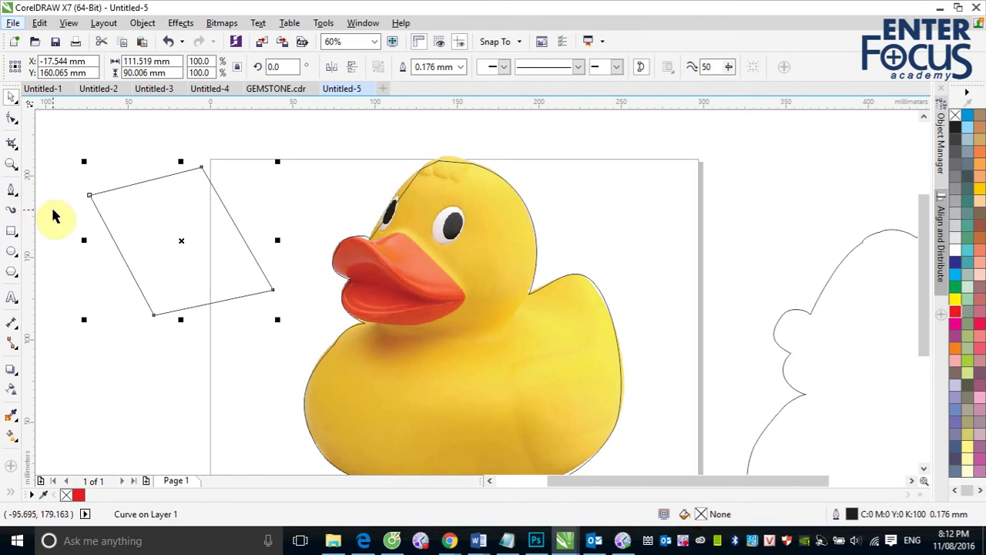
{"action": "left_click", "coordinate": [12, 122]}
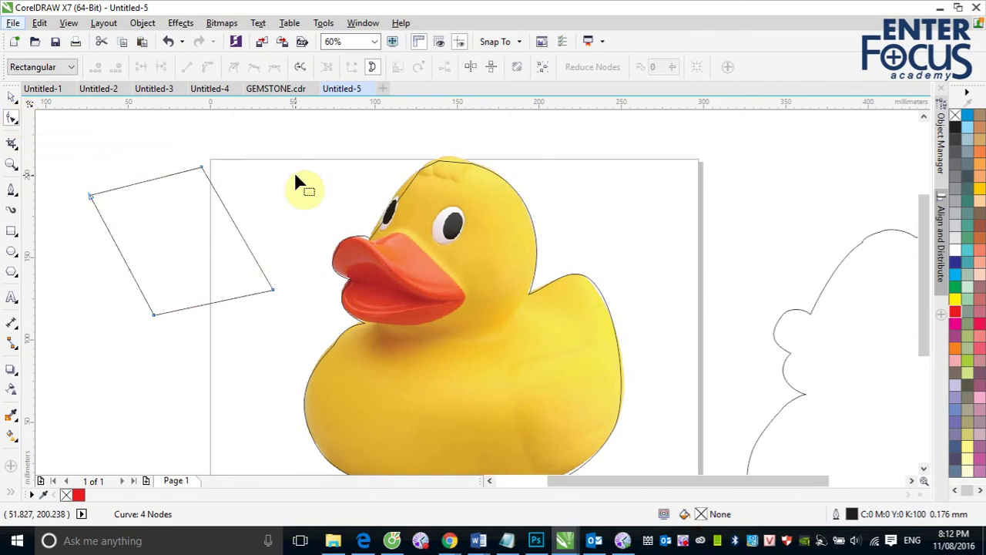
- Fill the quadrilateral beside the duck with red and break its curve at the upper node nearest the duck
{"action": "left_click", "coordinate": [200, 167]}
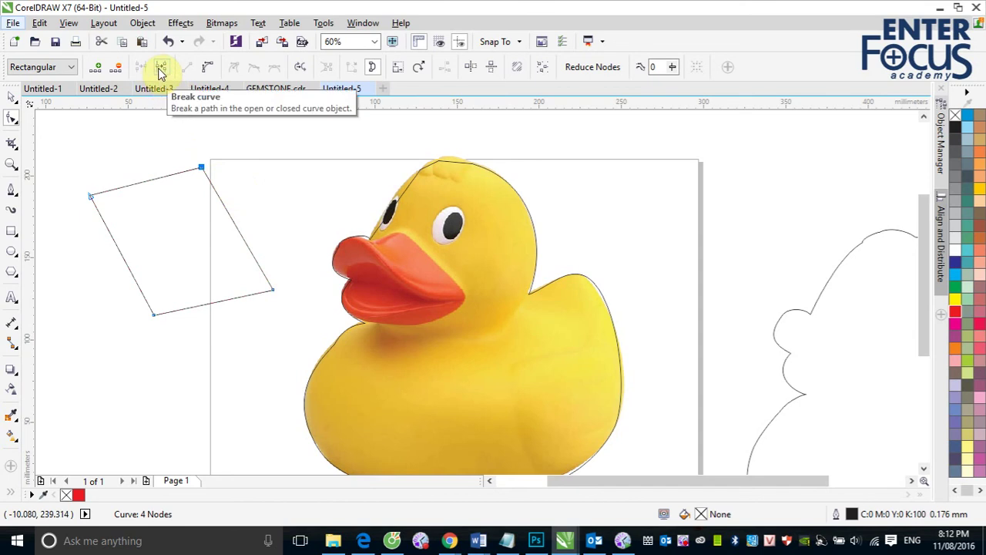
{"action": "left_click", "coordinate": [954, 311]}
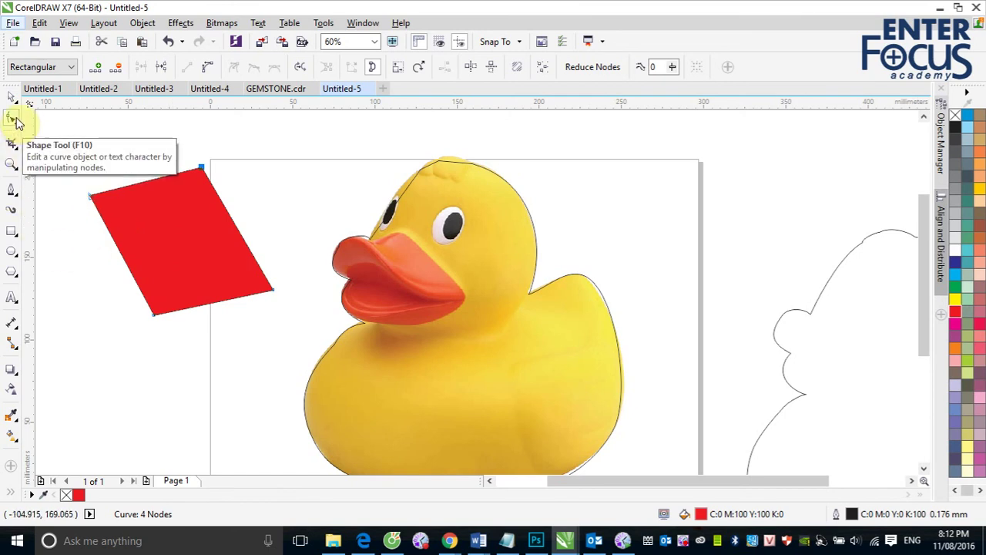
{"action": "left_click", "coordinate": [203, 174]}
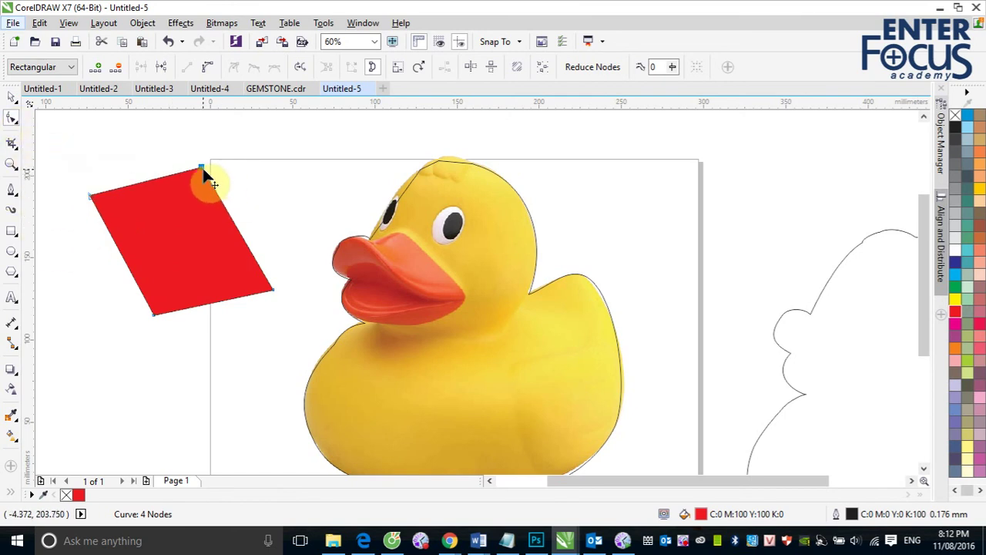
{"action": "left_click", "coordinate": [161, 69]}
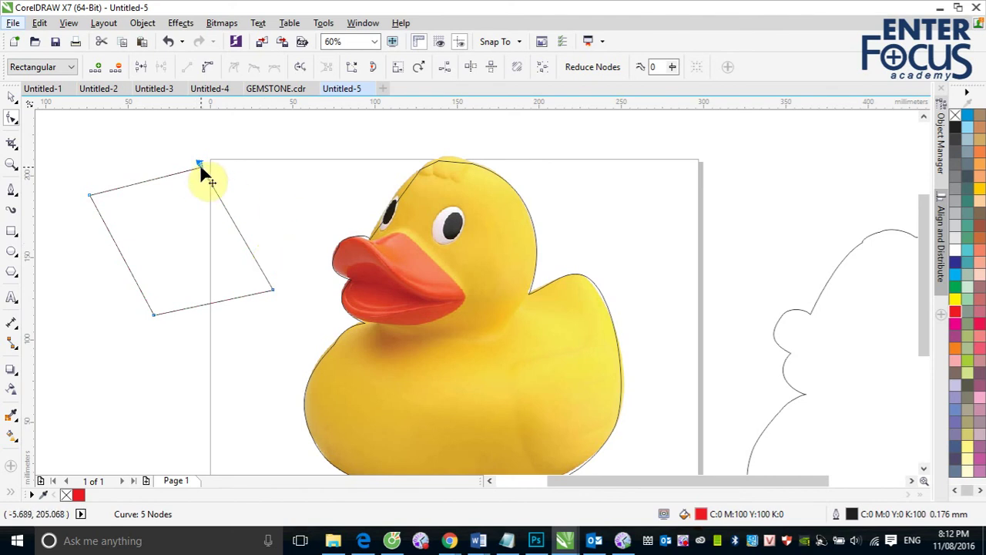
- Pull the two broken end nodes apart, one up toward the far corner and the other toward the duck, leaving a wide gap
{"action": "left_click_drag", "start_coordinate": [200, 164], "coordinate": [150, 131]}
{"action": "left_click", "coordinate": [190, 191]}
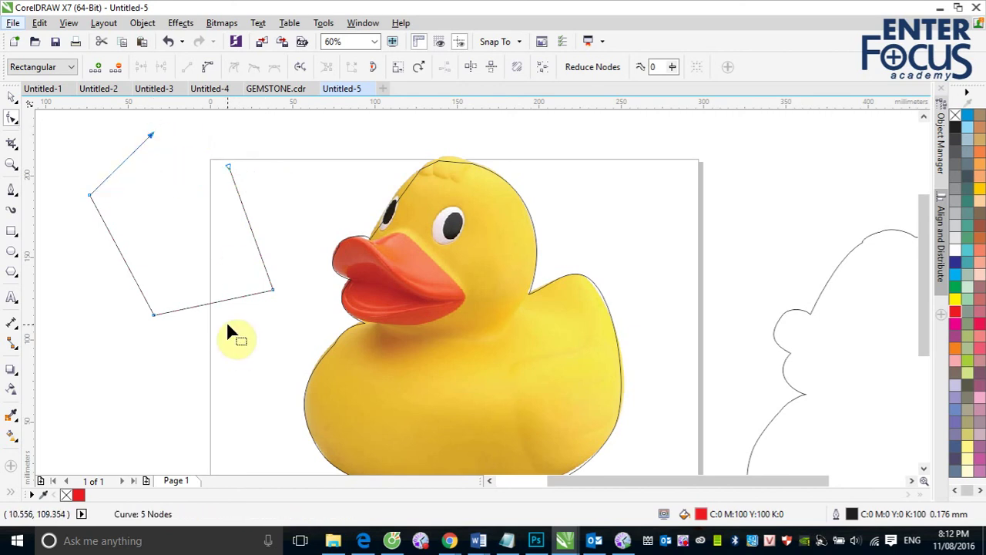
{"action": "left_click", "coordinate": [228, 326]}
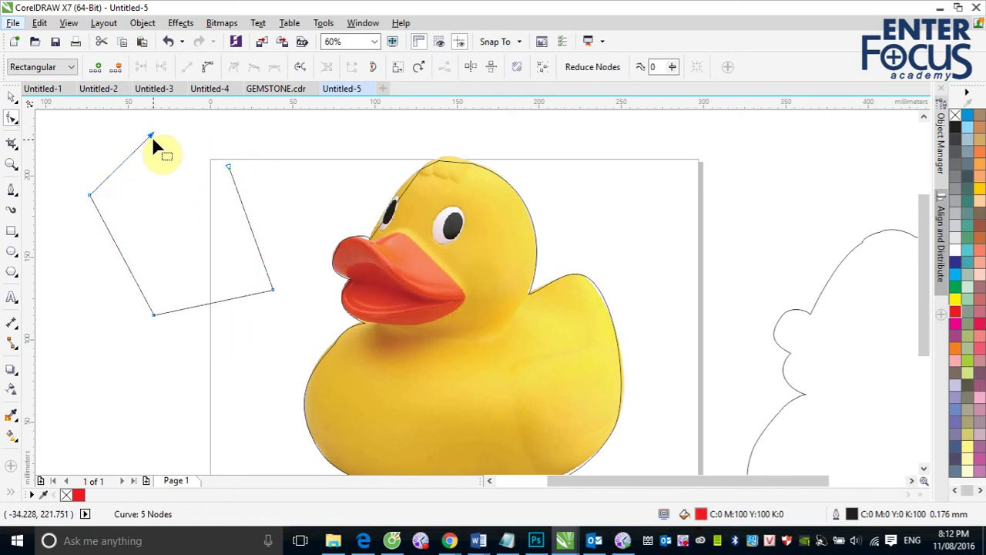
- Try closing the gap by moving one end node onto the other, and again with the Close curve command, undoing each attempt
{"action": "left_click_drag", "start_coordinate": [151, 136], "coordinate": [228, 167]}
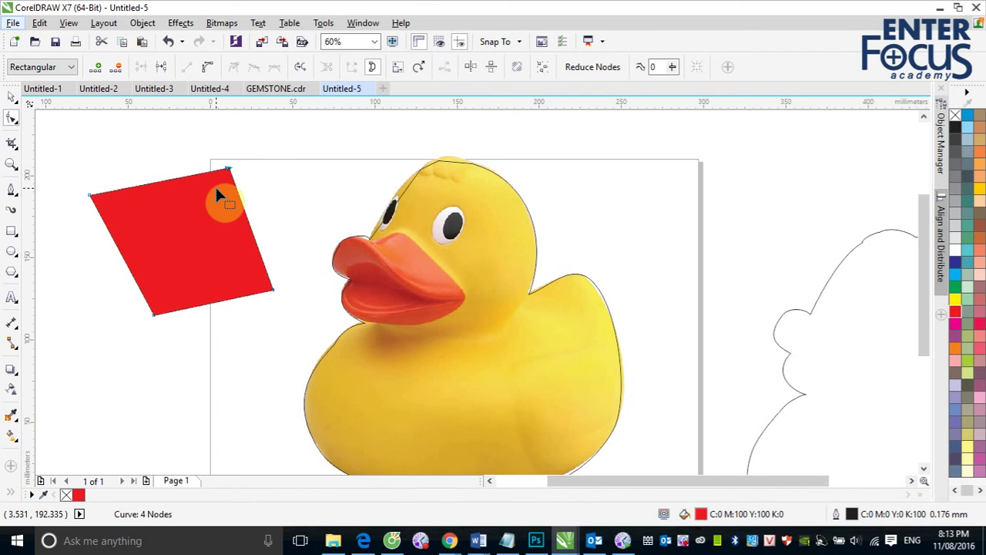
{"action": "key", "text": "ctrl+z"}
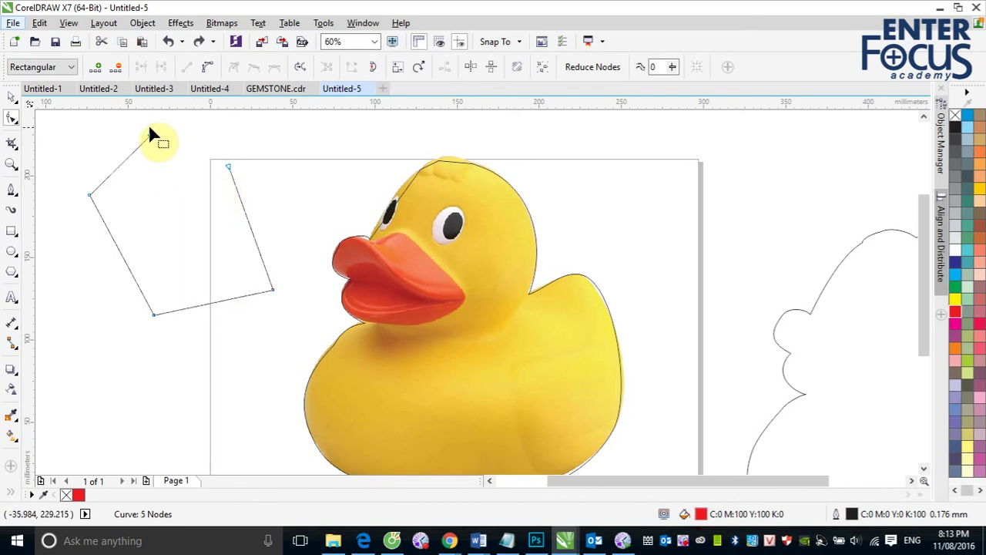
{"action": "left_click", "coordinate": [373, 69]}
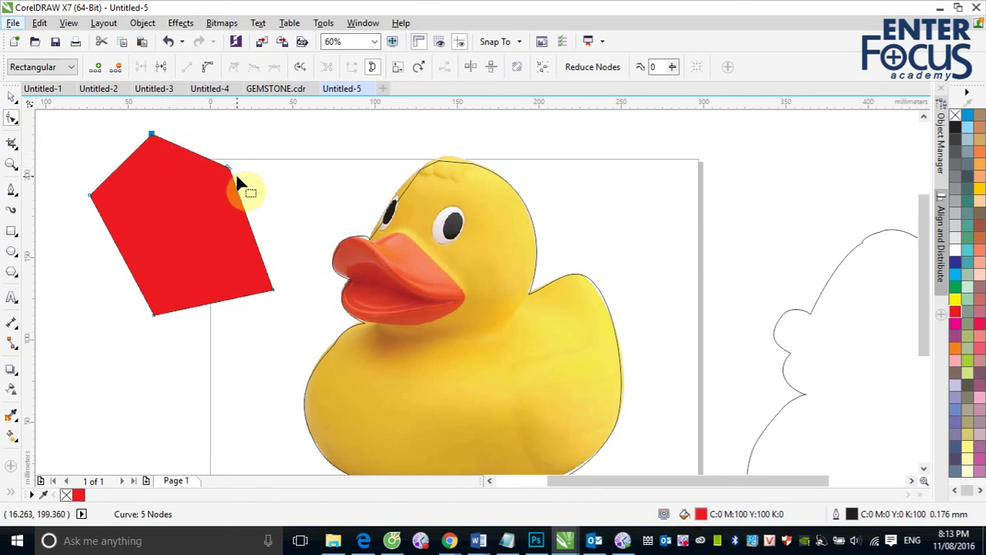
{"action": "key", "text": "Delete"}
- Select both open end nodes, merge them with the Join two nodes command, and undo the join
{"action": "left_click", "coordinate": [140, 120]}
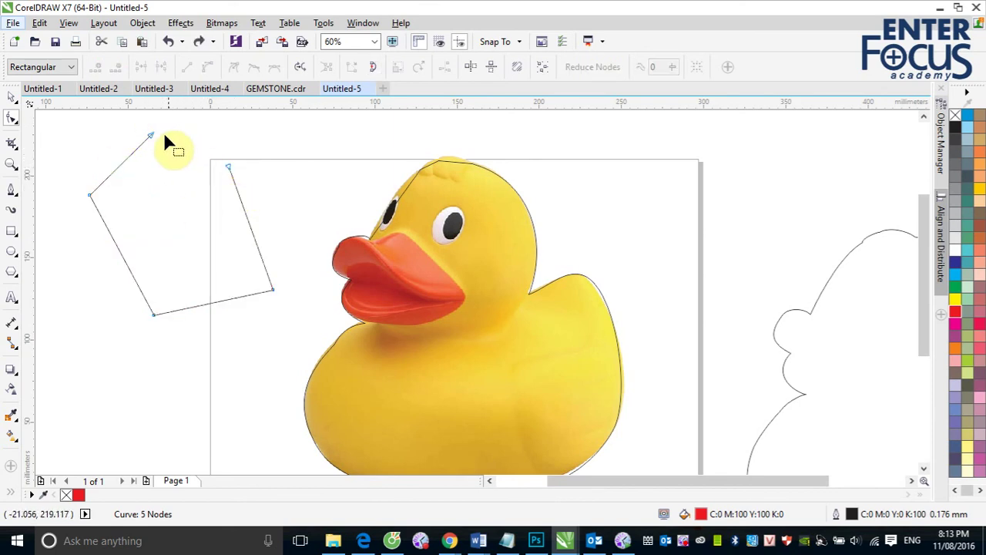
{"action": "left_click_drag", "start_coordinate": [140, 121], "coordinate": [246, 177]}
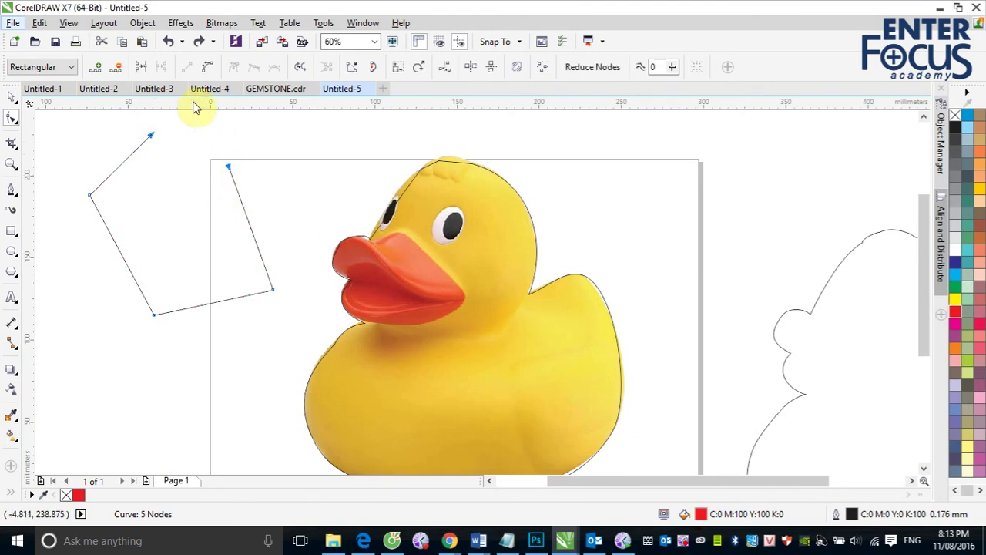
{"action": "left_click", "coordinate": [141, 69]}
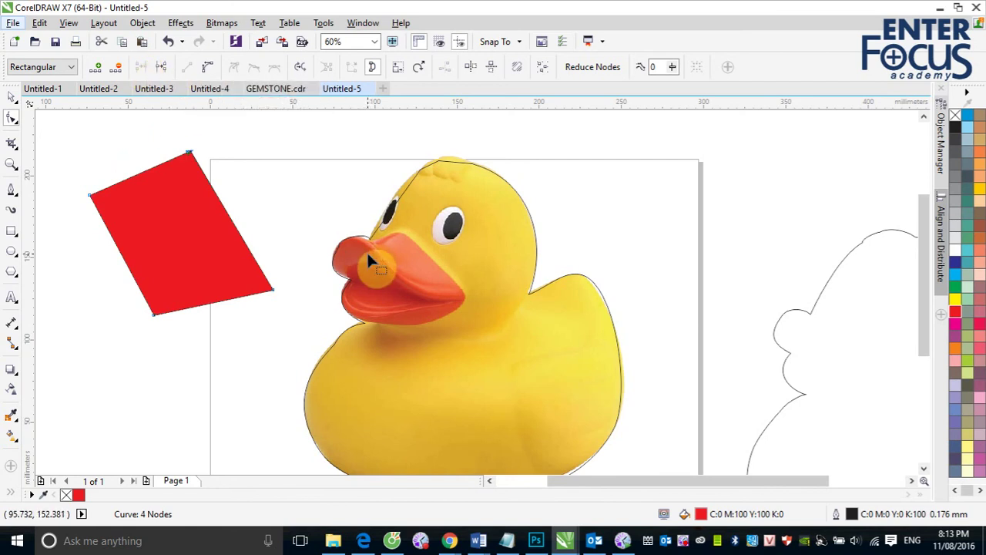
{"action": "key", "text": "ctrl+z"}
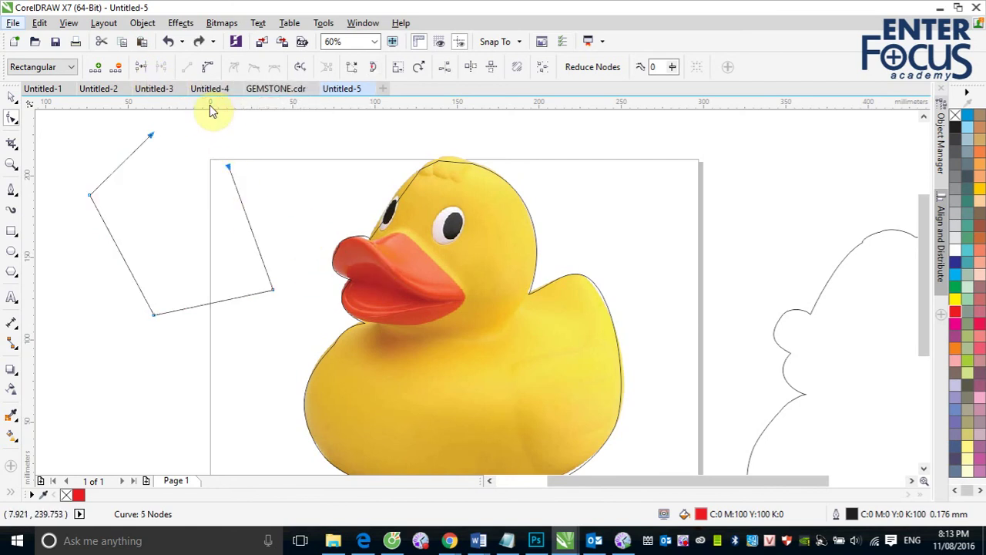
- Place two horizontal and two vertical guidelines so that a pair crosses at each open end node of the path
{"action": "left_click_drag", "start_coordinate": [216, 126], "coordinate": [214, 135]}
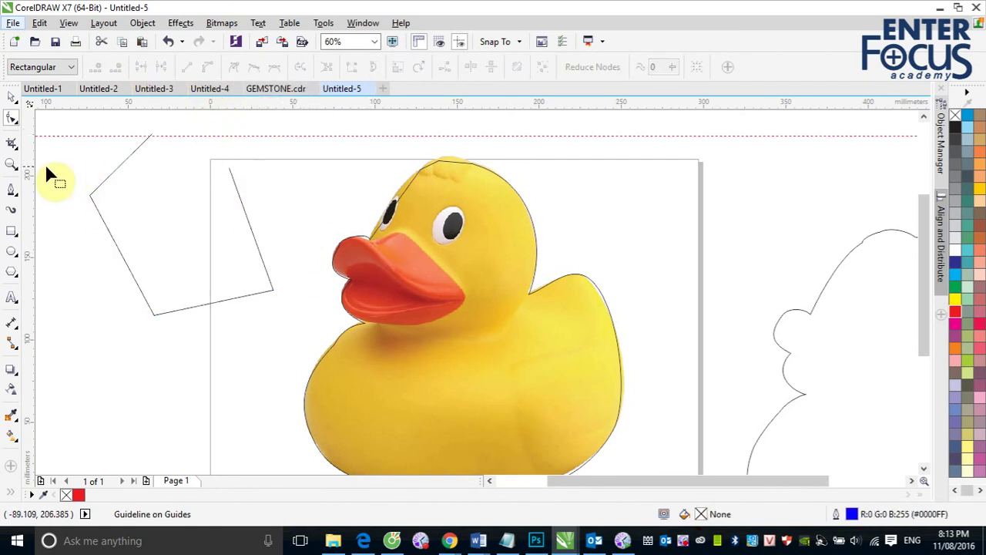
{"action": "left_click_drag", "start_coordinate": [30, 173], "coordinate": [151, 162]}
{"action": "left_click_drag", "start_coordinate": [260, 103], "coordinate": [259, 165]}
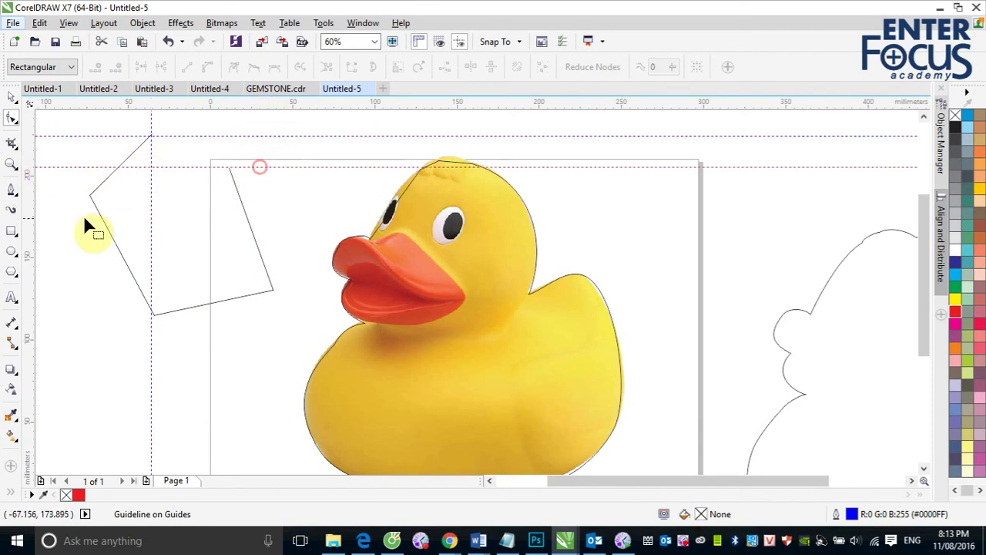
{"action": "left_click", "coordinate": [31, 215]}
{"action": "left_click_drag", "start_coordinate": [215, 223], "coordinate": [227, 216]}
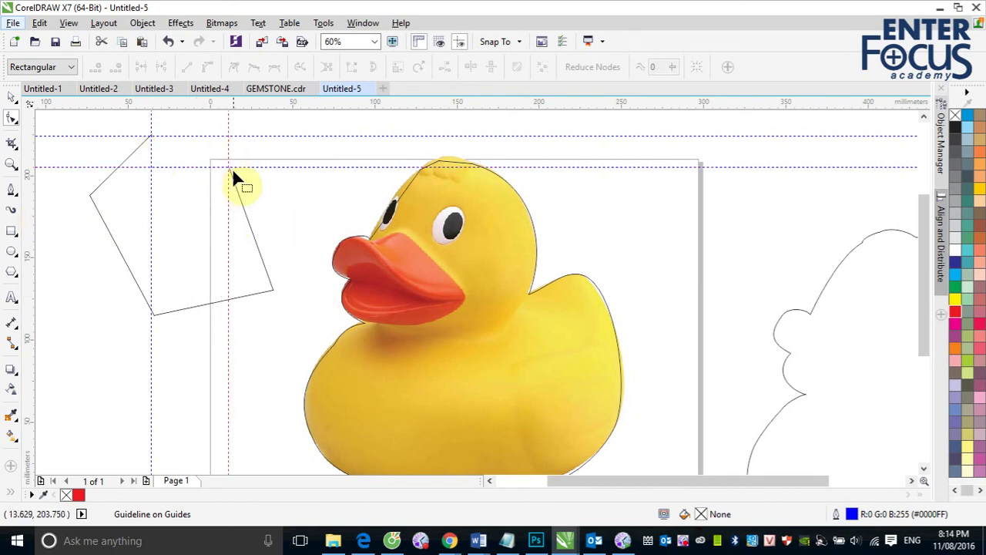
- Join the two end nodes again to compare the merged point with the guidelines, and undo the join
{"action": "left_click", "coordinate": [98, 185]}
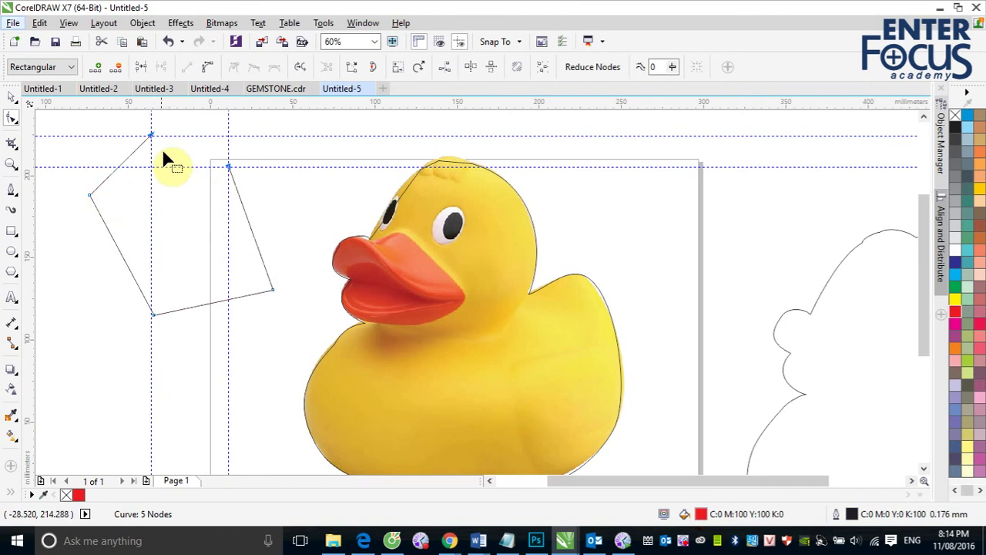
{"action": "left_click_drag", "start_coordinate": [137, 126], "coordinate": [249, 180]}
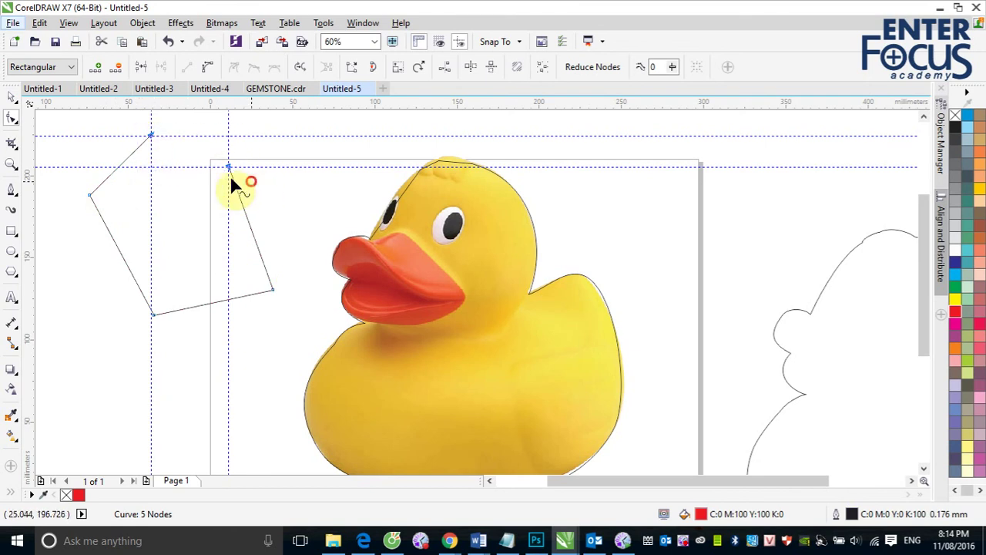
{"action": "left_click", "coordinate": [142, 68]}
{"action": "left_click", "coordinate": [193, 158]}
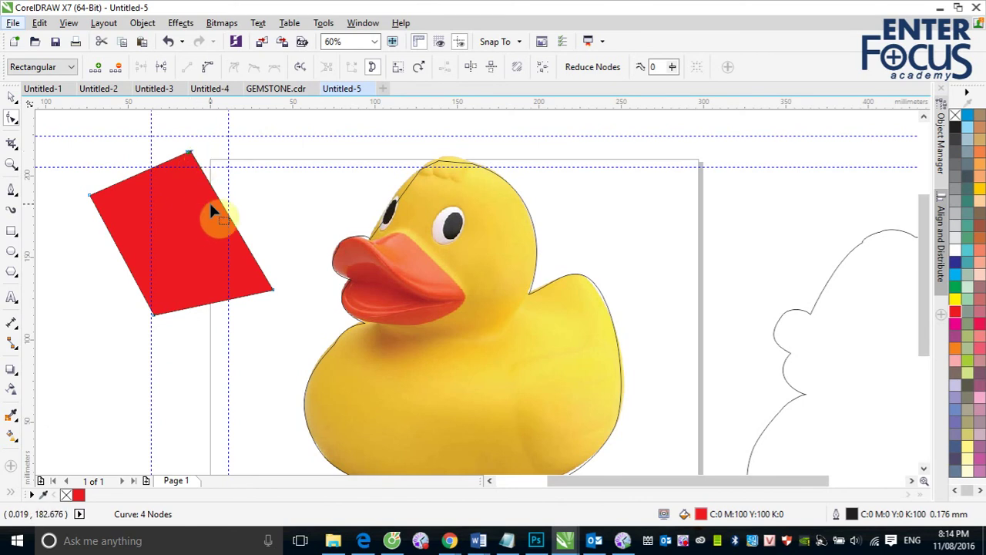
{"action": "key", "text": "ctrl+z"}
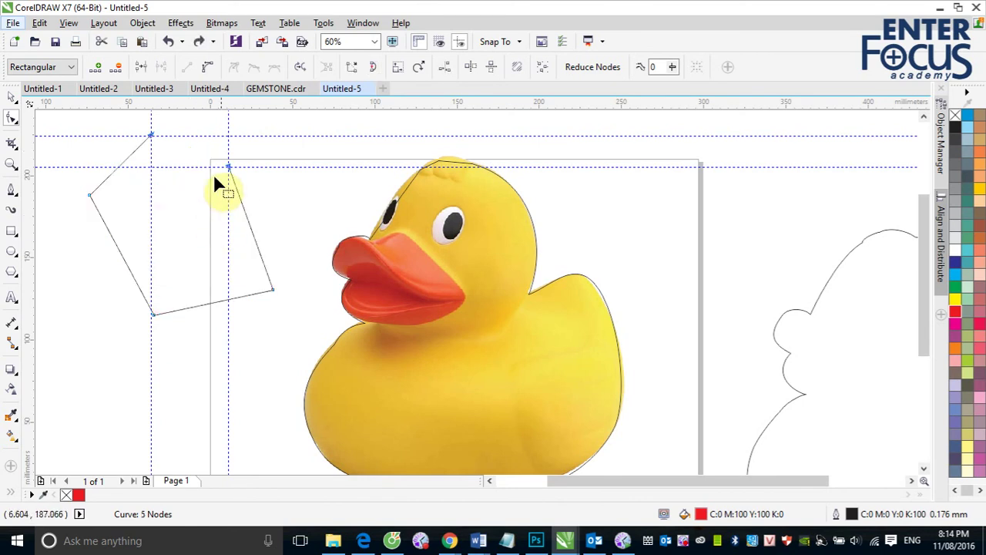
- Close the path by moving the upper end node onto the end node nearest the duck
{"action": "left_click", "coordinate": [168, 139]}
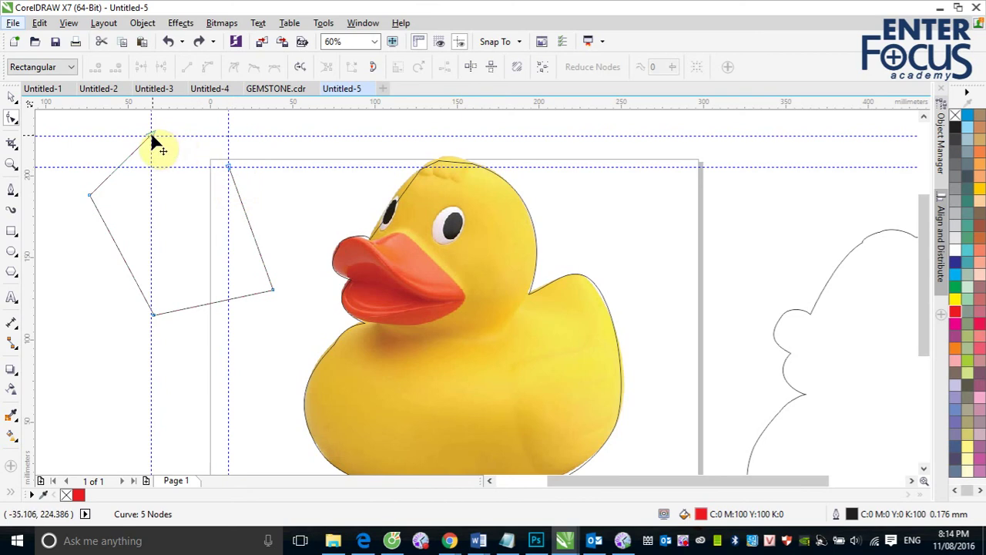
{"action": "left_click_drag", "start_coordinate": [152, 136], "coordinate": [228, 167]}
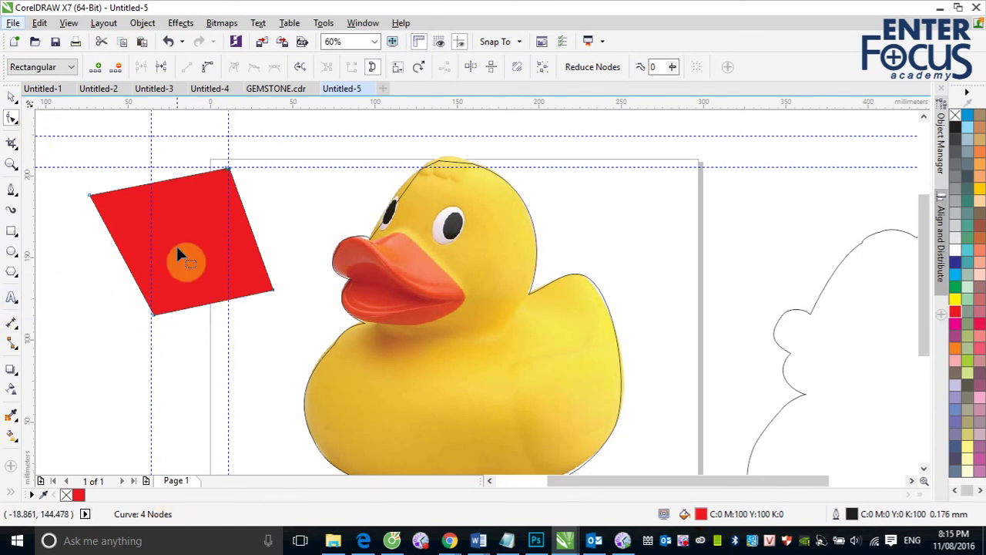
- Import 01.jpg from the folder E:\003_PR\003_ITPlus\Resource\Corel\COREL_DRAW and place it at original size beside the duck
{"action": "left_click", "coordinate": [262, 42]}
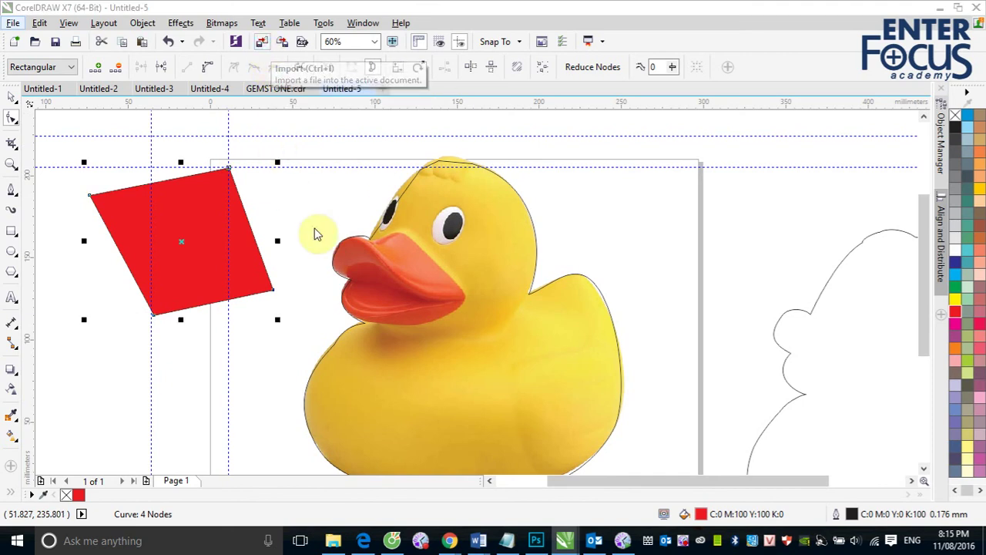
{"action": "scroll", "coordinate": [161, 298], "scroll_direction": "down", "scroll_amount": 2}
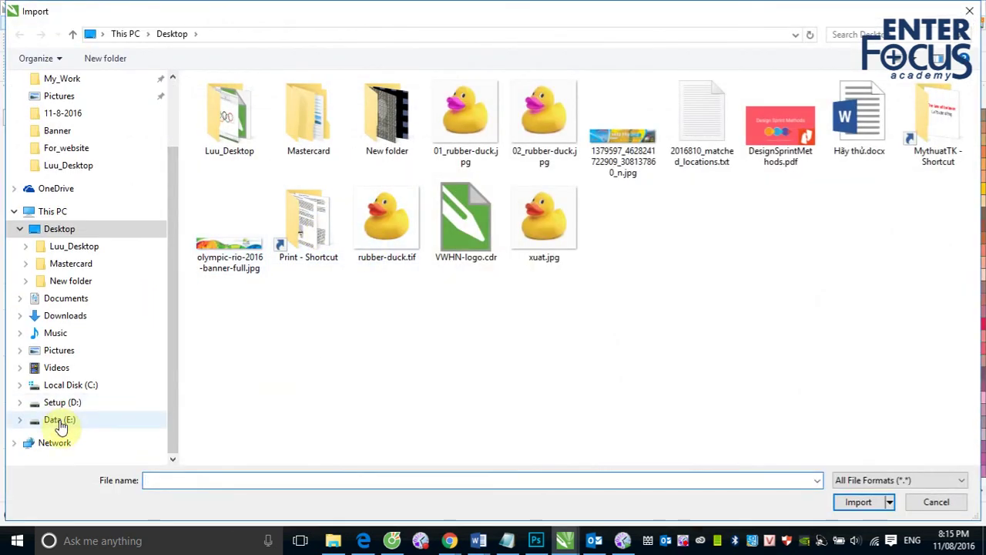
{"action": "left_click", "coordinate": [60, 422]}
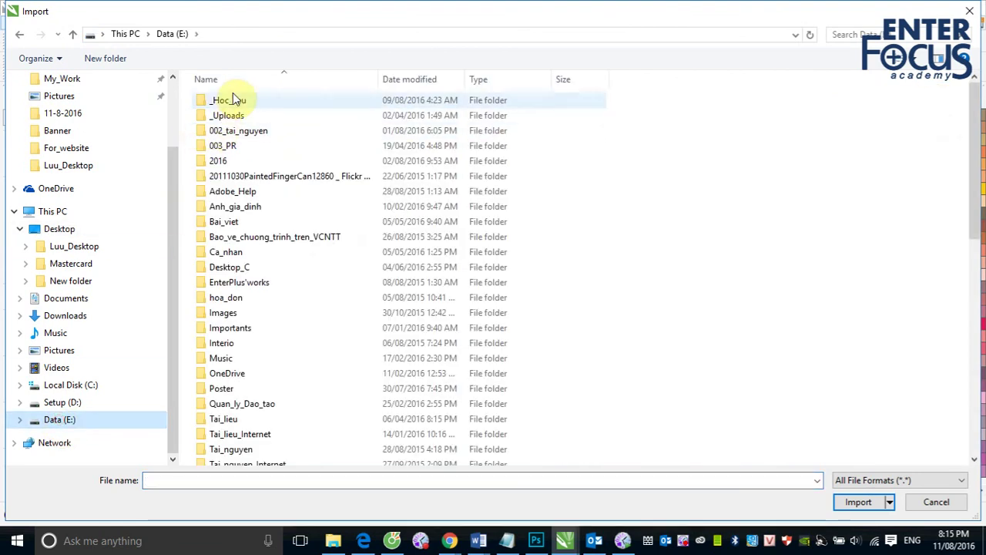
{"action": "double_click", "coordinate": [222, 146]}
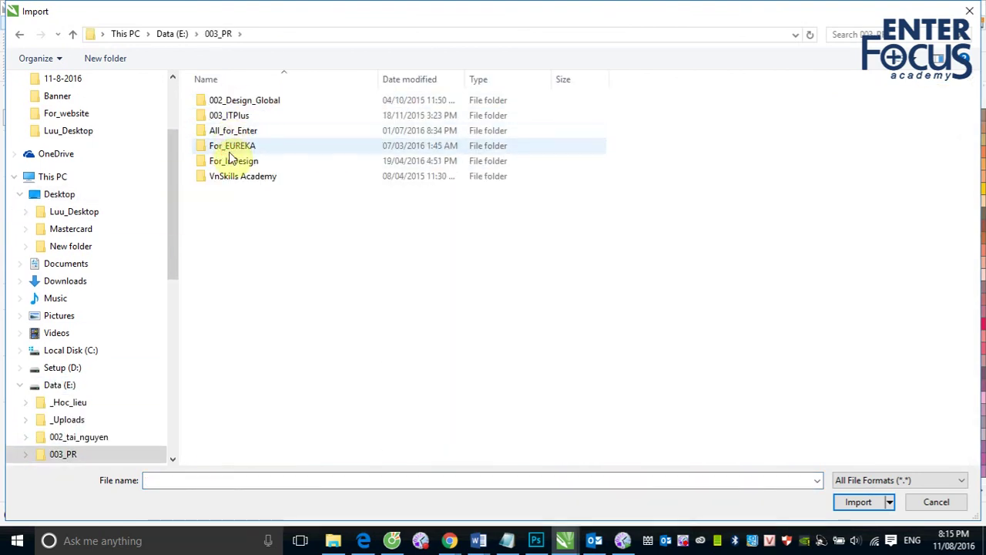
{"action": "double_click", "coordinate": [231, 115]}
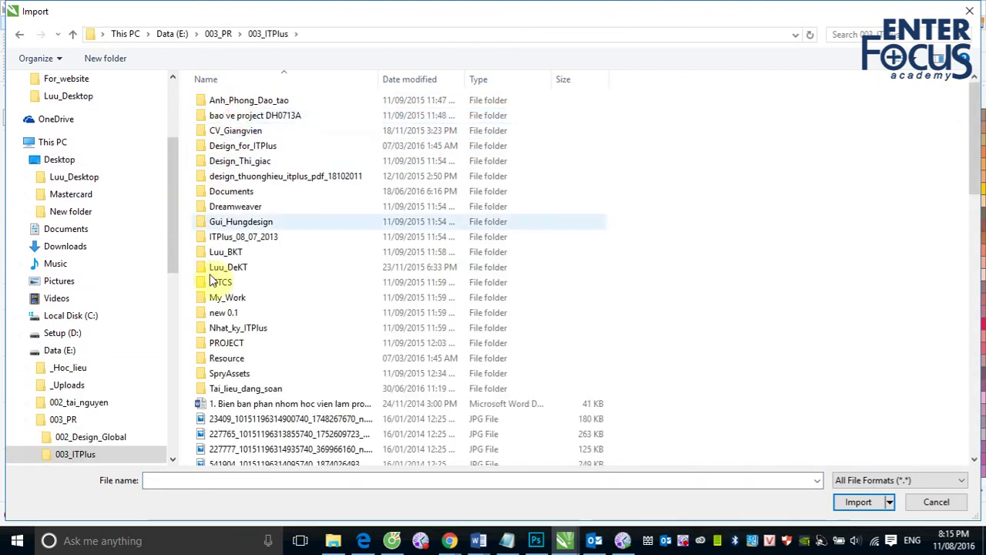
{"action": "double_click", "coordinate": [220, 359]}
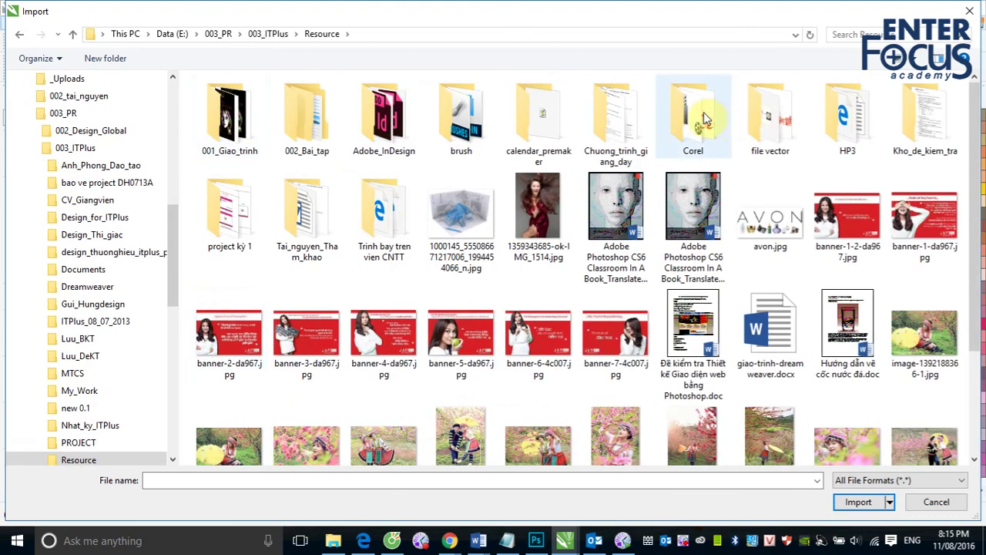
{"action": "double_click", "coordinate": [702, 111]}
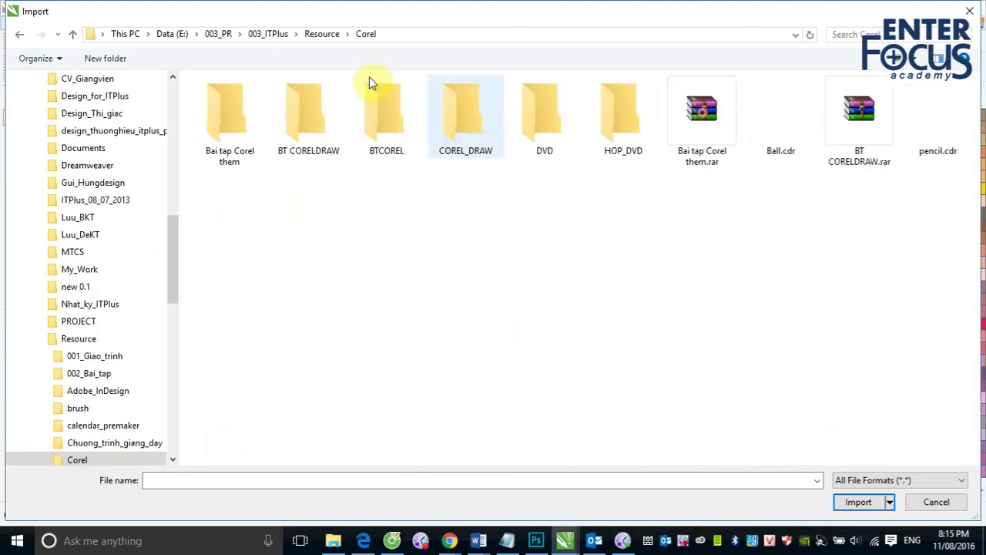
{"action": "left_click", "coordinate": [462, 114]}
{"action": "double_click", "coordinate": [462, 114]}
{"action": "left_click", "coordinate": [389, 151]}
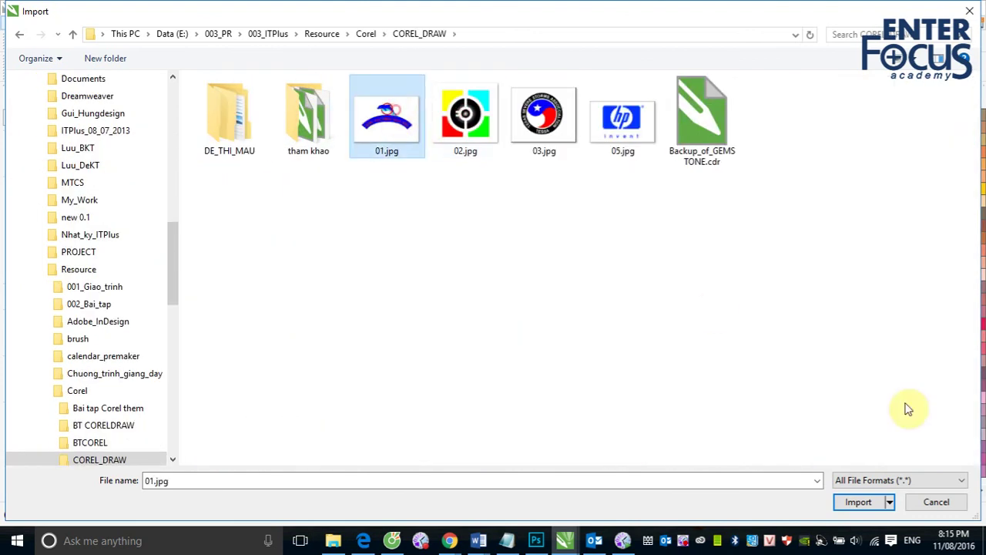
{"action": "left_click", "coordinate": [864, 502]}
{"action": "left_click", "coordinate": [637, 154]}
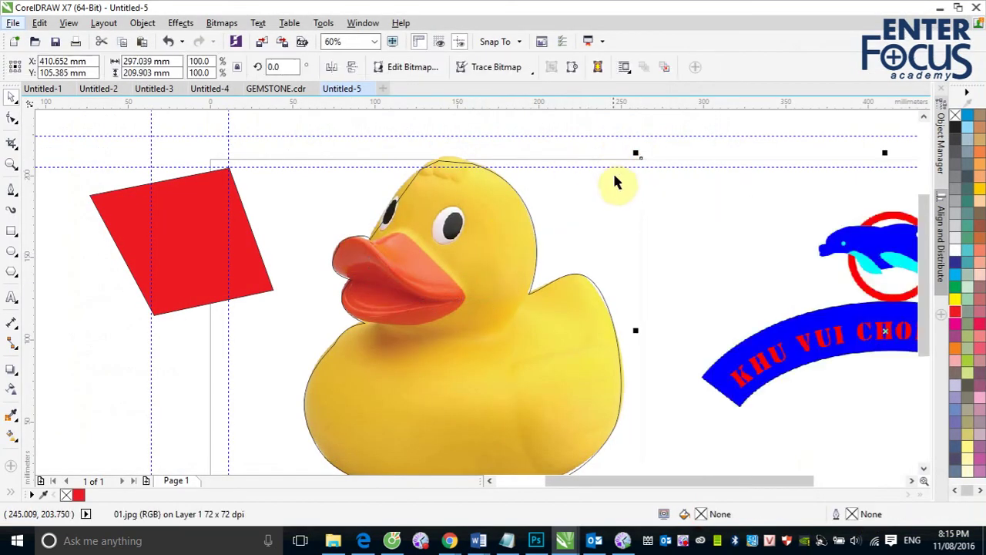
- Move the imported dolphin logo into the empty area left of the page, centred at about X -720 mm, Y 5 mm
{"action": "scroll", "coordinate": [872, 240], "scroll_direction": "down", "scroll_amount": 3}
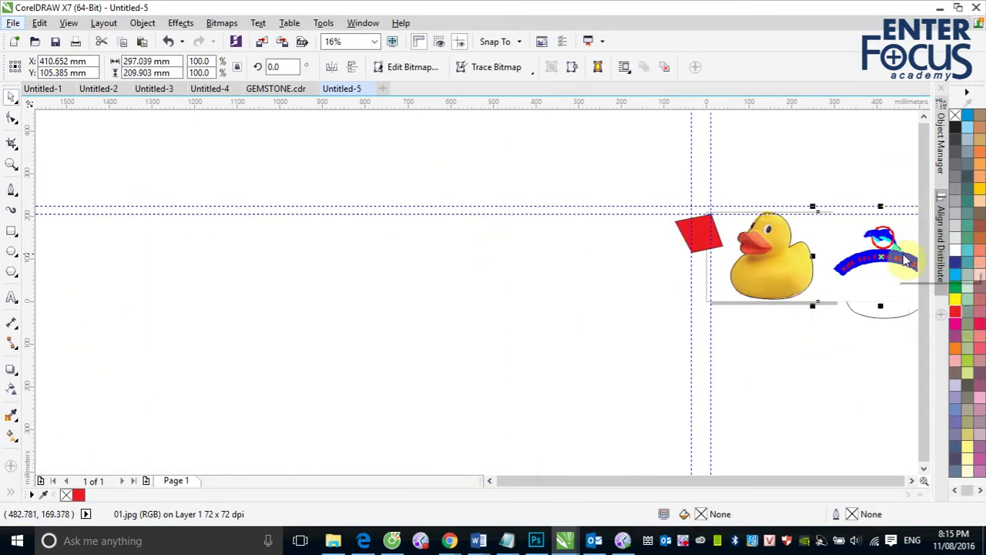
{"action": "left_click_drag", "start_coordinate": [869, 265], "coordinate": [399, 322]}
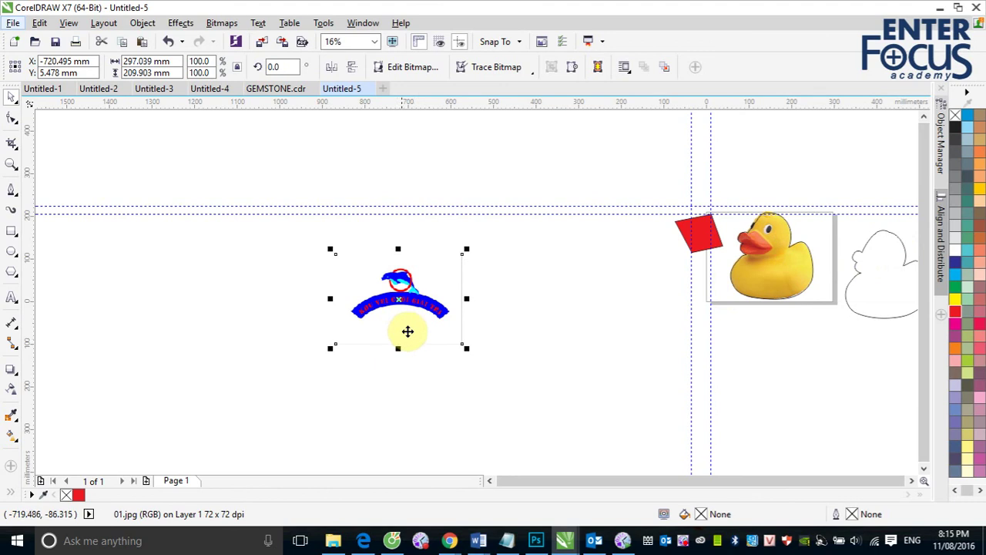
{"action": "left_click_drag", "start_coordinate": [342, 255], "coordinate": [464, 343]}
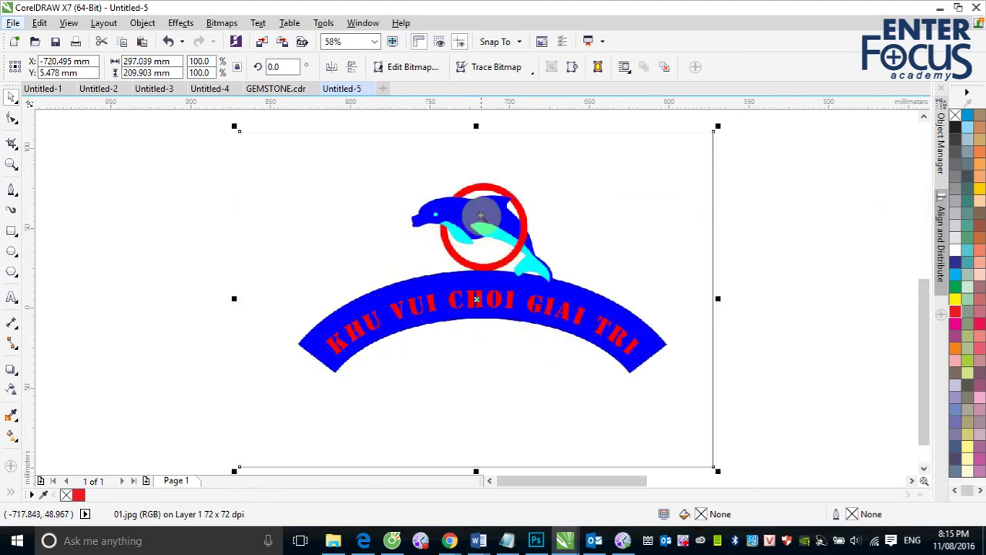
{"action": "left_click_drag", "start_coordinate": [396, 178], "coordinate": [584, 308]}
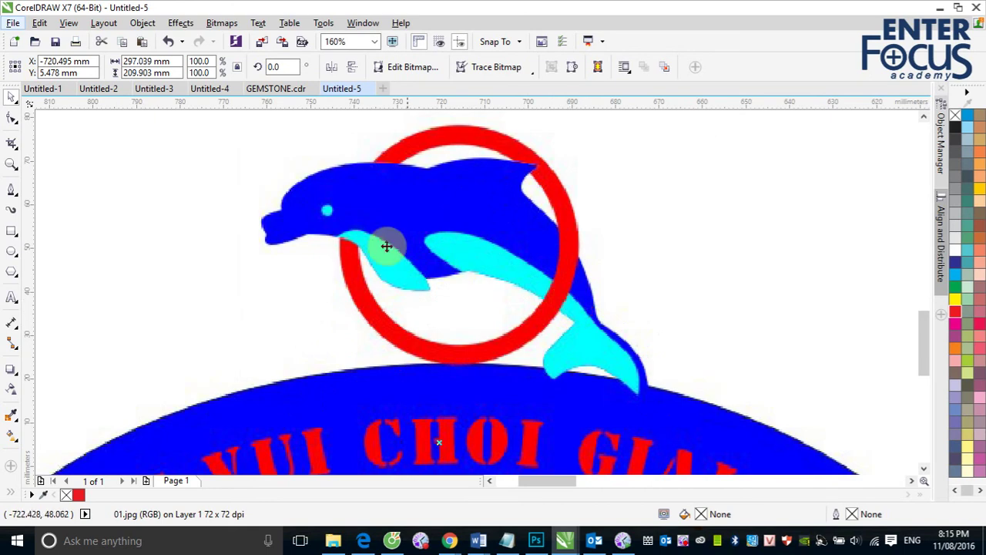